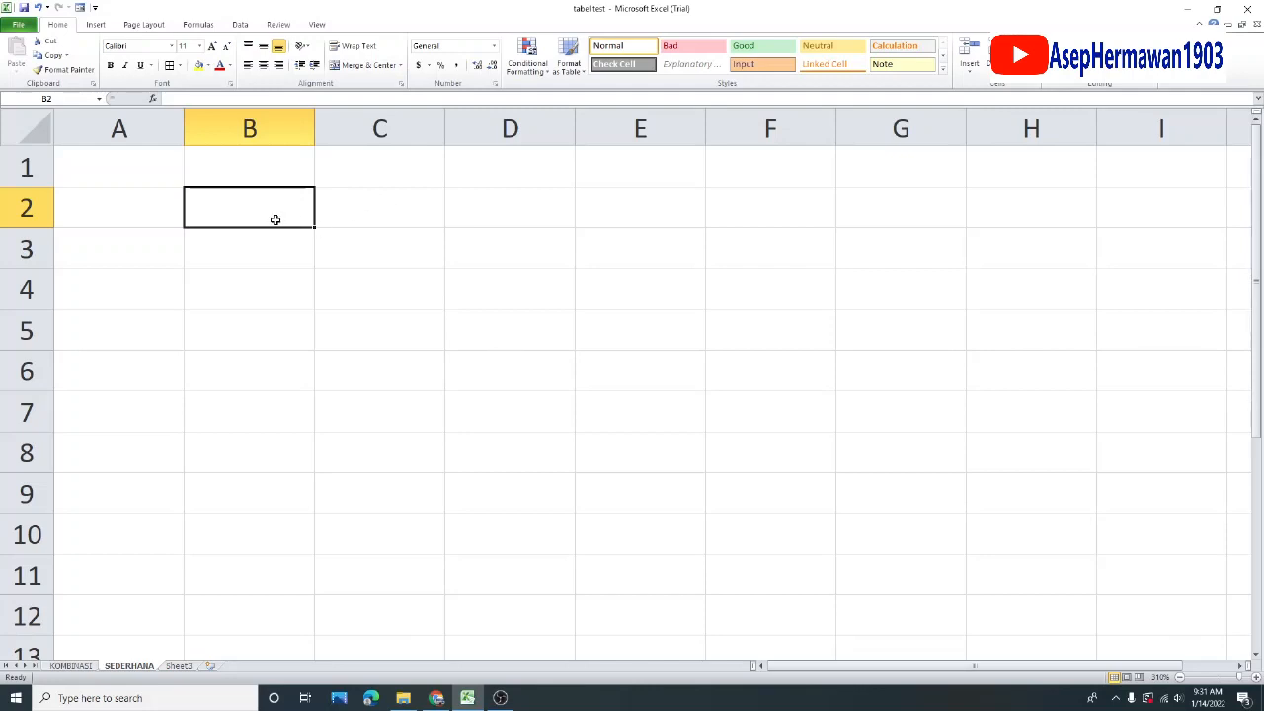
Enter the title LAPORAN in cell A1
{"action": "left_click", "coordinate": [142, 166]}
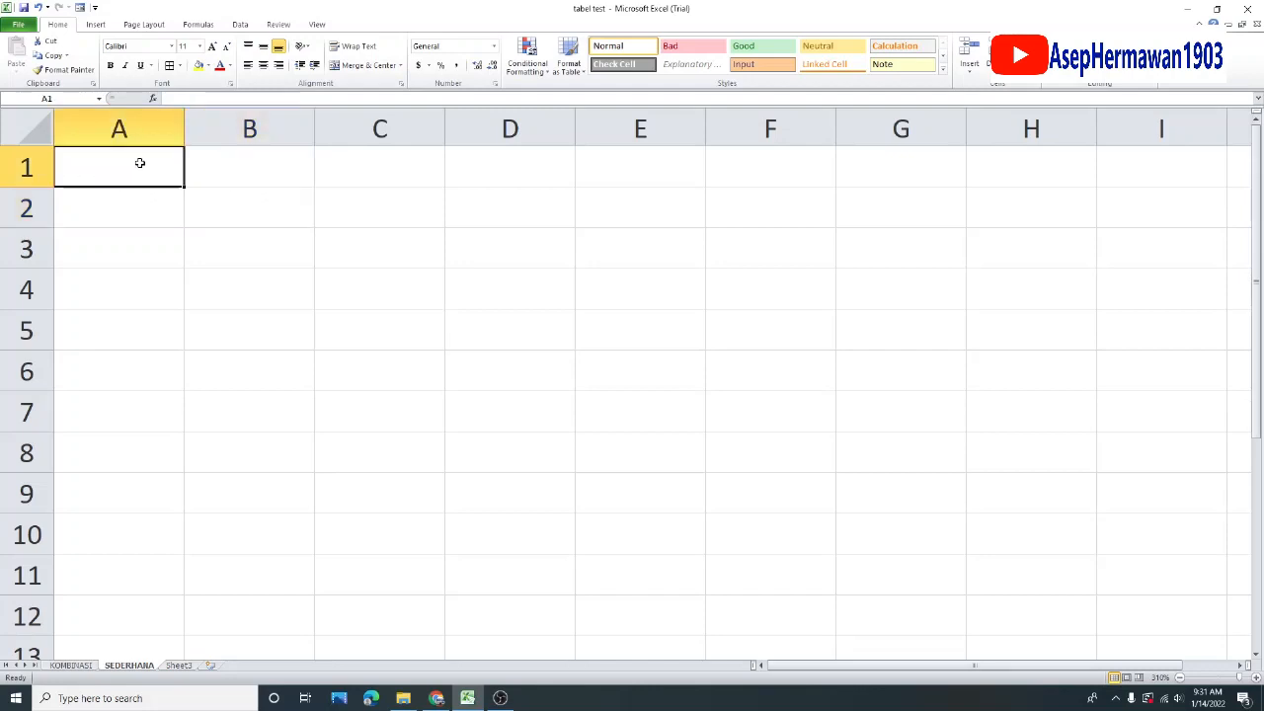
{"action": "type", "text": "LAPORAN"}
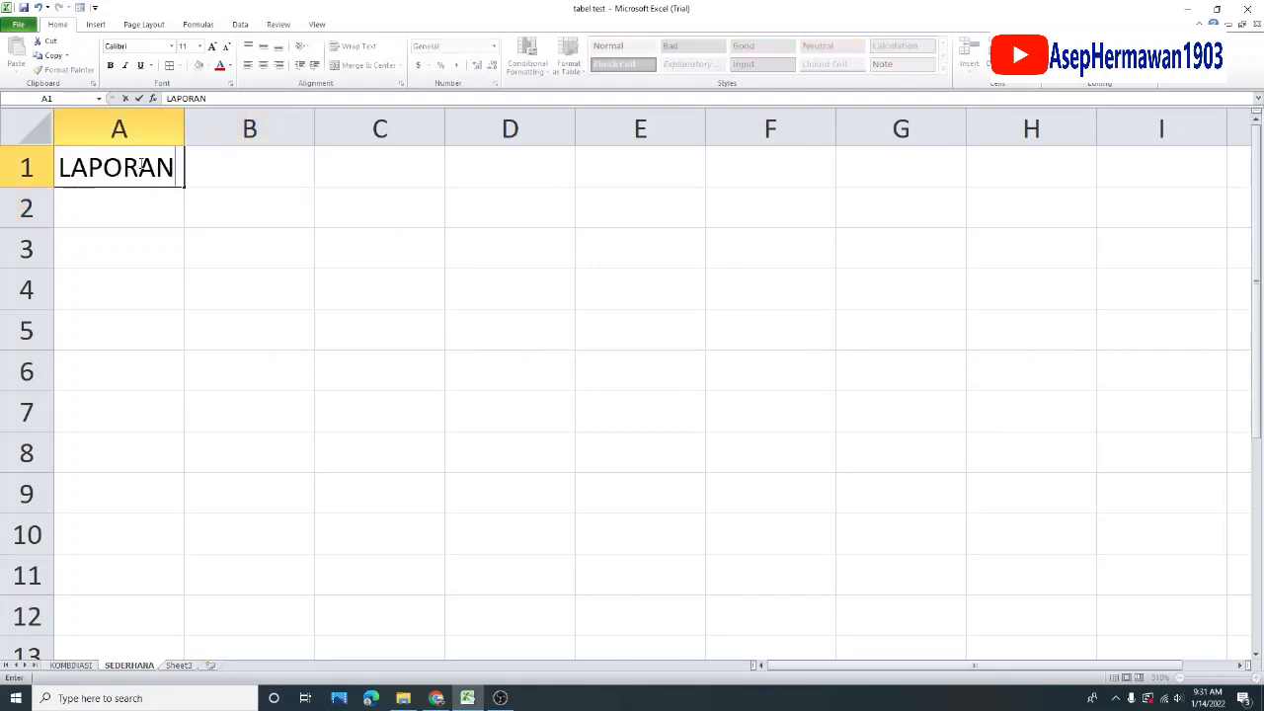
{"action": "left_click", "coordinate": [196, 263]}
Enter the headers NO, NAMA, LAPORAN and KETERANGAN in A3:D3 and fit column D's width to its text
{"action": "left_click", "coordinate": [136, 253]}
{"action": "type", "text": "NO"}
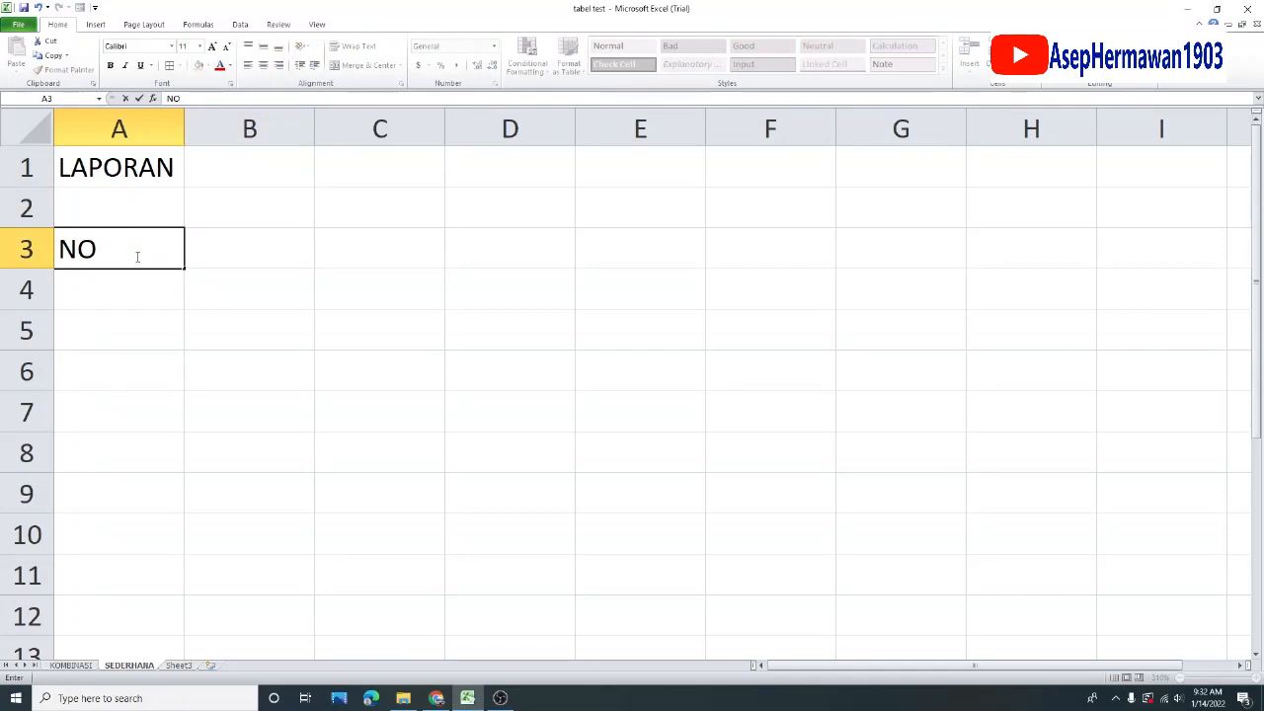
{"action": "key", "text": "Tab"}
{"action": "type", "text": "NAMA"}
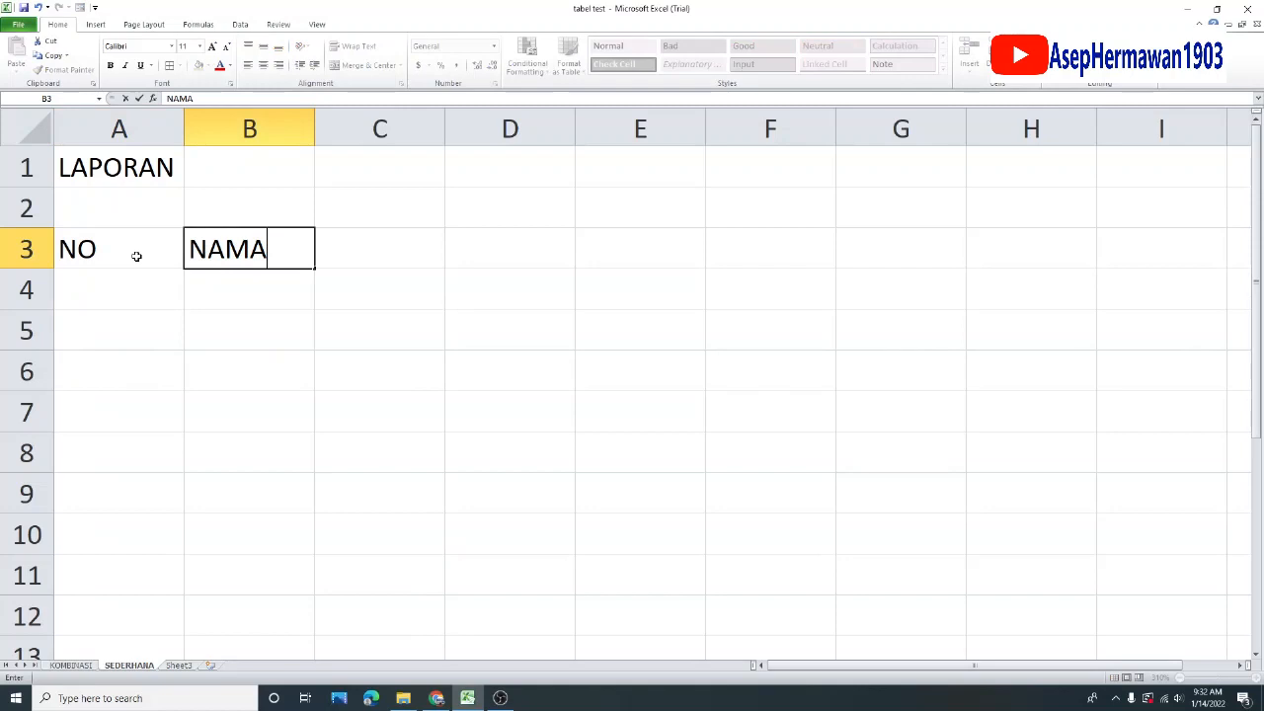
{"action": "key", "text": "Tab"}
{"action": "type", "text": "LAPORAN"}
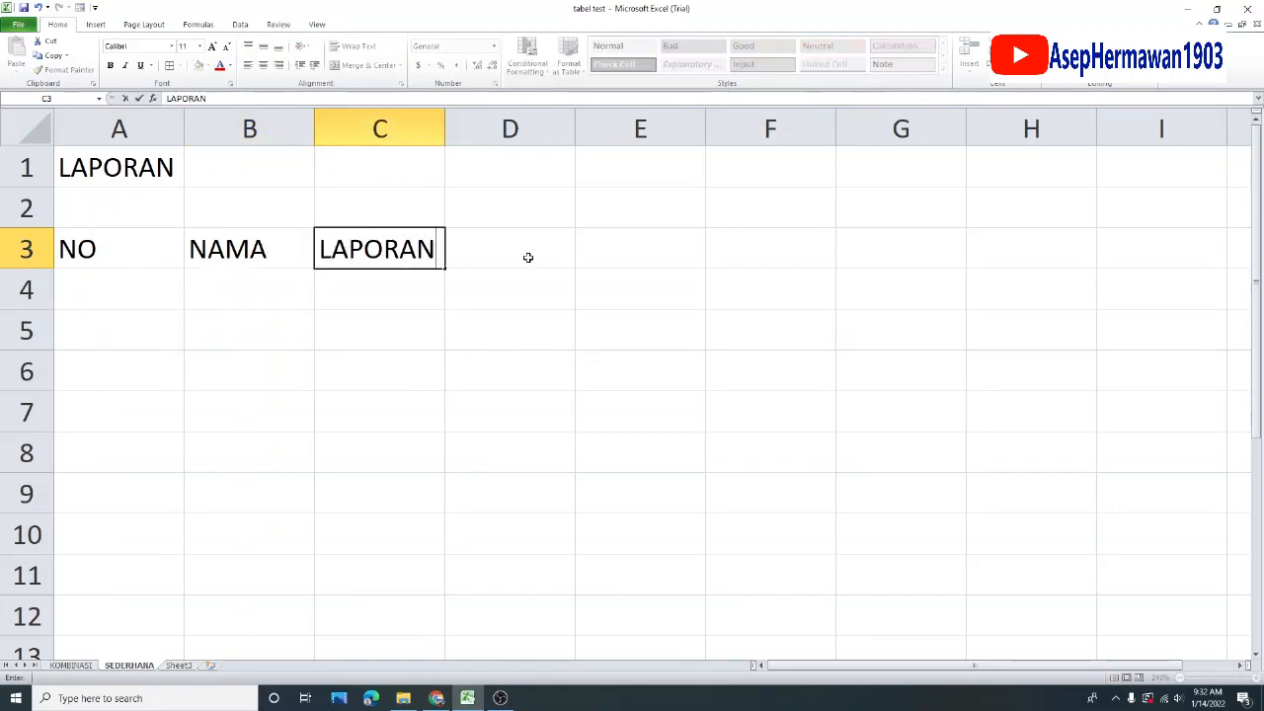
{"action": "key", "text": "Tab"}
{"action": "type", "text": "KETERANGAN"}
{"action": "left_click", "coordinate": [649, 302]}
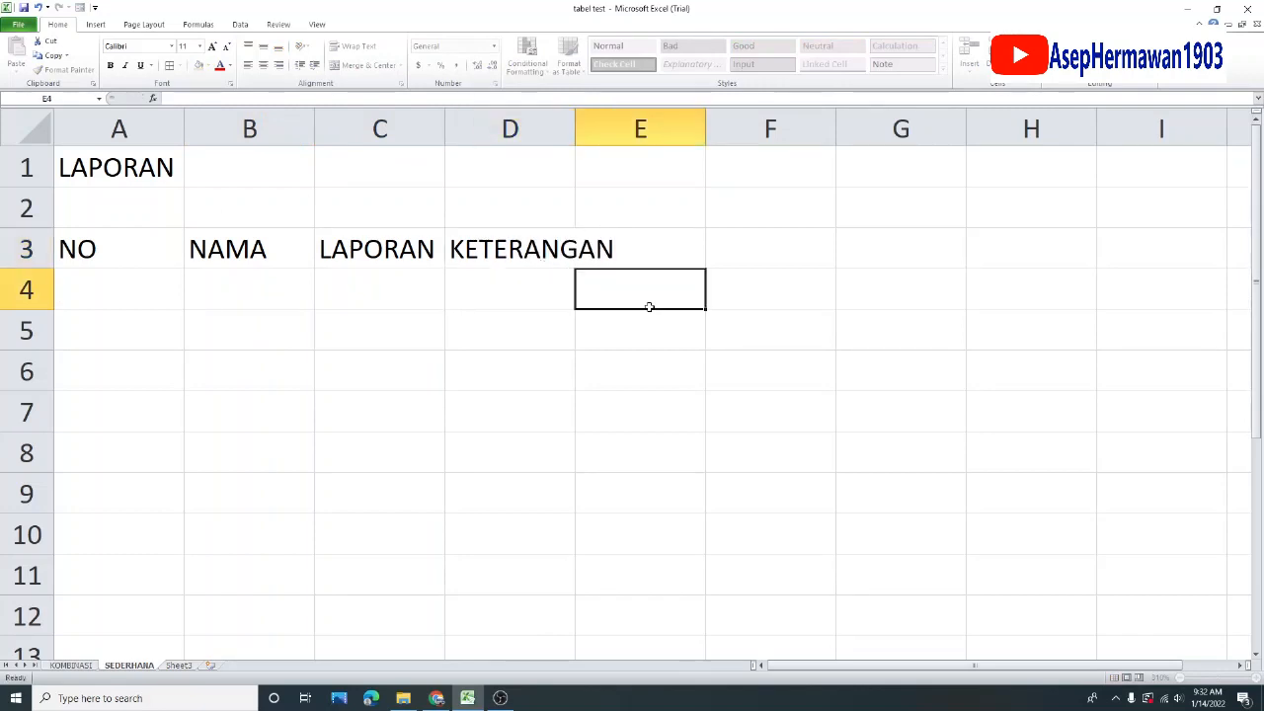
{"action": "double_click", "coordinate": [576, 110]}
Add all borders to A3:D8 and centre its contents horizontally and vertically
{"action": "left_click_drag", "start_coordinate": [124, 263], "coordinate": [571, 446]}
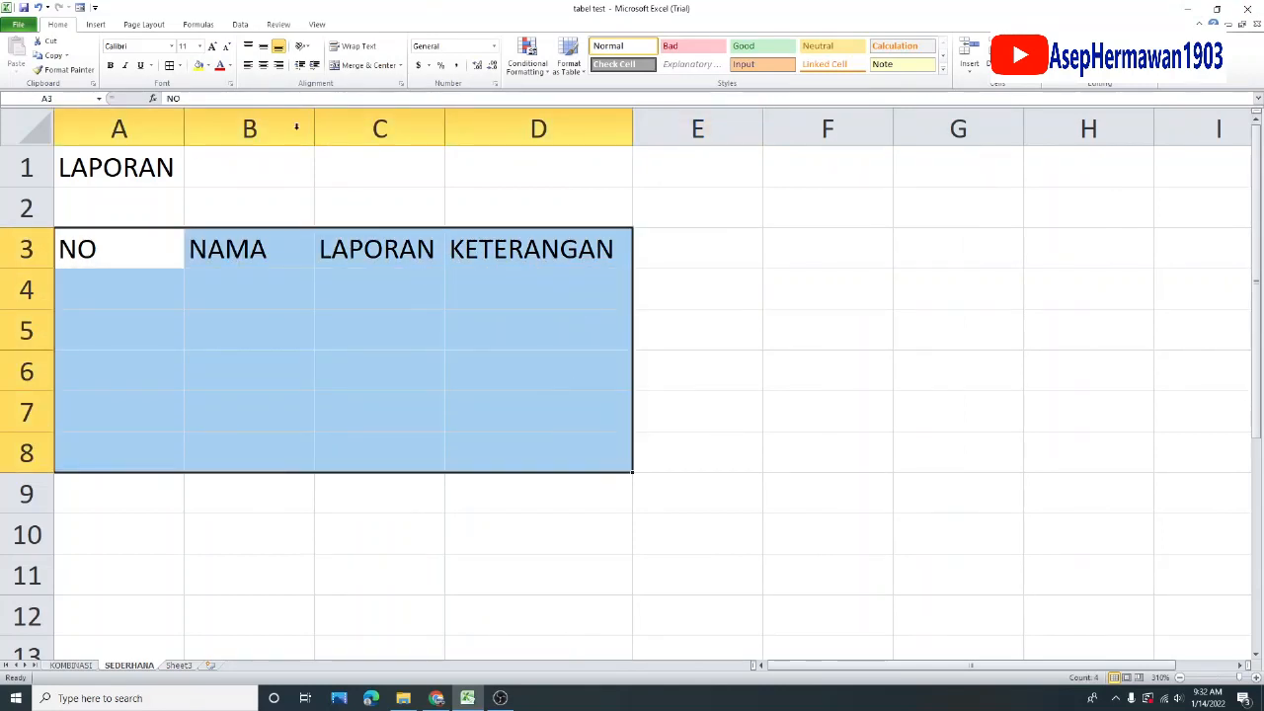
{"action": "left_click", "coordinate": [169, 66]}
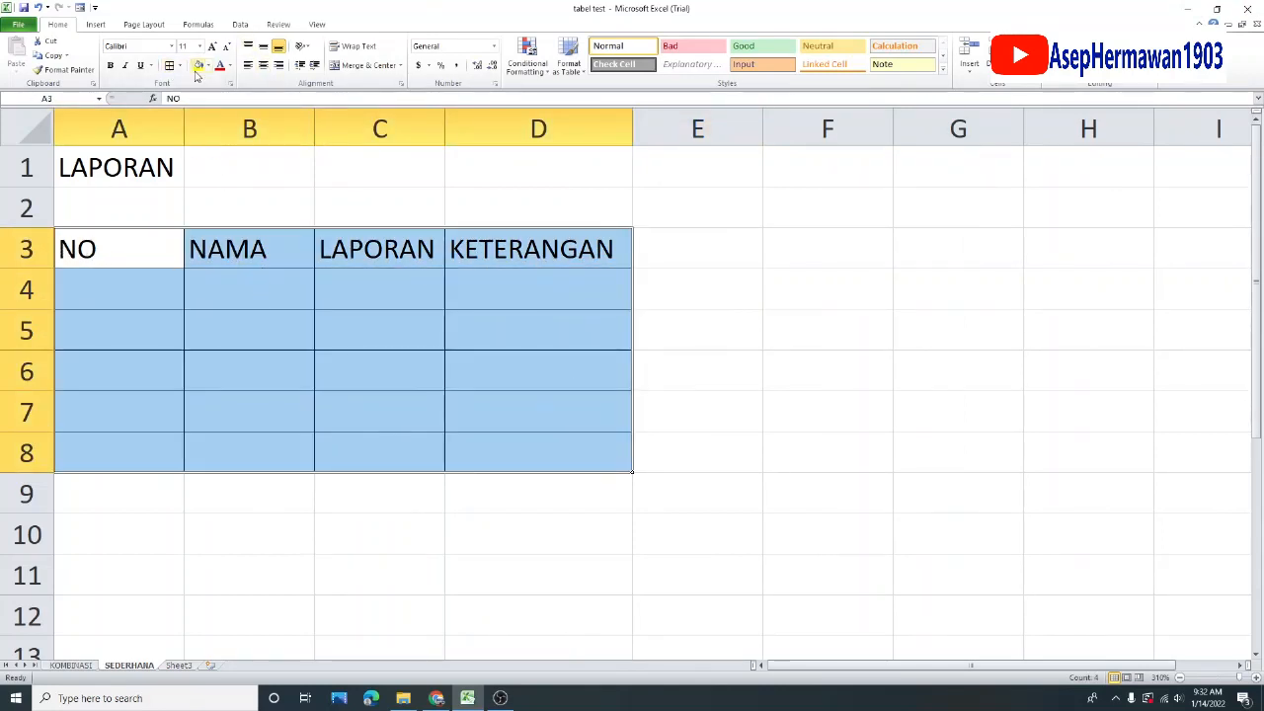
{"action": "left_click", "coordinate": [263, 45]}
{"action": "left_click", "coordinate": [263, 65]}
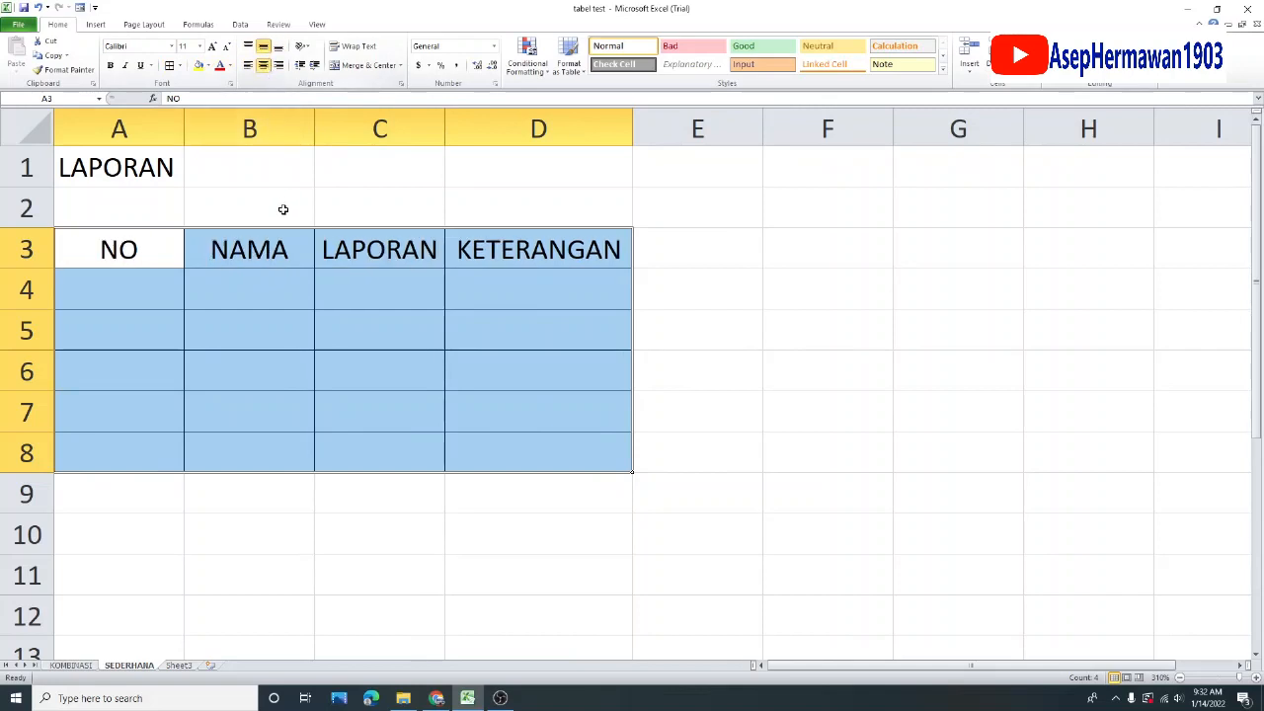
{"action": "left_click", "coordinate": [282, 208]}
Narrow column A and number the table rows 1 to 5 in A4:A8
{"action": "left_click", "coordinate": [188, 121]}
{"action": "left_click_drag", "start_coordinate": [182, 117], "coordinate": [109, 117]}
{"action": "left_click", "coordinate": [82, 289]}
{"action": "type", "text": "1"}
{"action": "key", "text": "Return"}
{"action": "type", "text": "2"}
{"action": "key", "text": "Return"}
{"action": "type", "text": "34"}
{"action": "key", "text": "Return"}
{"action": "key", "text": "Up"}
{"action": "type", "text": "2"}
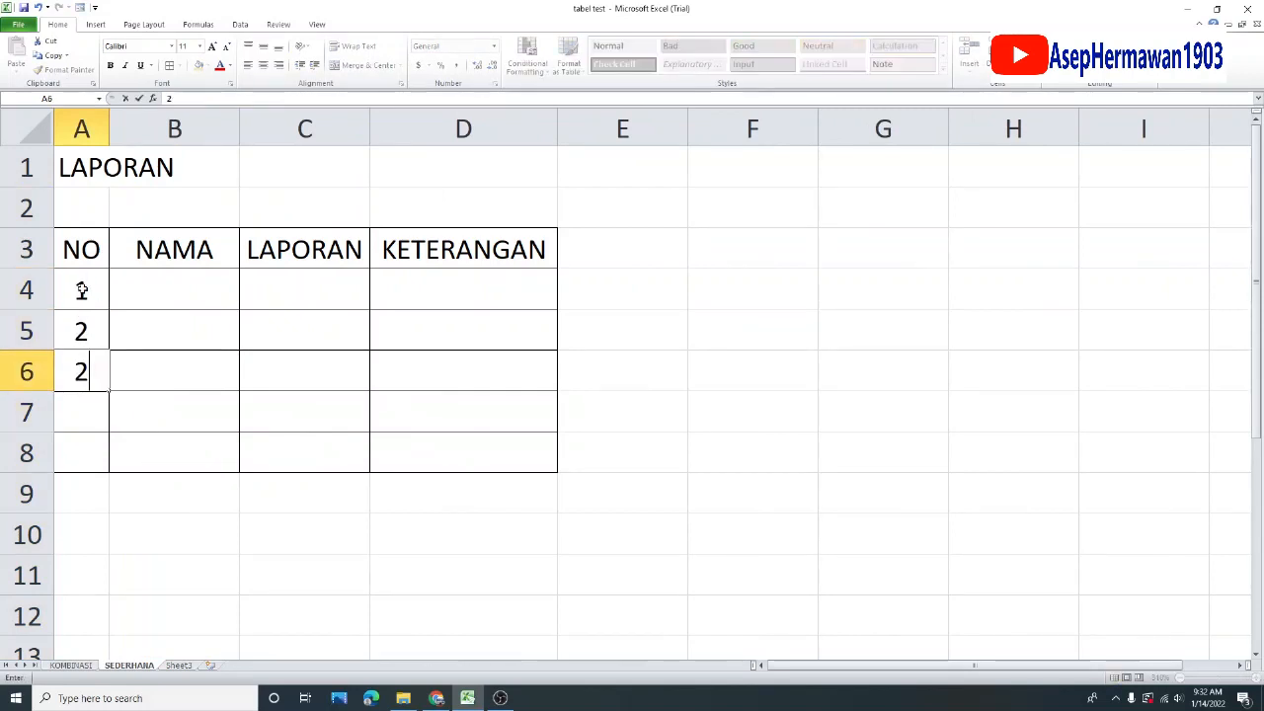
{"action": "key", "text": "BackSpace"}
{"action": "type", "text": "3"}
{"action": "key", "text": "Return"}
{"action": "type", "text": "4"}
{"action": "key", "text": "Return"}
{"action": "type", "text": "5"}
{"action": "key", "text": "Return"}
Fill the NAMA column, B4:B8, with five people's first names
{"action": "left_click", "coordinate": [162, 276]}
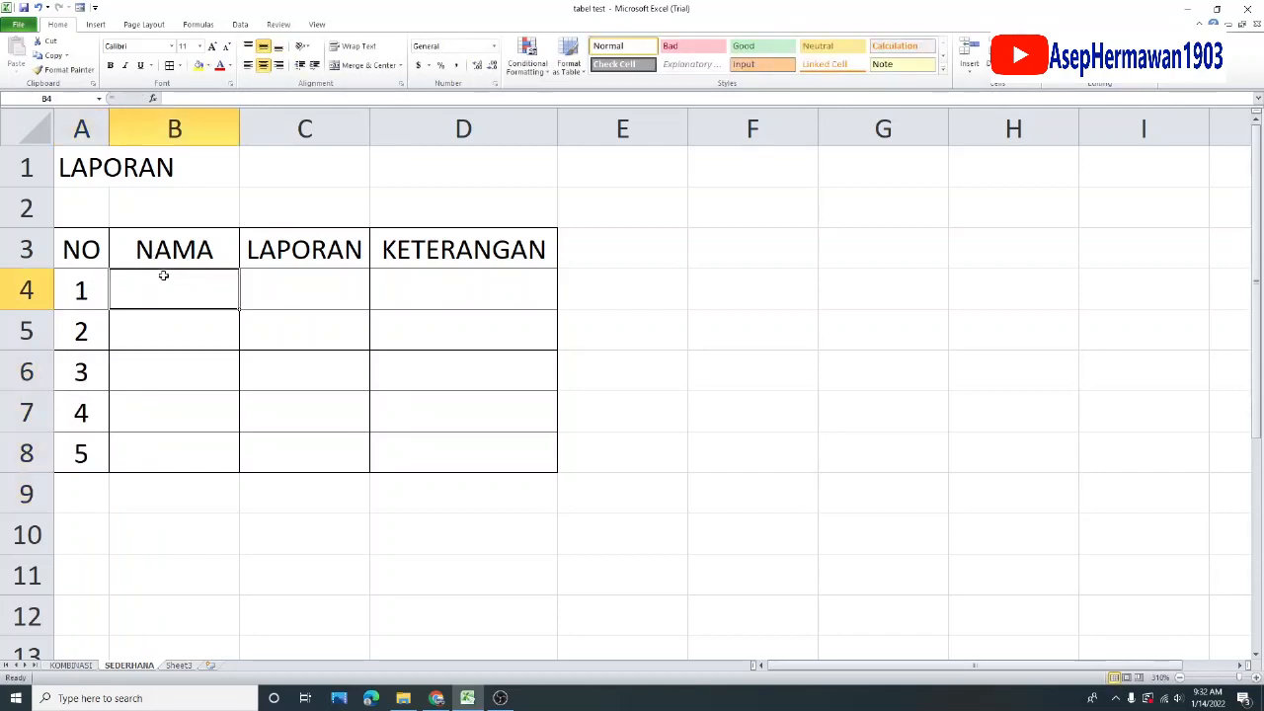
{"action": "type", "text": "BUDI"}
{"action": "key", "text": "Return"}
{"action": "type", "text": "ANDI"}
{"action": "key", "text": "Return"}
{"action": "type", "text": "AGUS"}
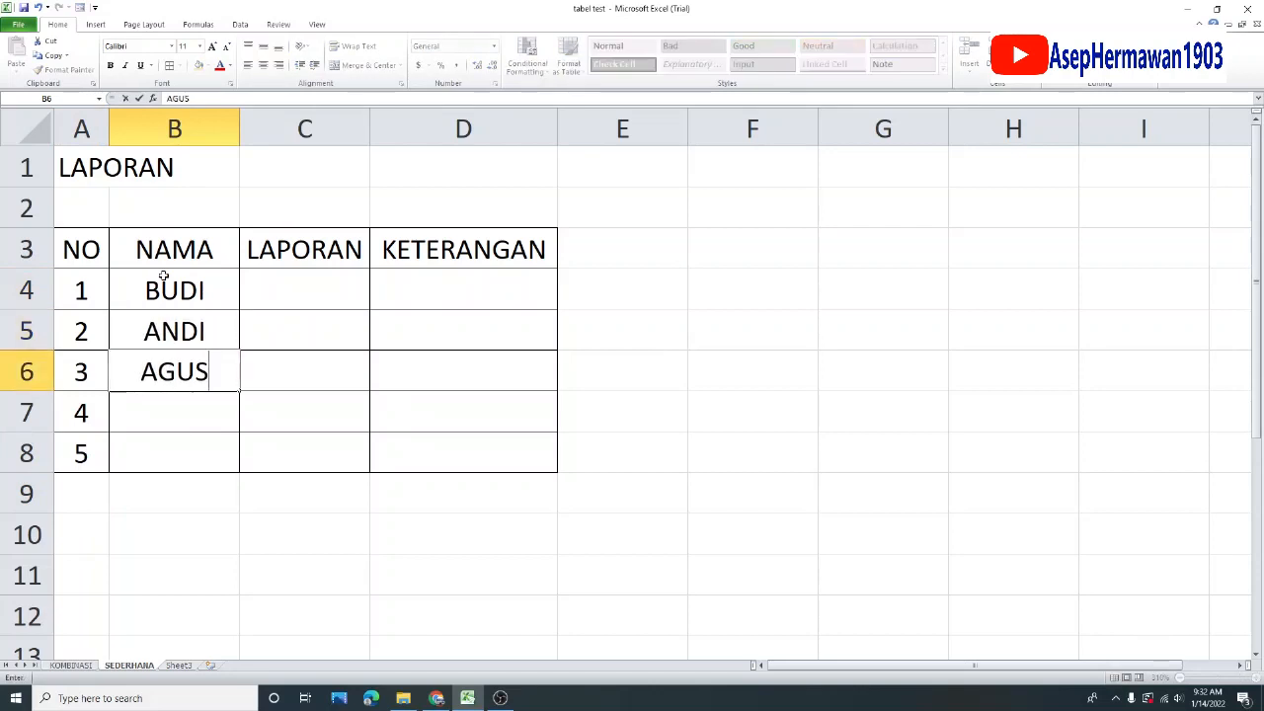
{"action": "key", "text": "Return"}
{"action": "type", "text": "RII"}
{"action": "type", "text": "NI"}
{"action": "key", "text": "Return"}
{"action": "type", "text": "RIO"}
{"action": "left_click", "coordinate": [314, 334]}
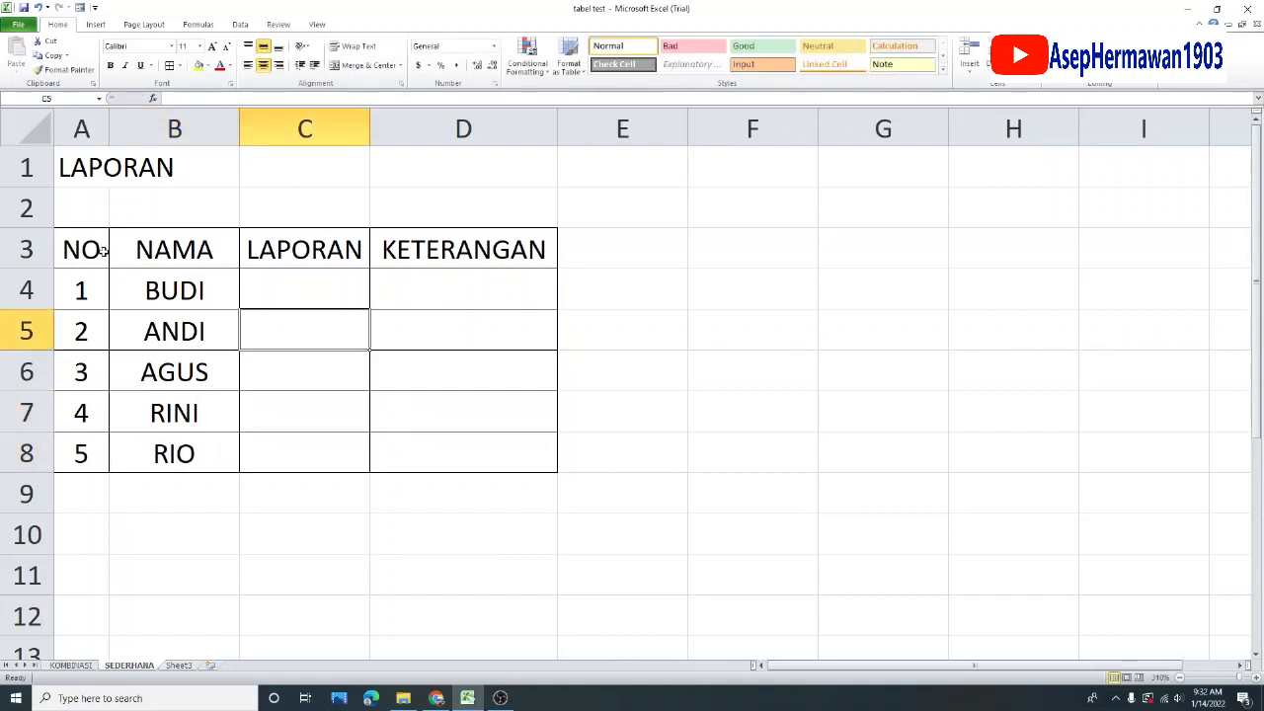
Apply the Bad cell style to the header row A3:D3
{"action": "left_click_drag", "start_coordinate": [103, 251], "coordinate": [464, 250]}
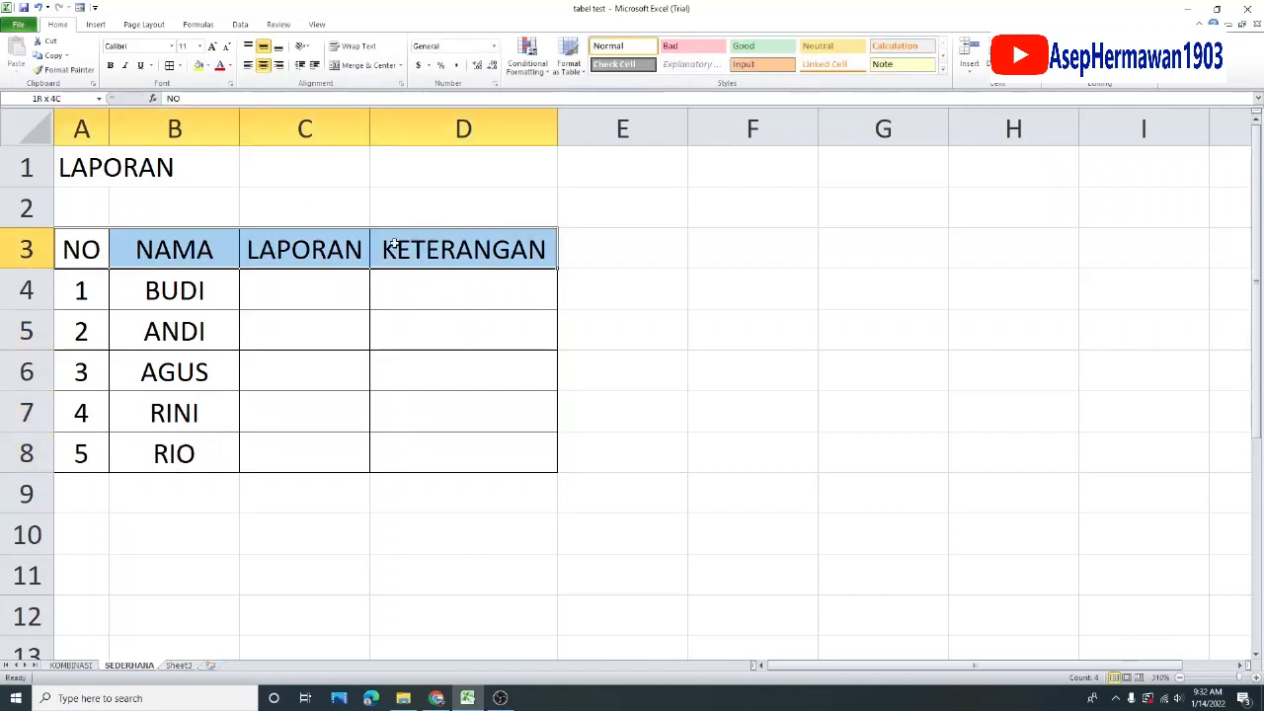
{"action": "left_click", "coordinate": [689, 54]}
{"action": "left_click", "coordinate": [648, 316]}
{"action": "left_click", "coordinate": [732, 224]}
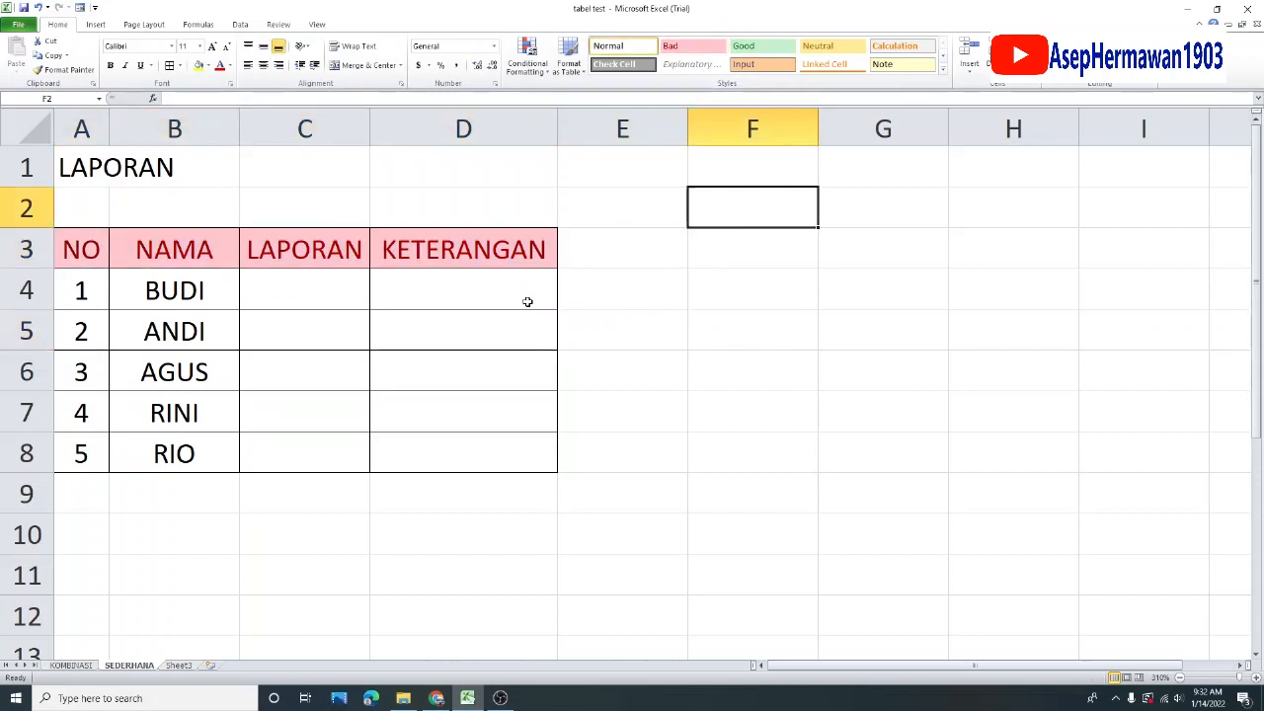
{"action": "left_click", "coordinate": [321, 289]}
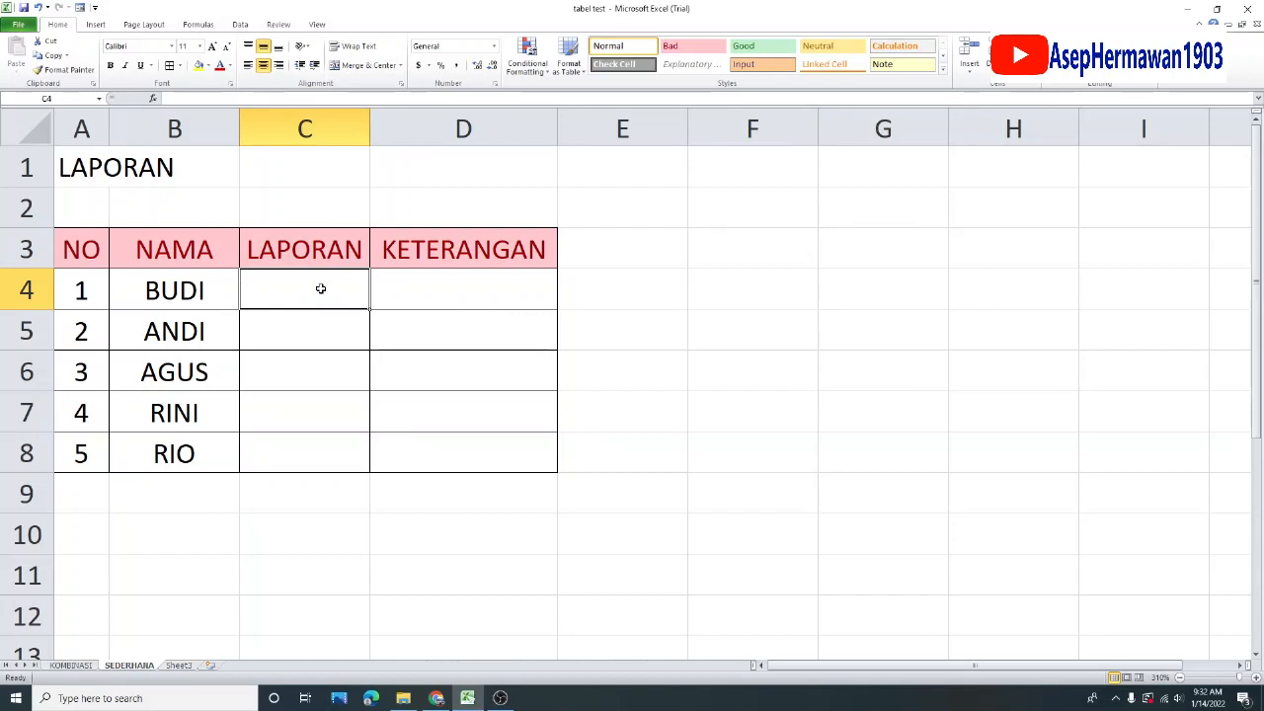
{"action": "left_click_drag", "start_coordinate": [351, 293], "coordinate": [480, 445]}
{"action": "left_click_drag", "start_coordinate": [319, 278], "coordinate": [302, 460]}
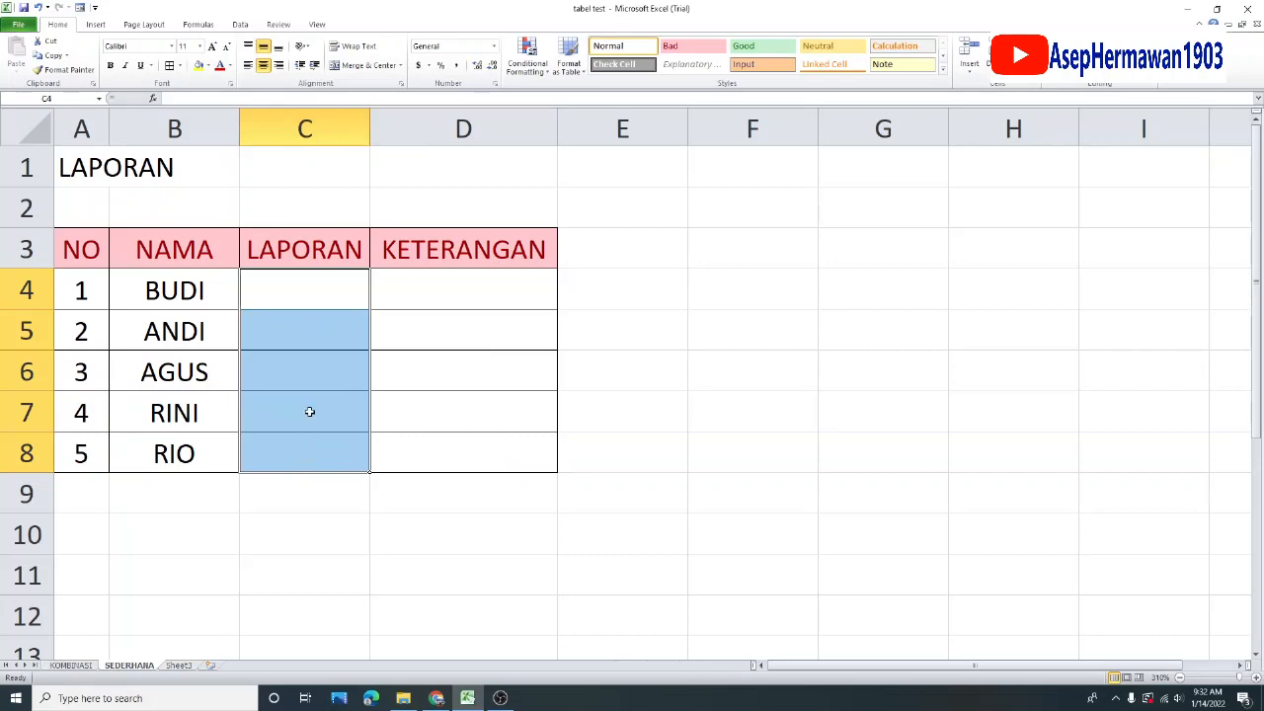
{"action": "left_click", "coordinate": [326, 288]}
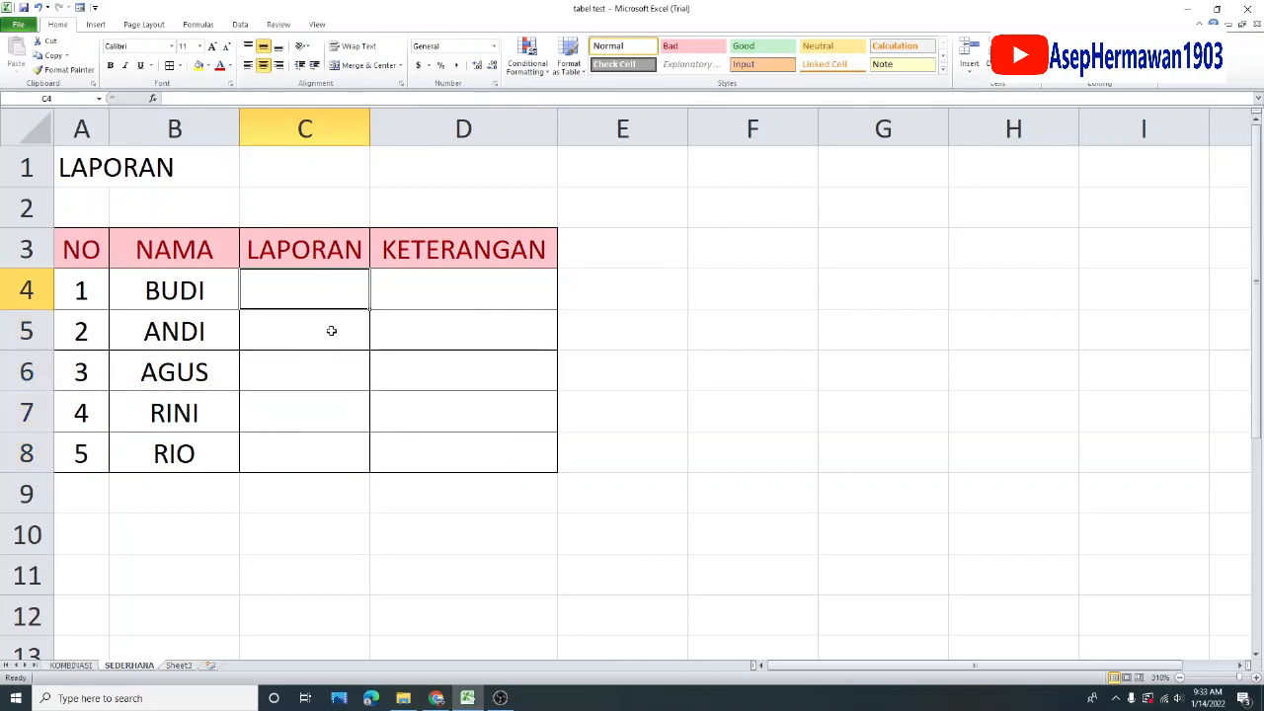
{"action": "left_click", "coordinate": [330, 330]}
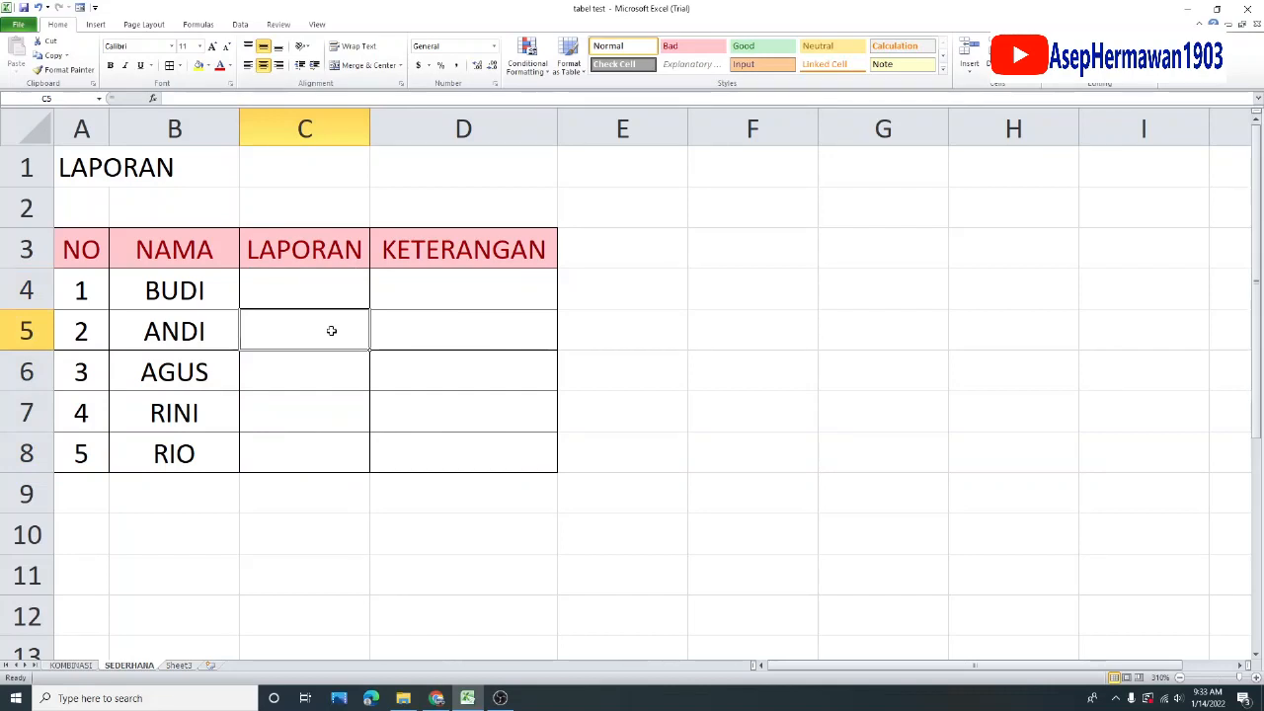
{"action": "left_click_drag", "start_coordinate": [327, 285], "coordinate": [327, 445]}
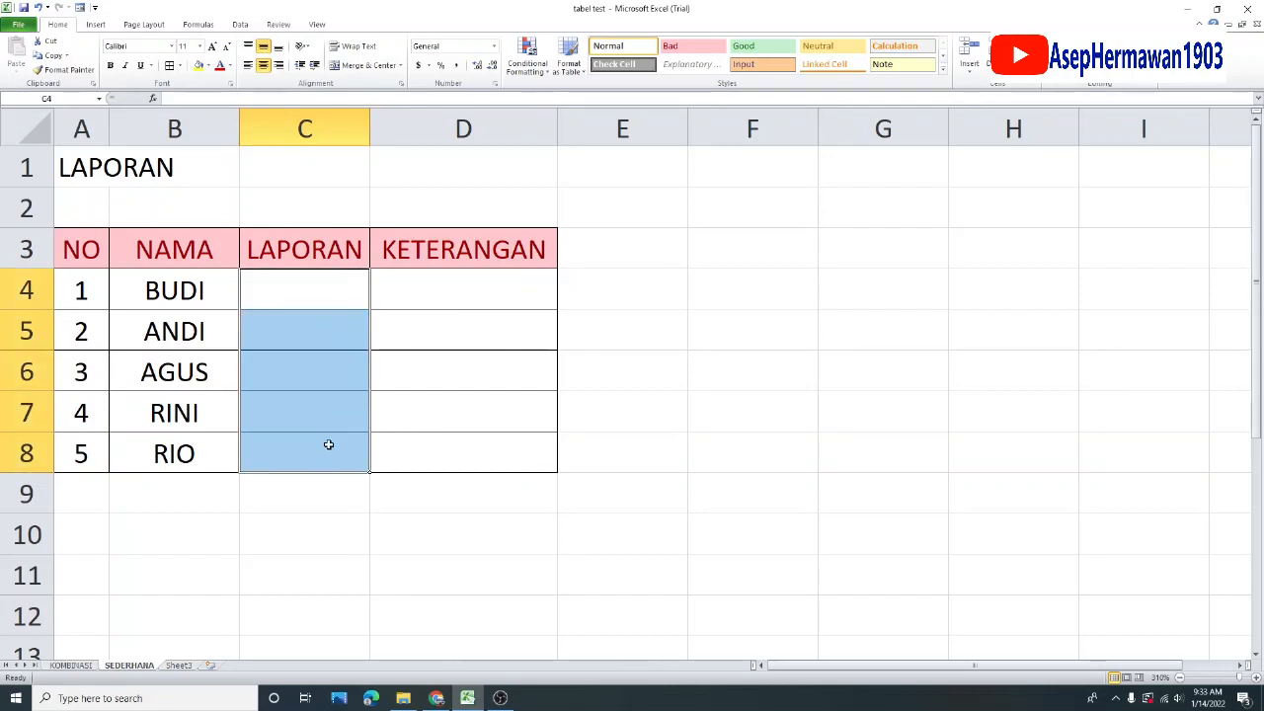
{"action": "left_click", "coordinate": [330, 334]}
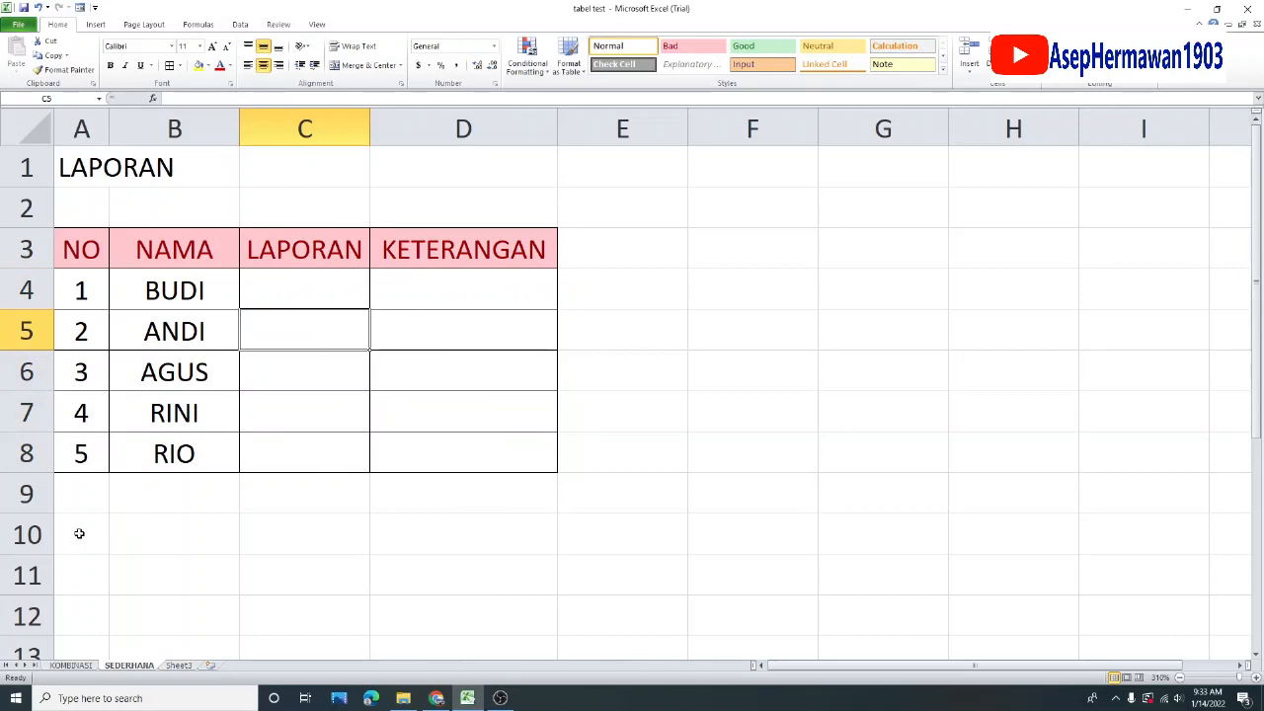
Apply the conditional-formatting icon set with check mark, exclamation mark and cross without circles to C4:C8
{"action": "left_click_drag", "start_coordinate": [329, 289], "coordinate": [336, 441]}
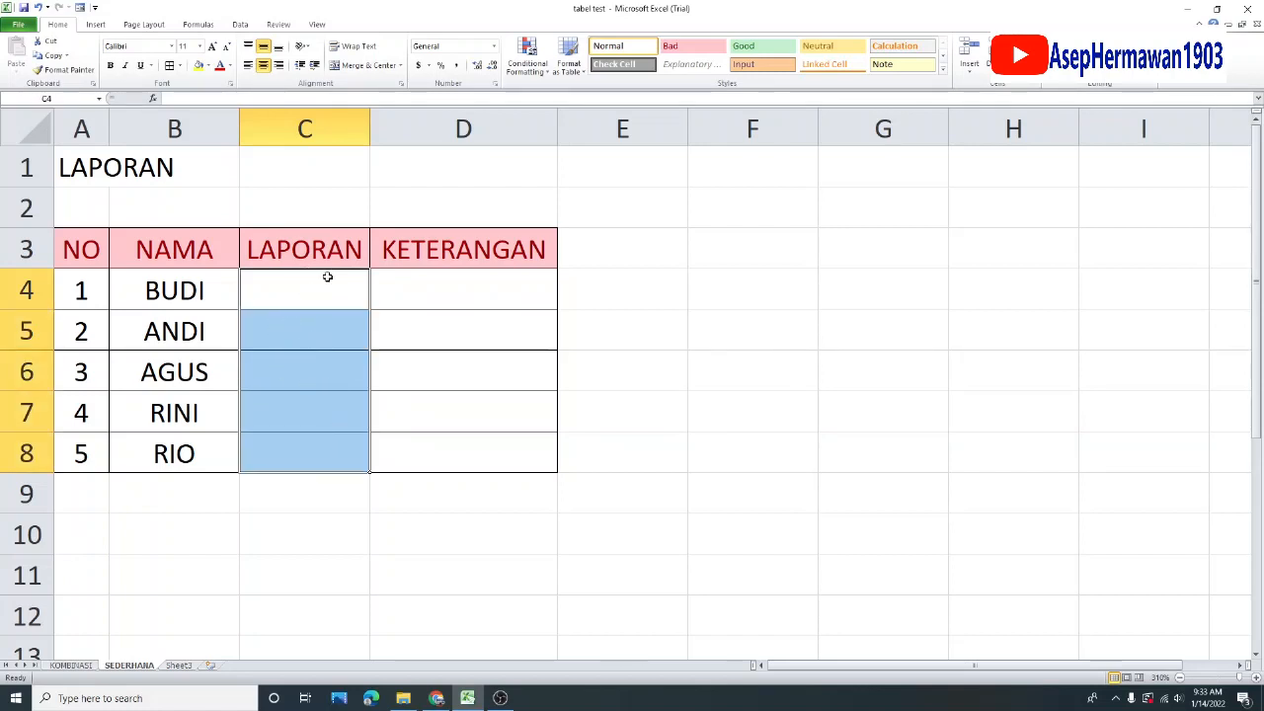
{"action": "left_click", "coordinate": [518, 73]}
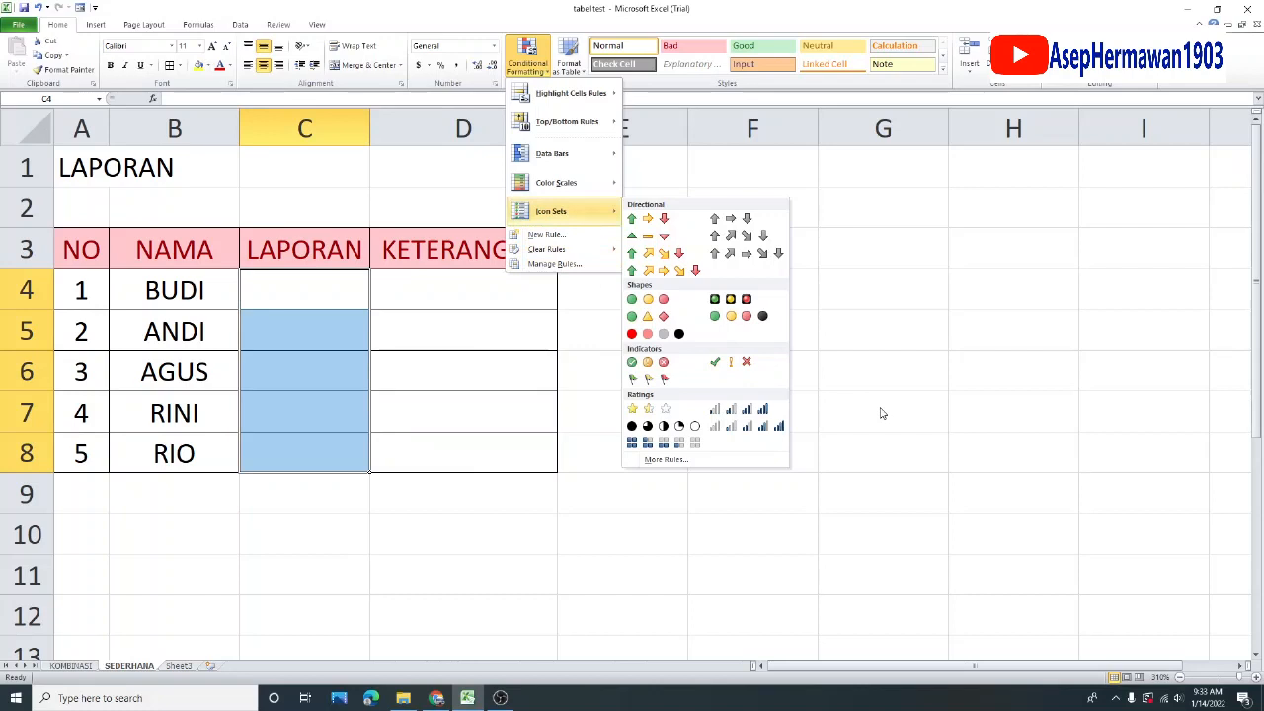
{"action": "left_click", "coordinate": [727, 361]}
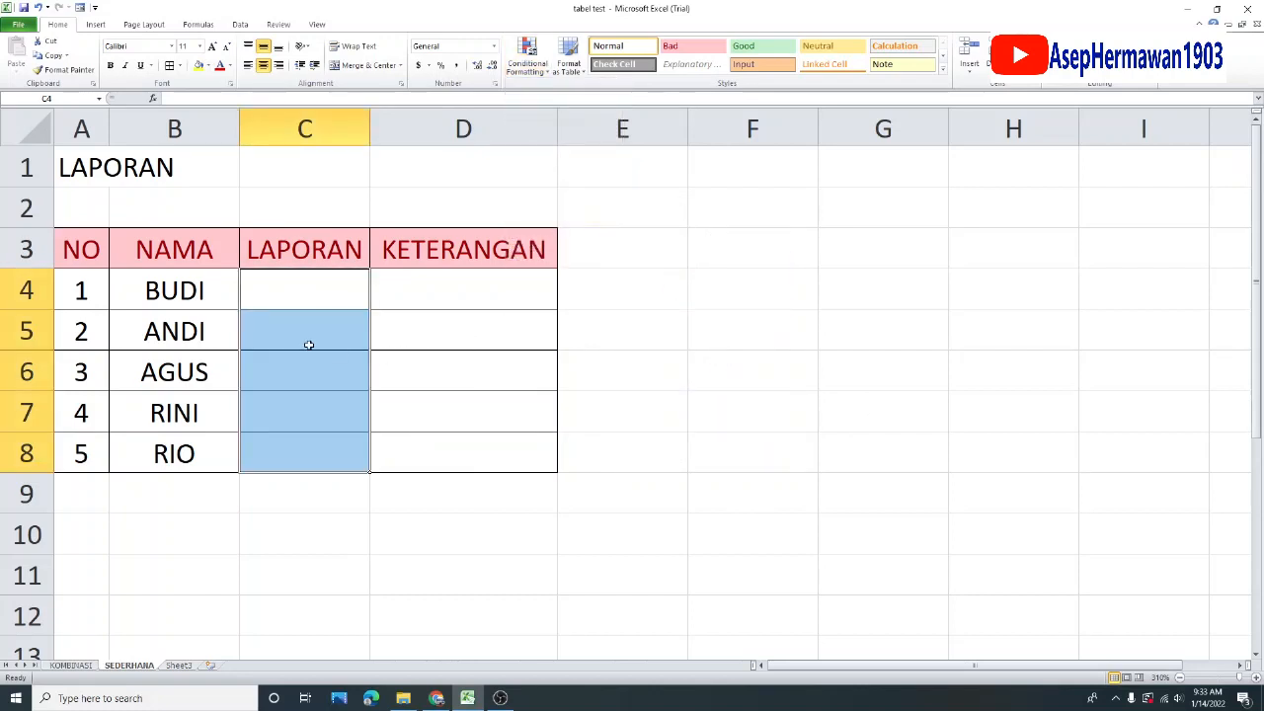
Edit the icon set rule for C4:C8 to show only the icons, and apply it
{"action": "left_click", "coordinate": [539, 76]}
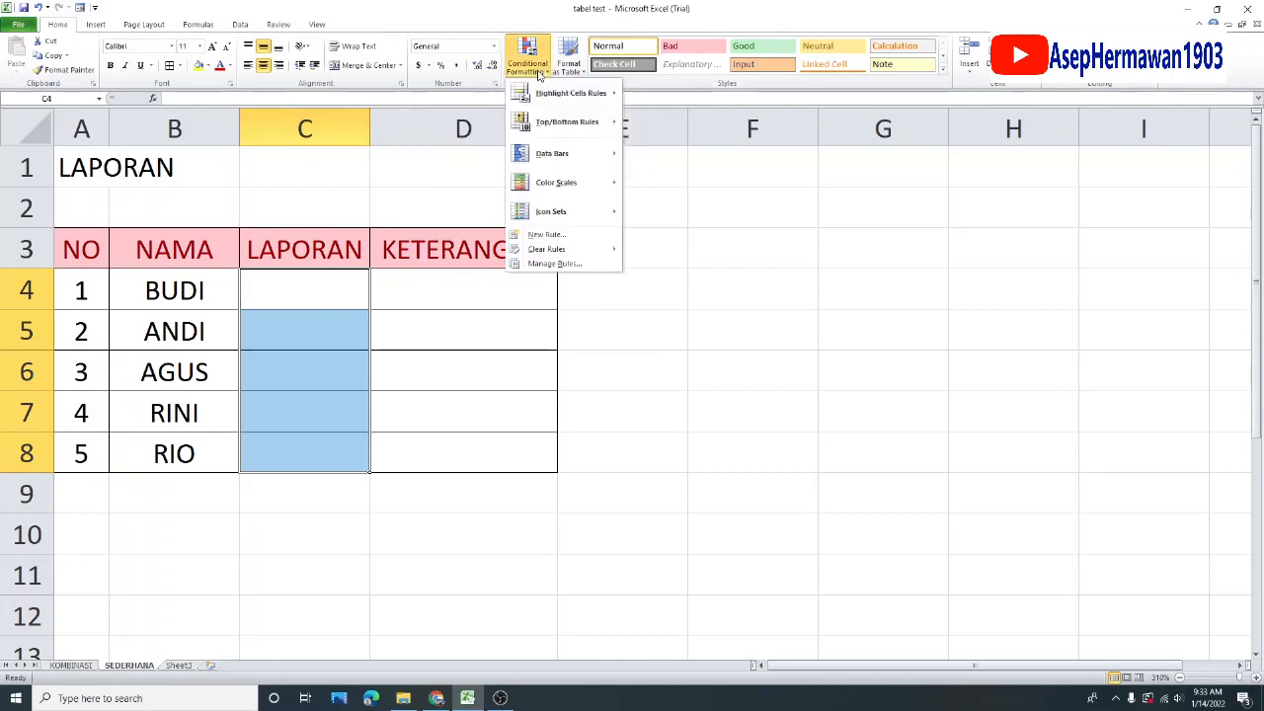
{"action": "left_click", "coordinate": [561, 264]}
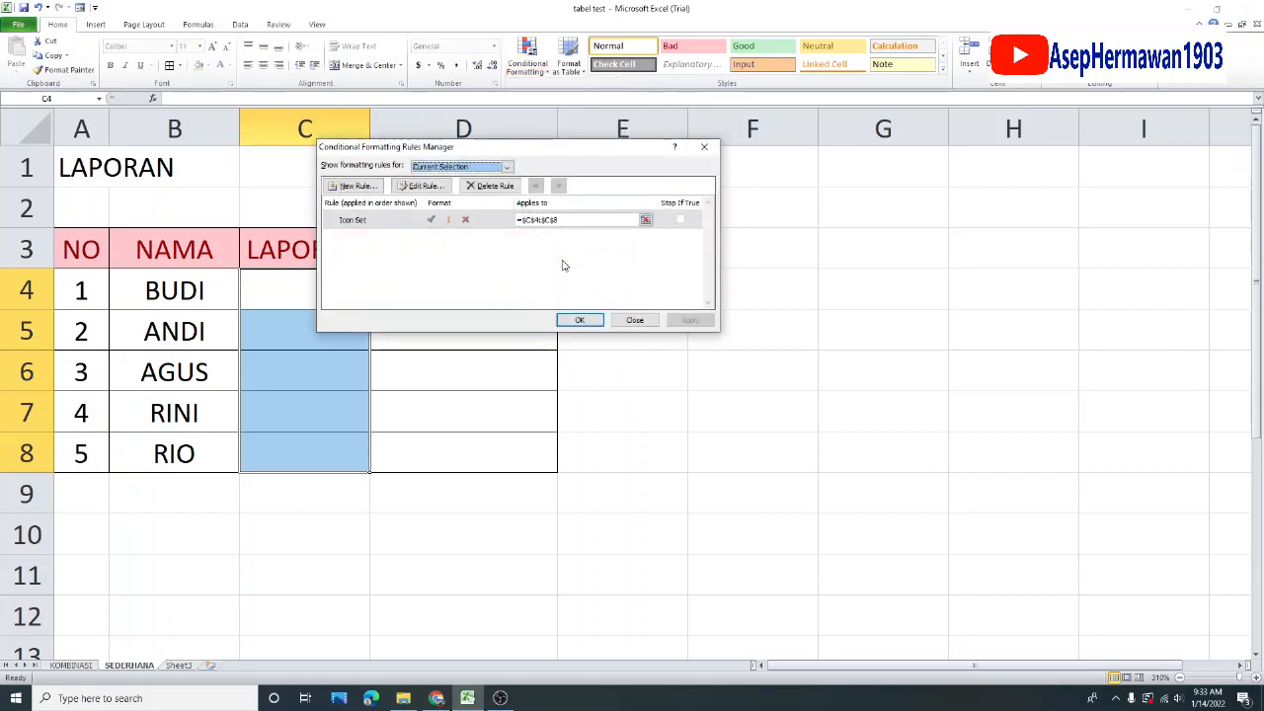
{"action": "left_click", "coordinate": [483, 226]}
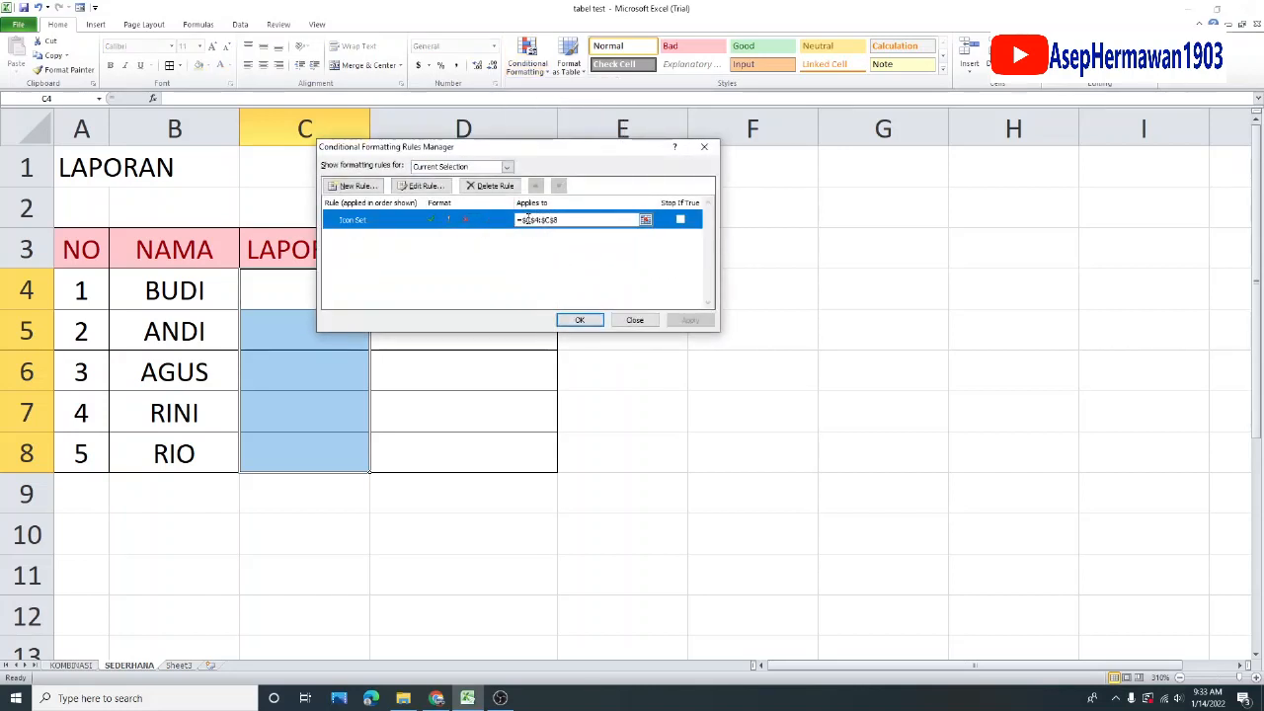
{"action": "left_click", "coordinate": [423, 187]}
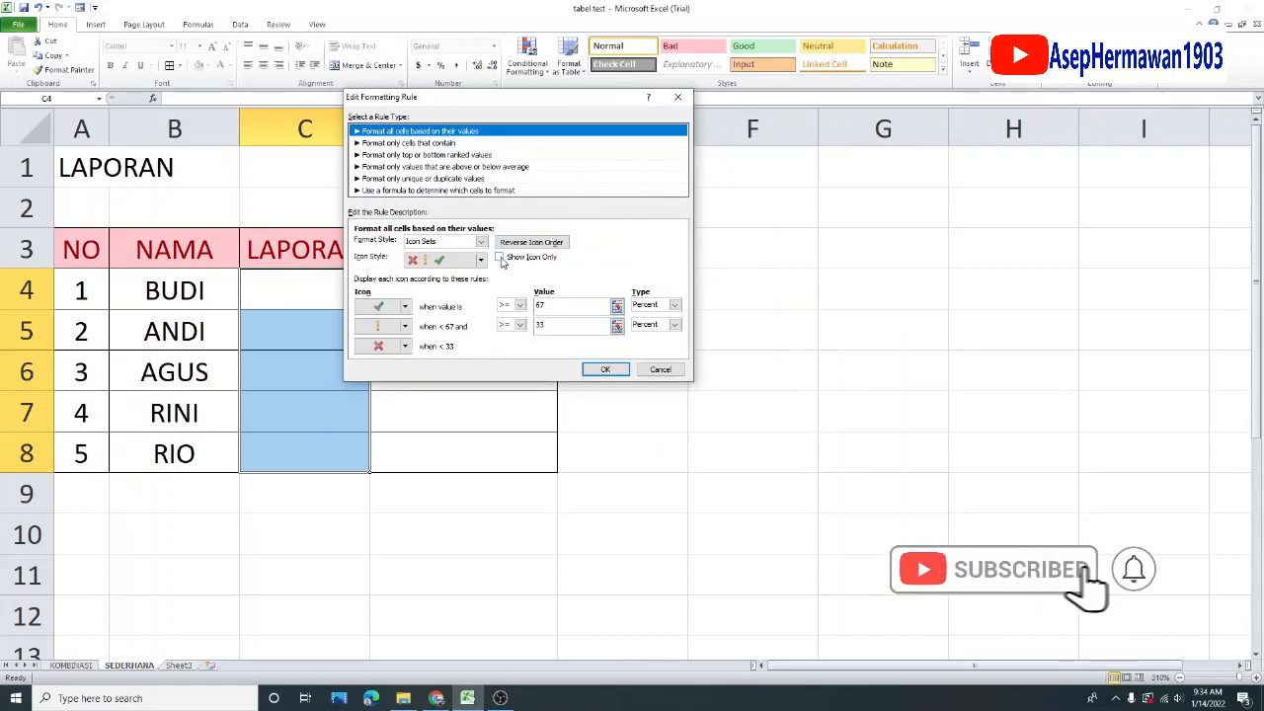
{"action": "left_click", "coordinate": [500, 257]}
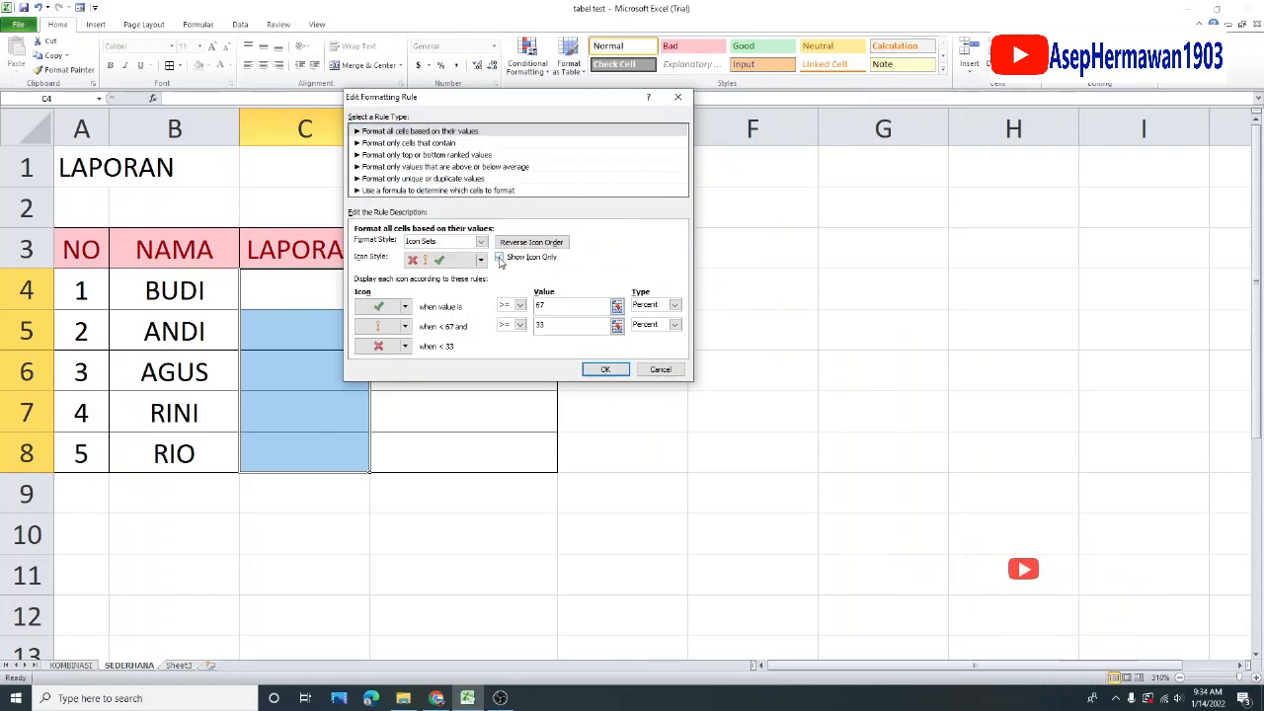
{"action": "left_click", "coordinate": [623, 371]}
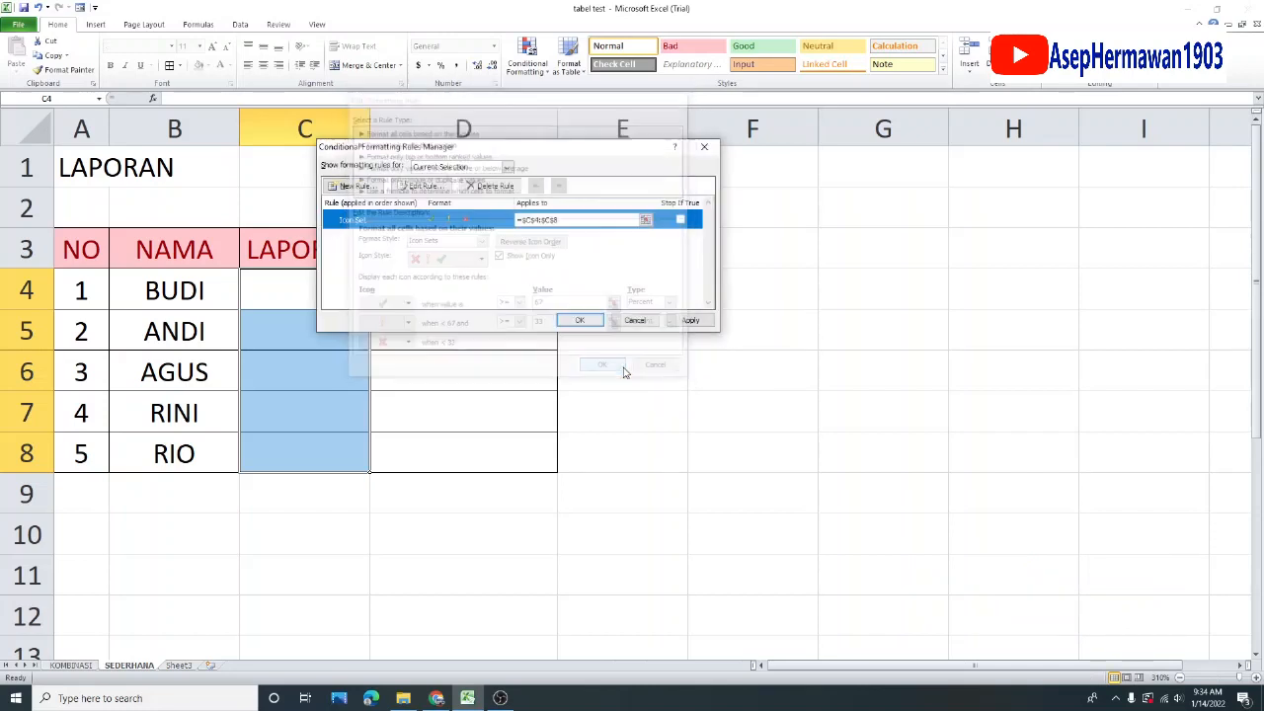
{"action": "left_click", "coordinate": [581, 321]}
Enter 1 in each cell of the table's LAPORAN column, C4:C8
{"action": "left_click", "coordinate": [335, 289]}
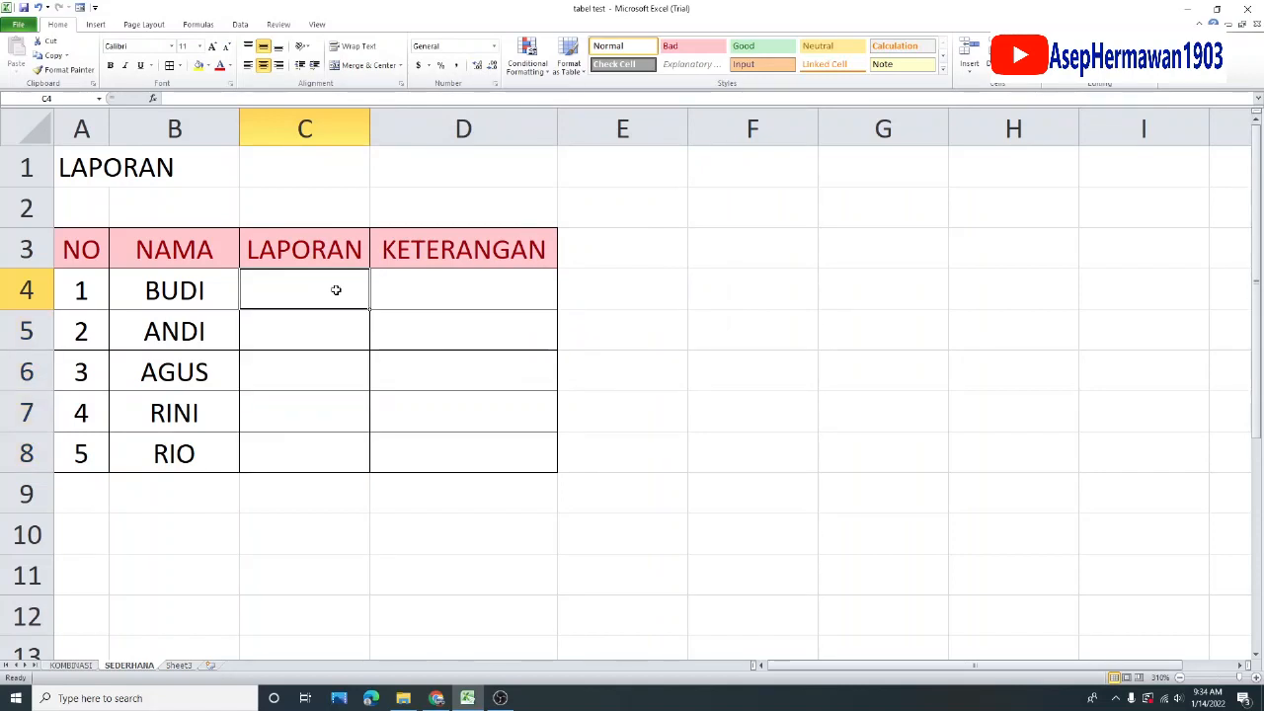
{"action": "type", "text": "1"}
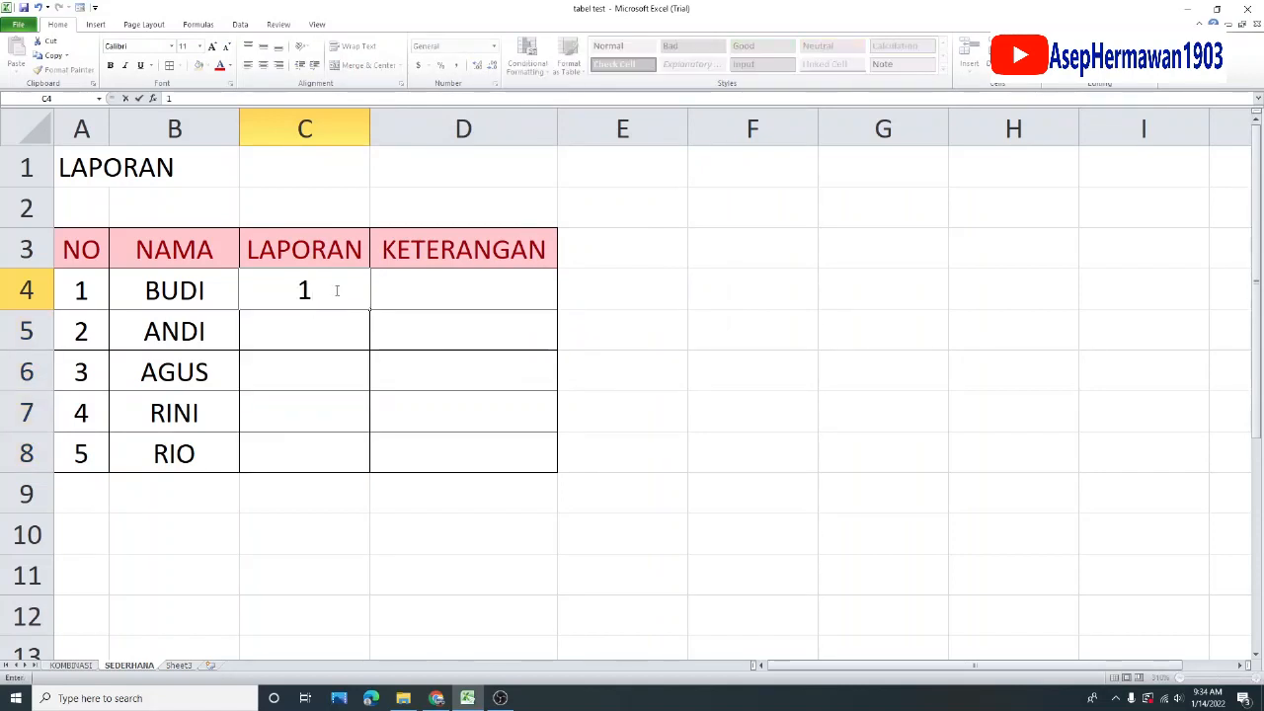
{"action": "key", "text": "Return"}
{"action": "type", "text": "1"}
{"action": "key", "text": "Return"}
{"action": "type", "text": "1"}
{"action": "key", "text": "Return"}
{"action": "type", "text": "1"}
{"action": "key", "text": "Return"}
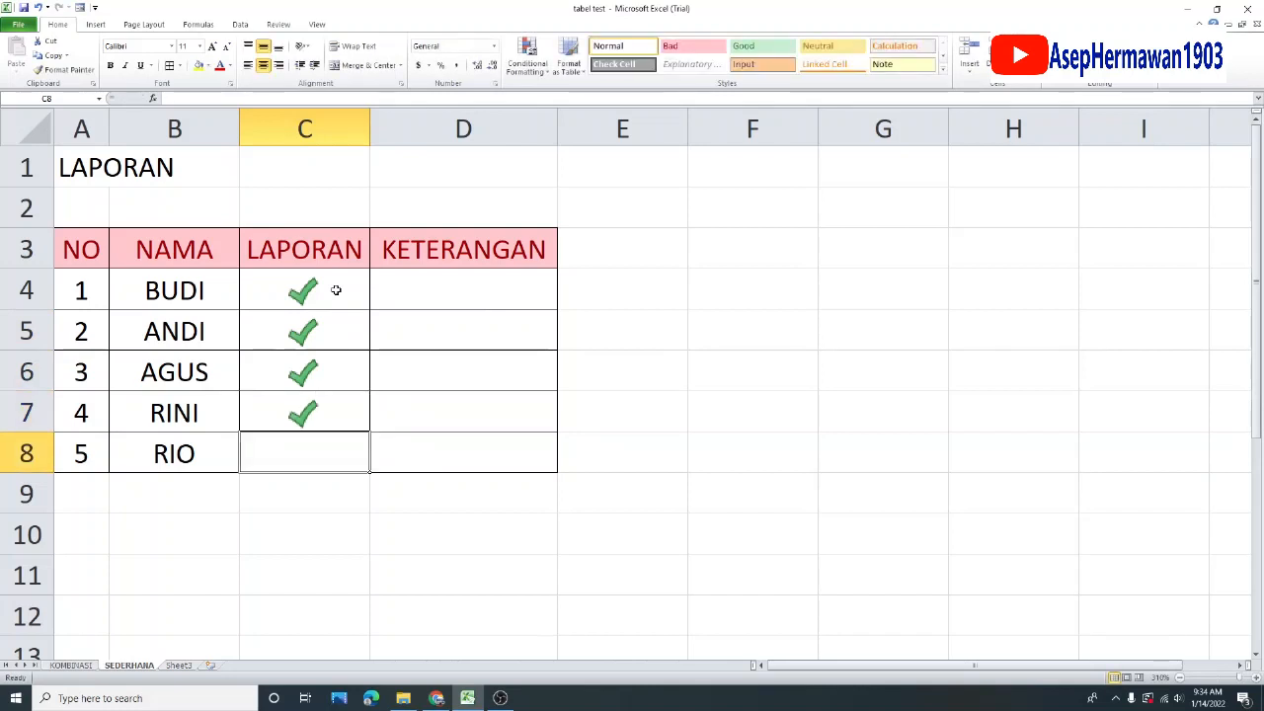
{"action": "type", "text": "1"}
{"action": "key", "text": "Return"}
{"action": "left_click_drag", "start_coordinate": [335, 289], "coordinate": [326, 451]}
{"action": "left_click", "coordinate": [515, 302]}
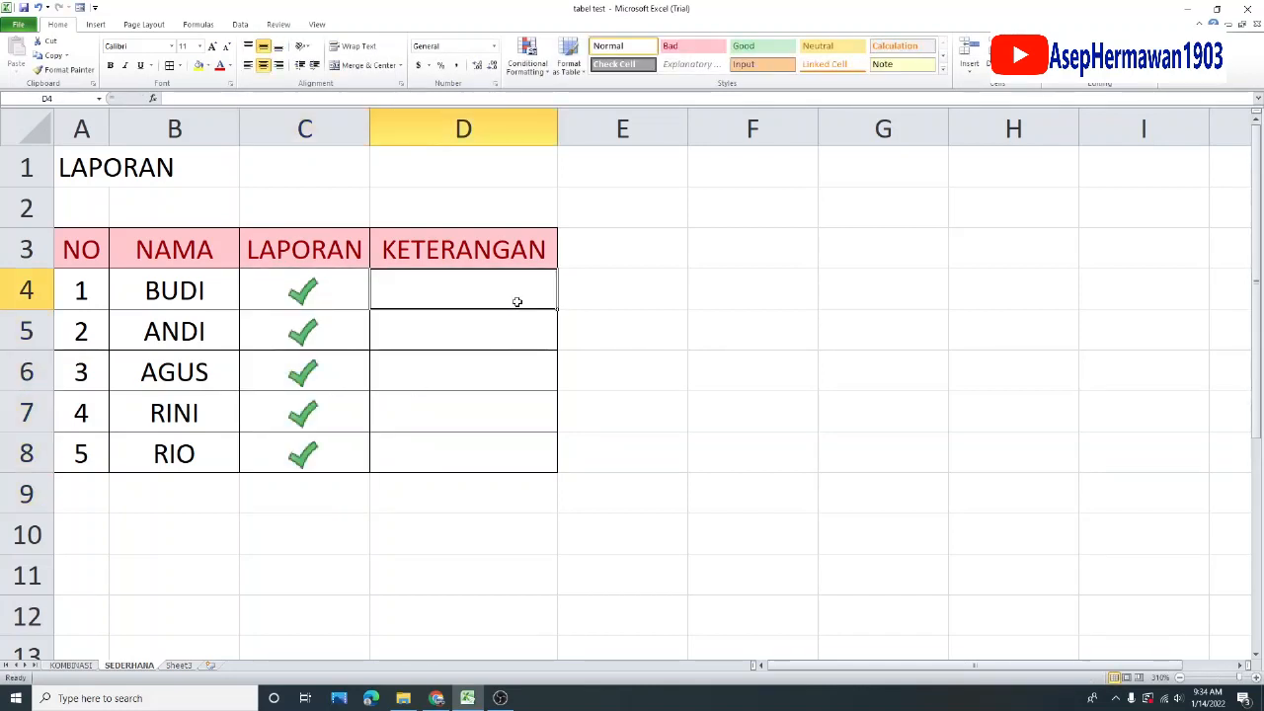
{"action": "left_click", "coordinate": [339, 296]}
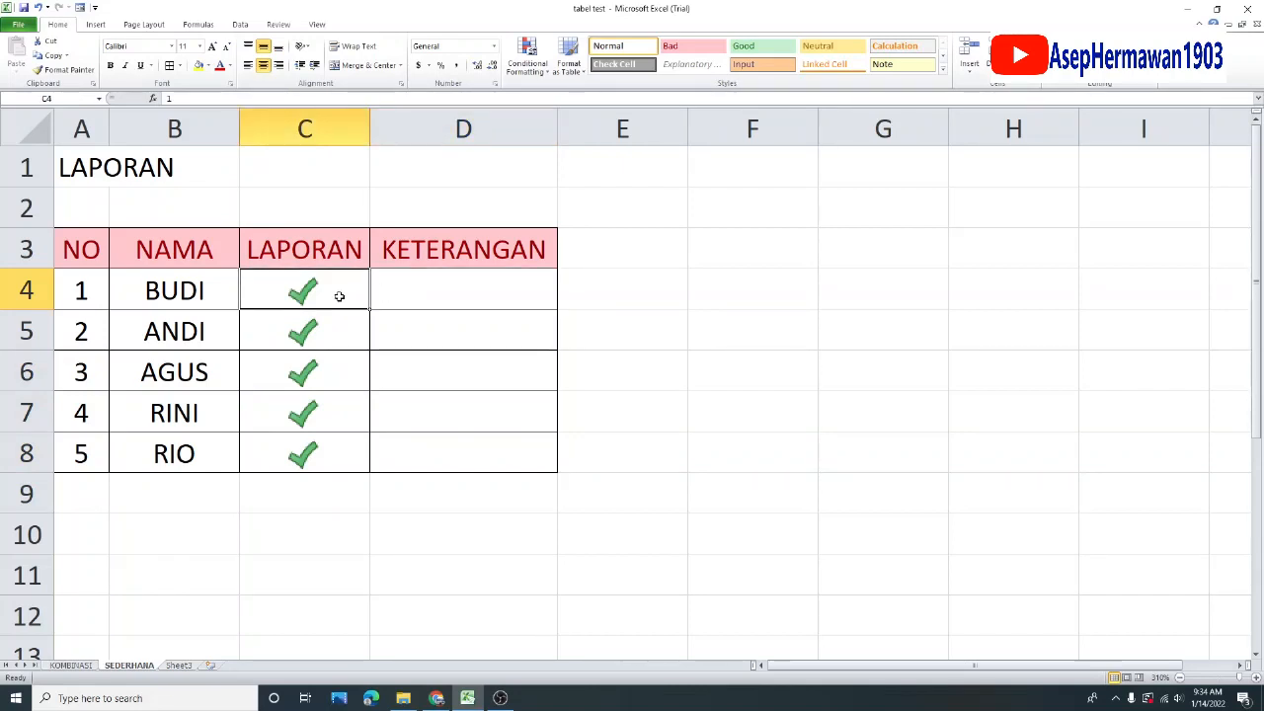
Enter the formula =IF(C4=1,"SELESAI","") in D4 of the KETERANGAN column
{"action": "left_click", "coordinate": [433, 294]}
{"action": "type", "text": "=IF"}
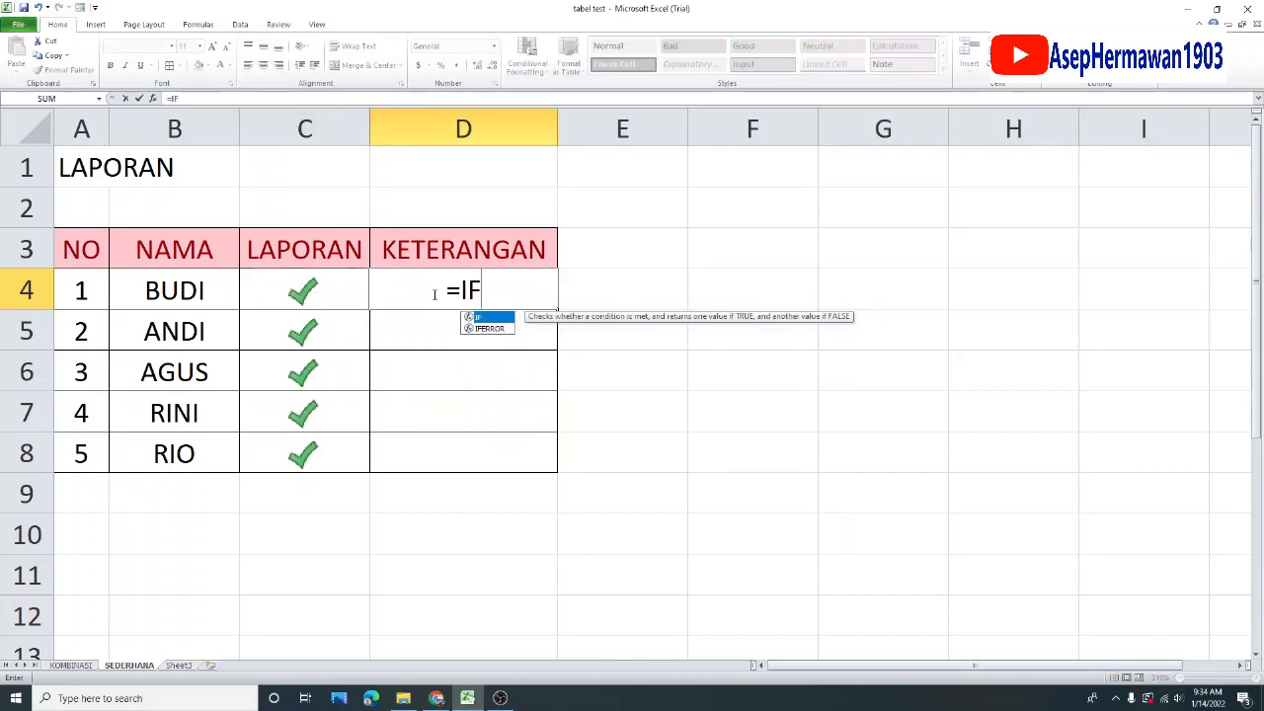
{"action": "type", "text": "("}
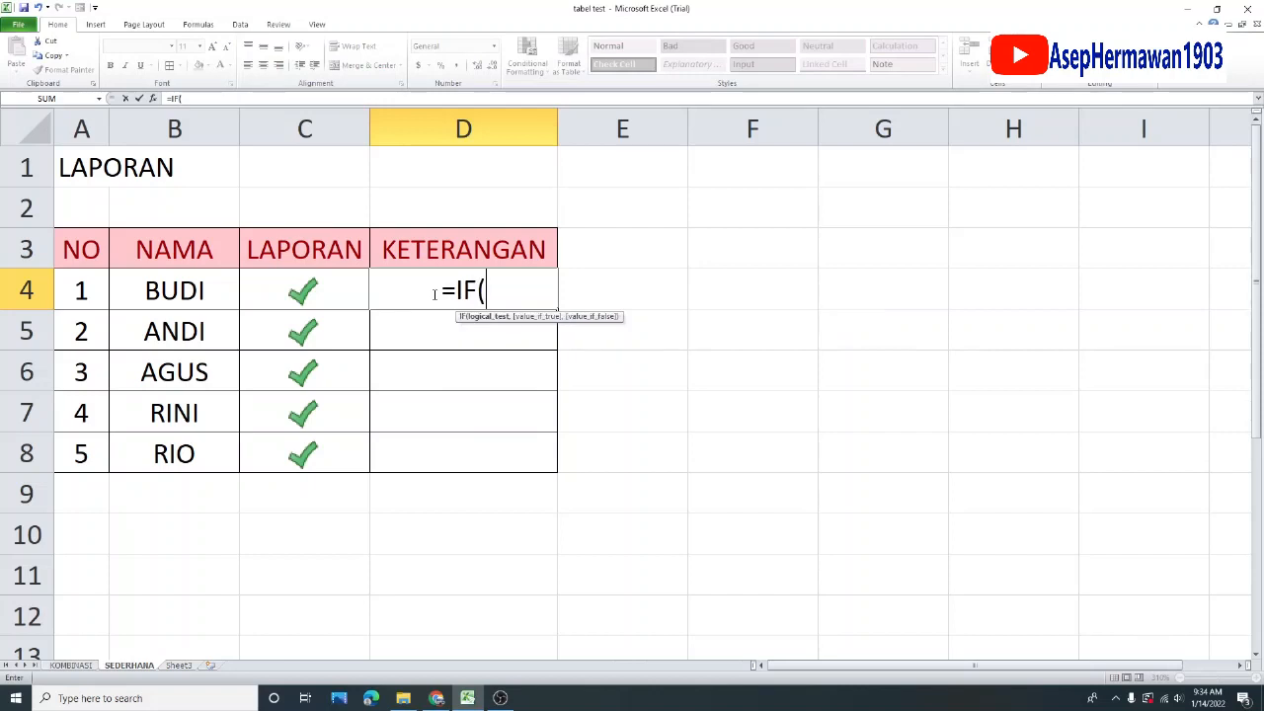
{"action": "left_click", "coordinate": [316, 291]}
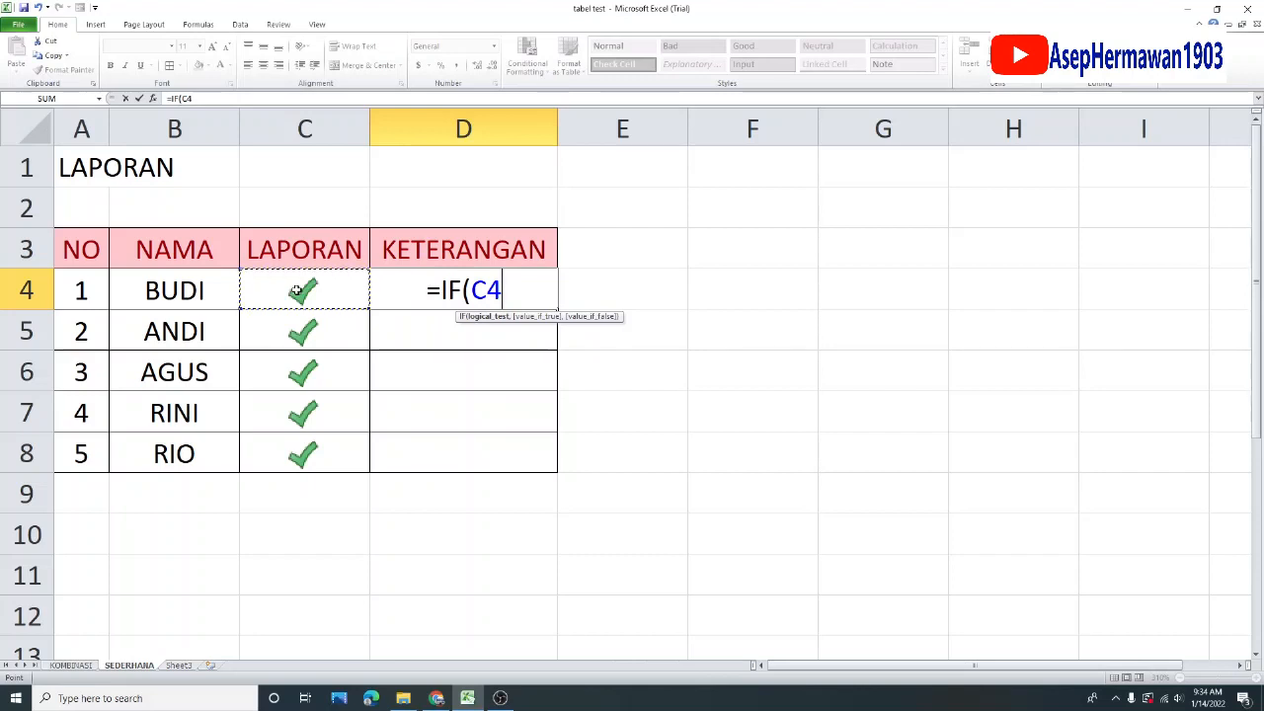
{"action": "type", "text": "=1"}
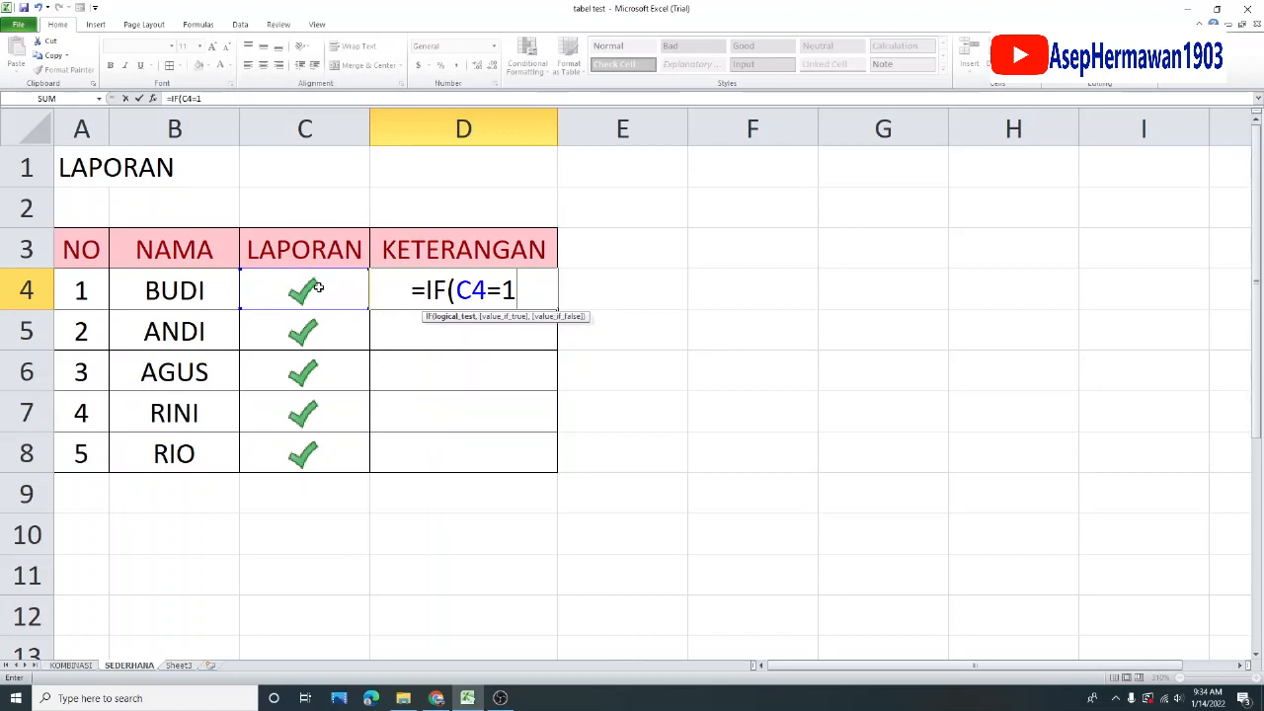
{"action": "type", "text": ","}
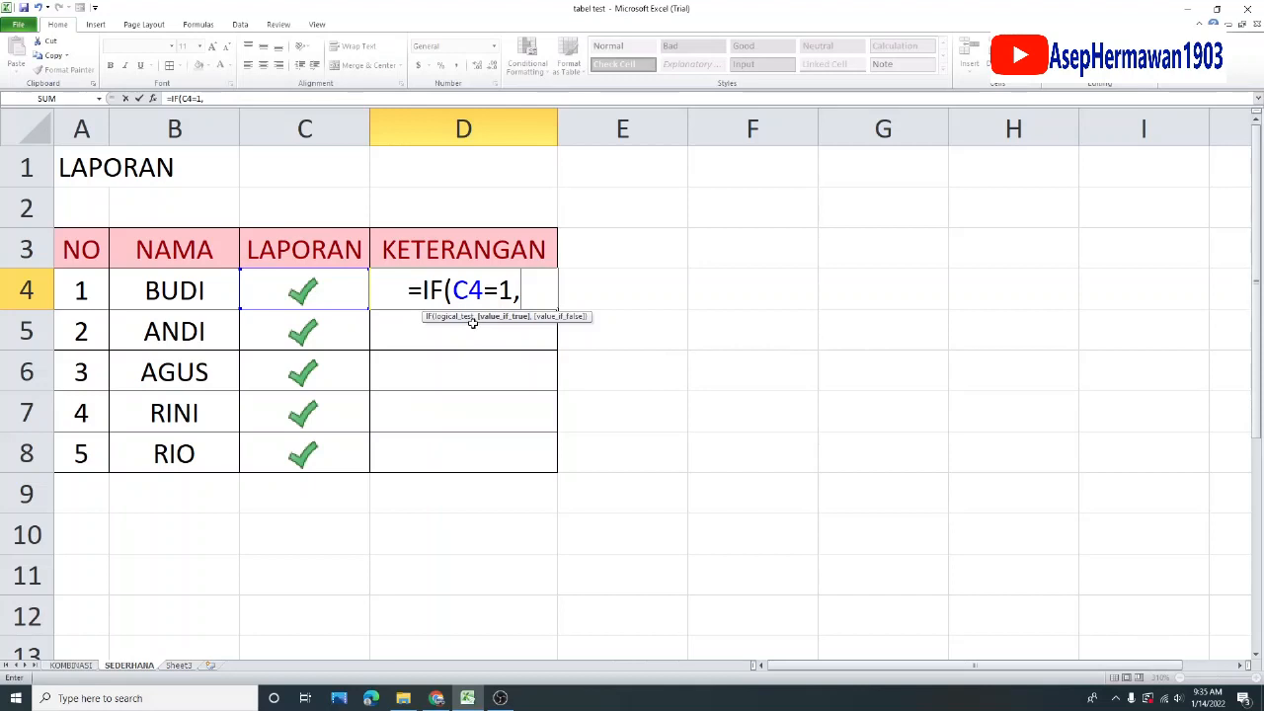
{"action": "type", "text": "\"SELESAI"}
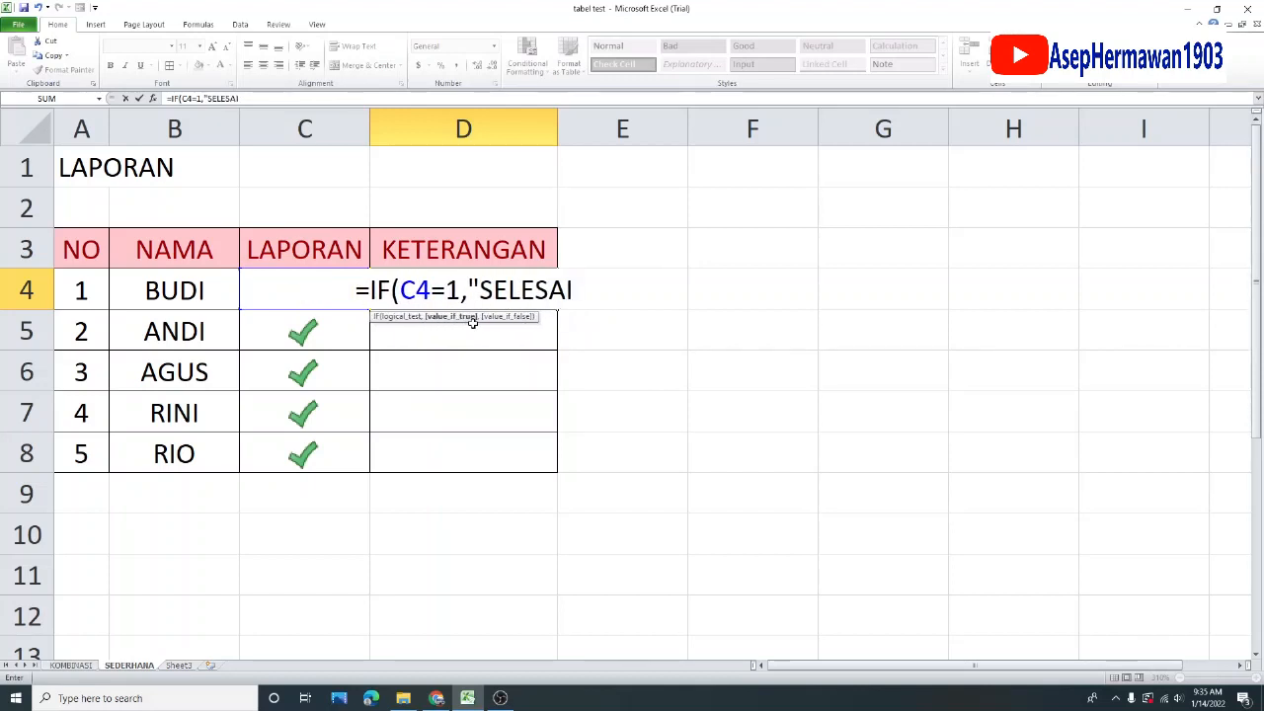
{"action": "type", "text": "\","}
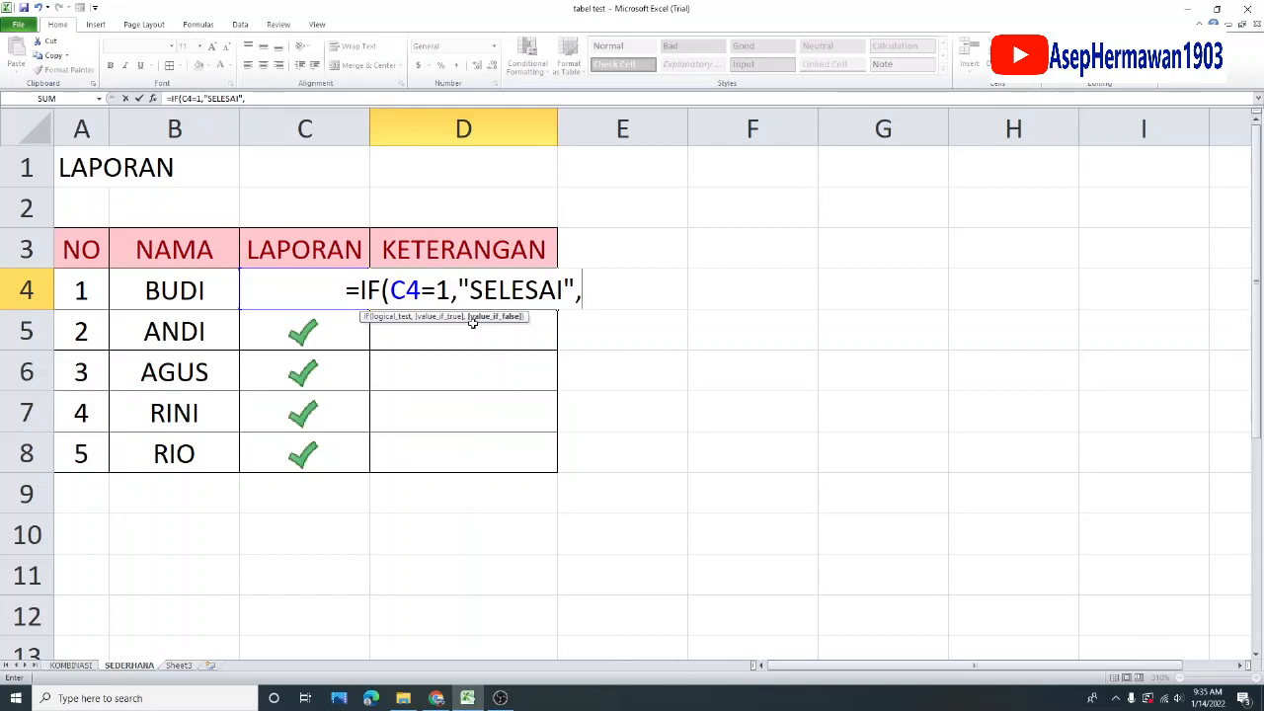
{"action": "type", "text": "\"\""}
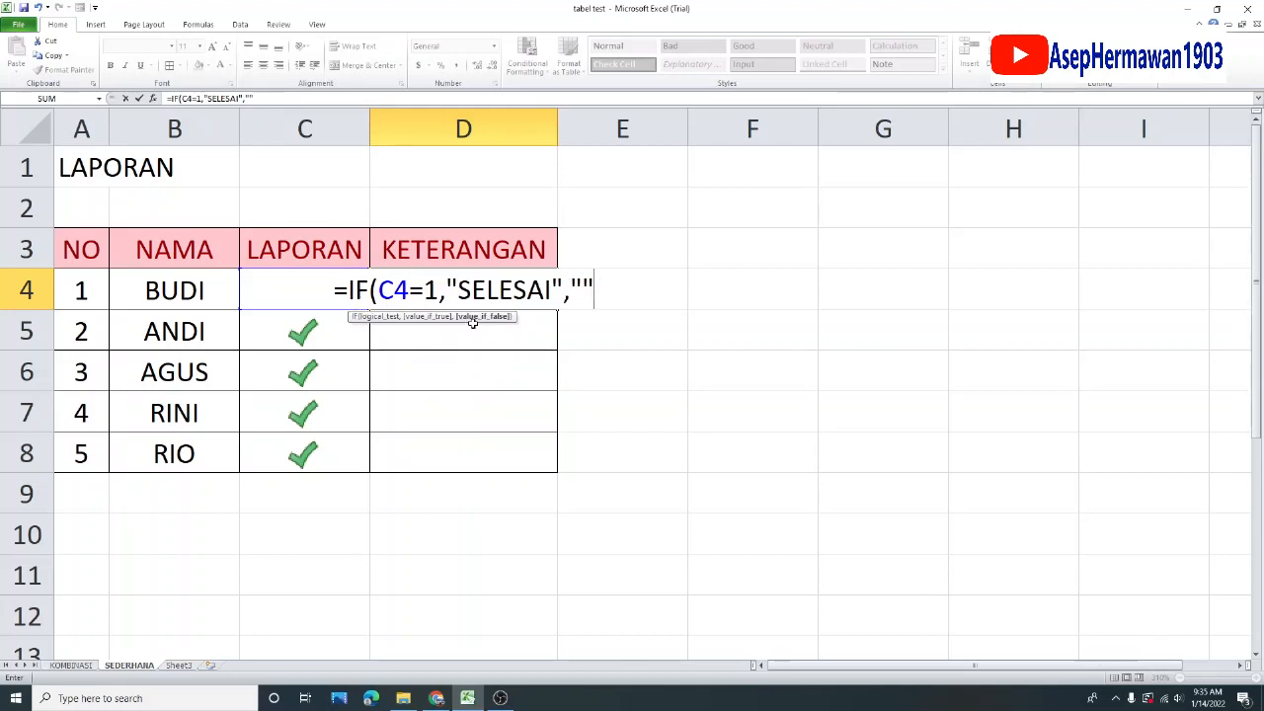
{"action": "type", "text": ")"}
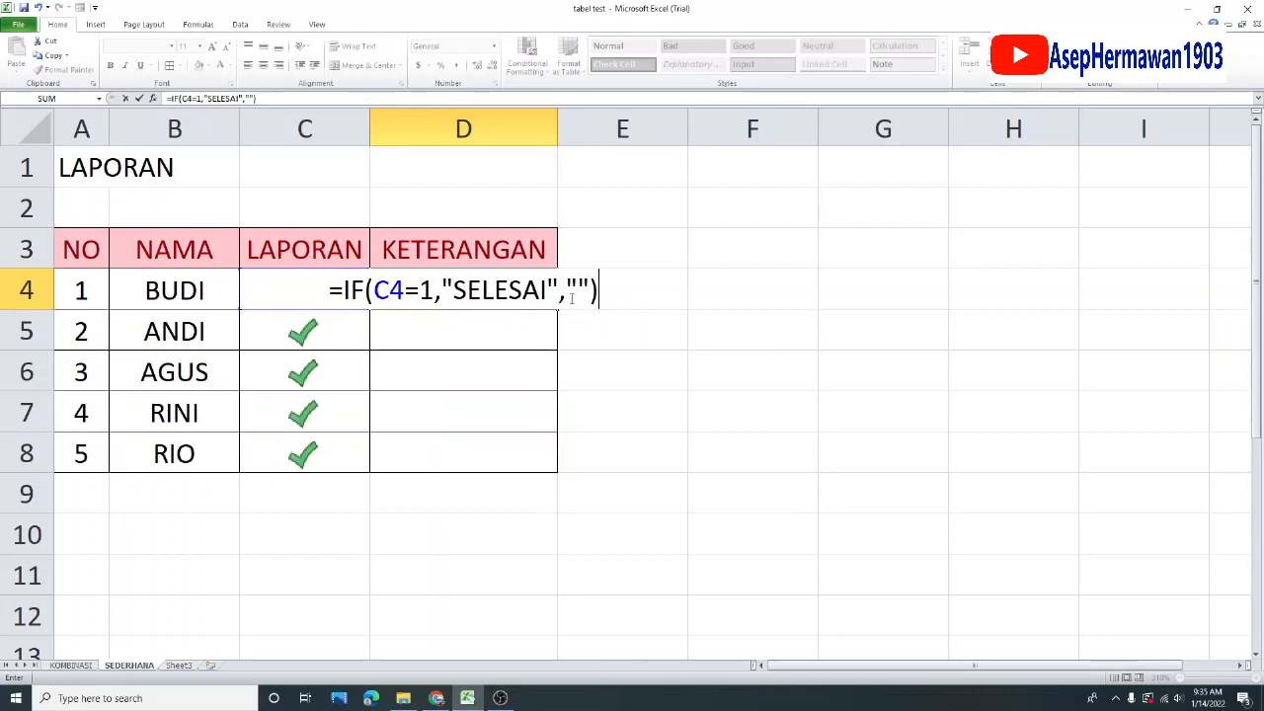
{"action": "key", "text": "Return"}
Fill the IF formula from D4 down through D8
{"action": "left_click", "coordinate": [325, 328]}
{"action": "left_click", "coordinate": [501, 290]}
{"action": "left_click_drag", "start_coordinate": [557, 309], "coordinate": [562, 472]}
{"action": "left_click", "coordinate": [551, 365]}
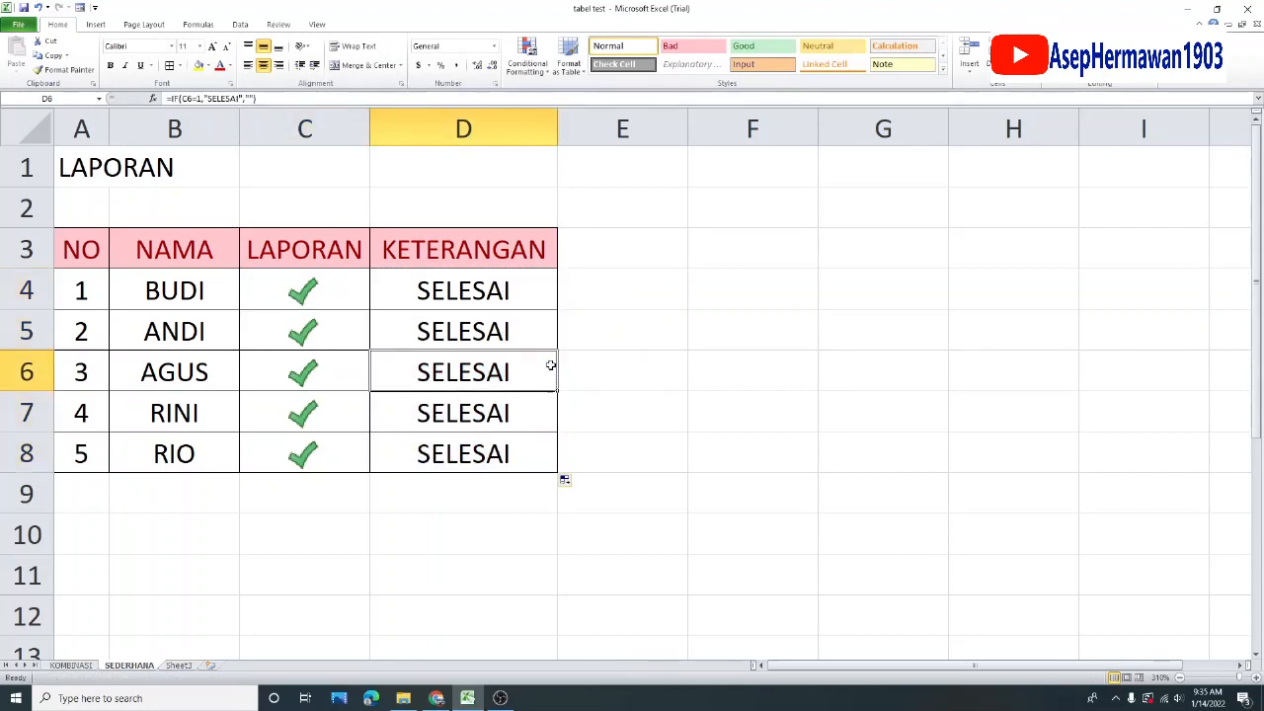
Clear the LAPORAN values in C5 and C7 to test the KETERANGAN formulas
{"action": "left_click", "coordinate": [322, 338]}
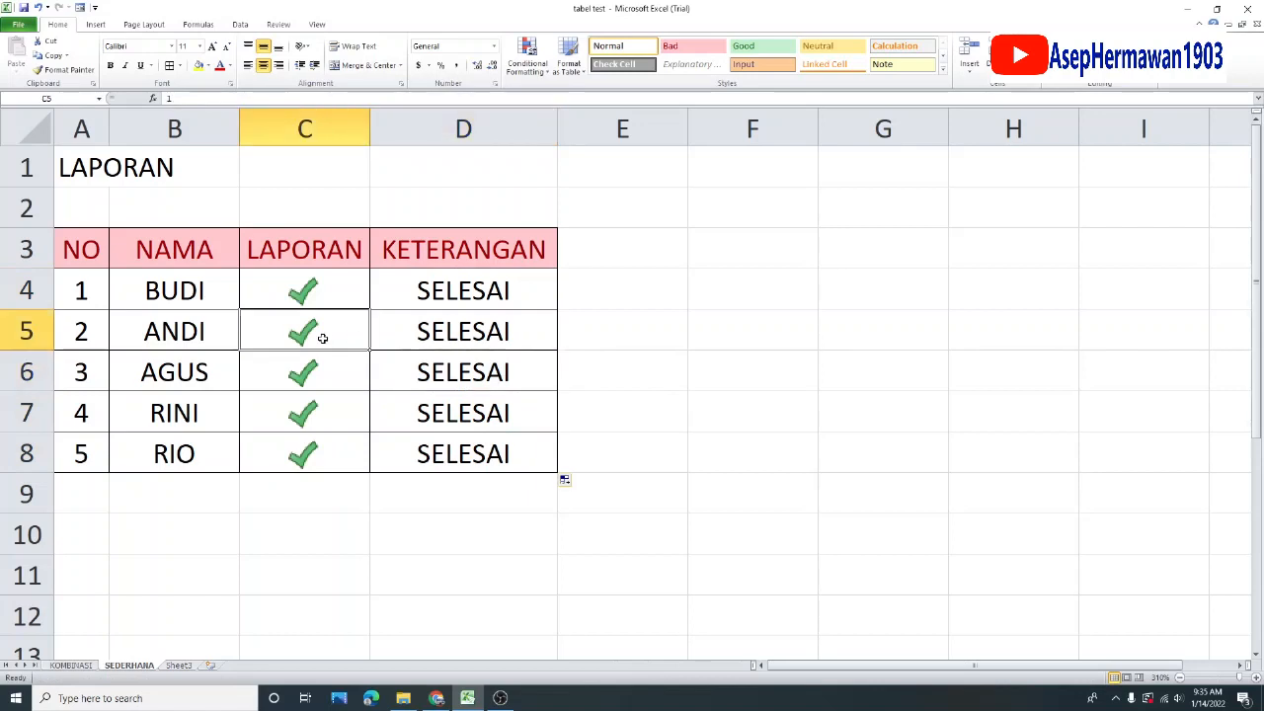
{"action": "key", "text": "Delete"}
{"action": "left_click", "coordinate": [345, 409]}
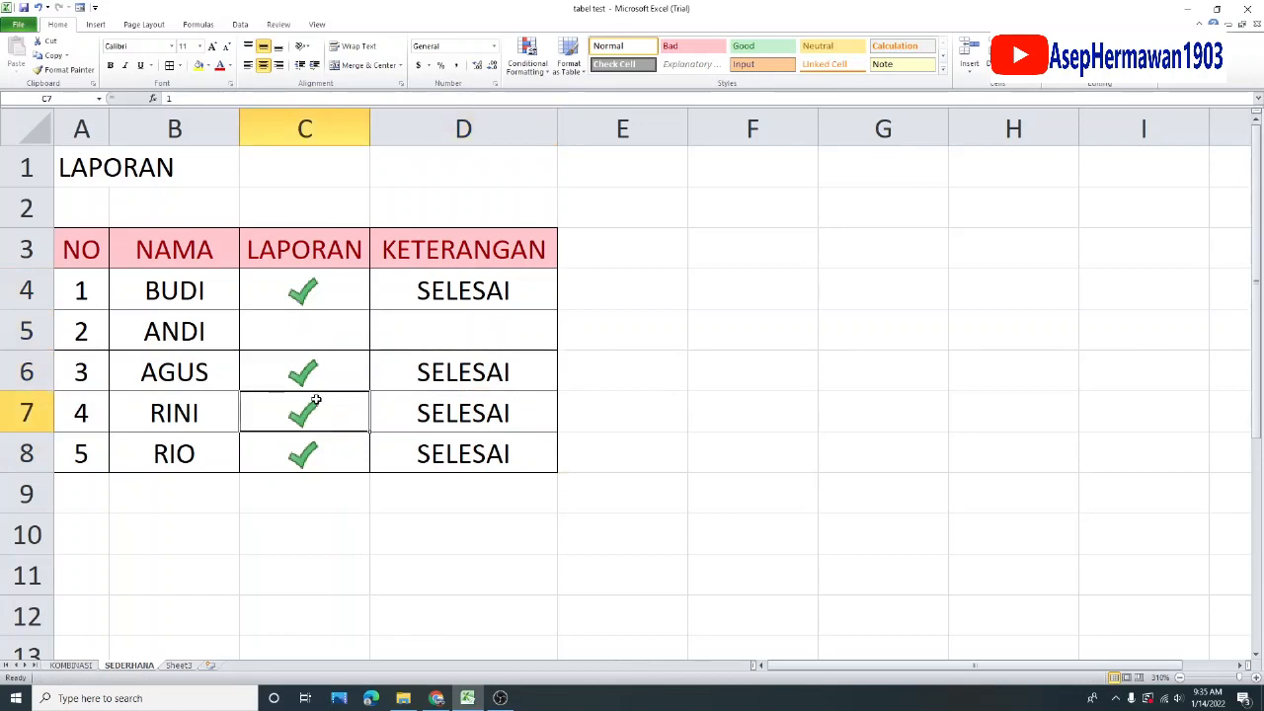
{"action": "key", "text": "Delete"}
{"action": "left_click", "coordinate": [830, 369]}
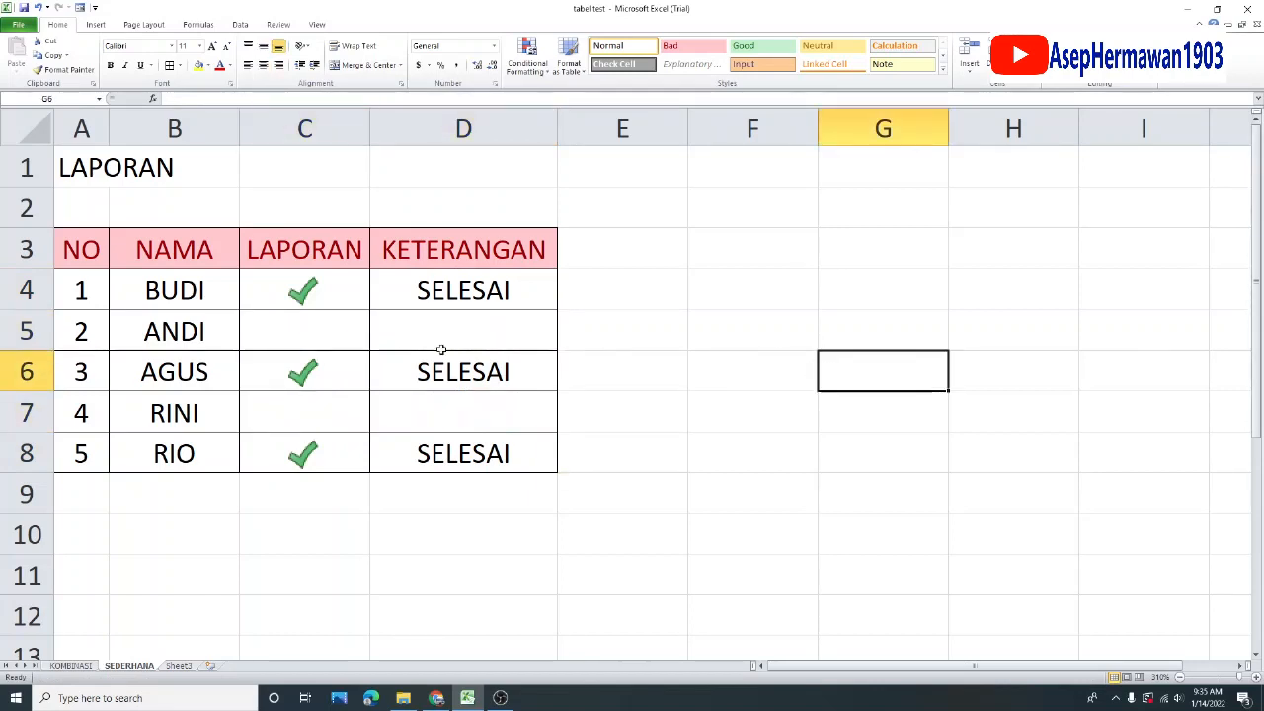
Enter 1 again in the emptied LAPORAN cells C5 and C7
{"action": "left_click", "coordinate": [303, 328]}
{"action": "type", "text": "1"}
{"action": "key", "text": "Return"}
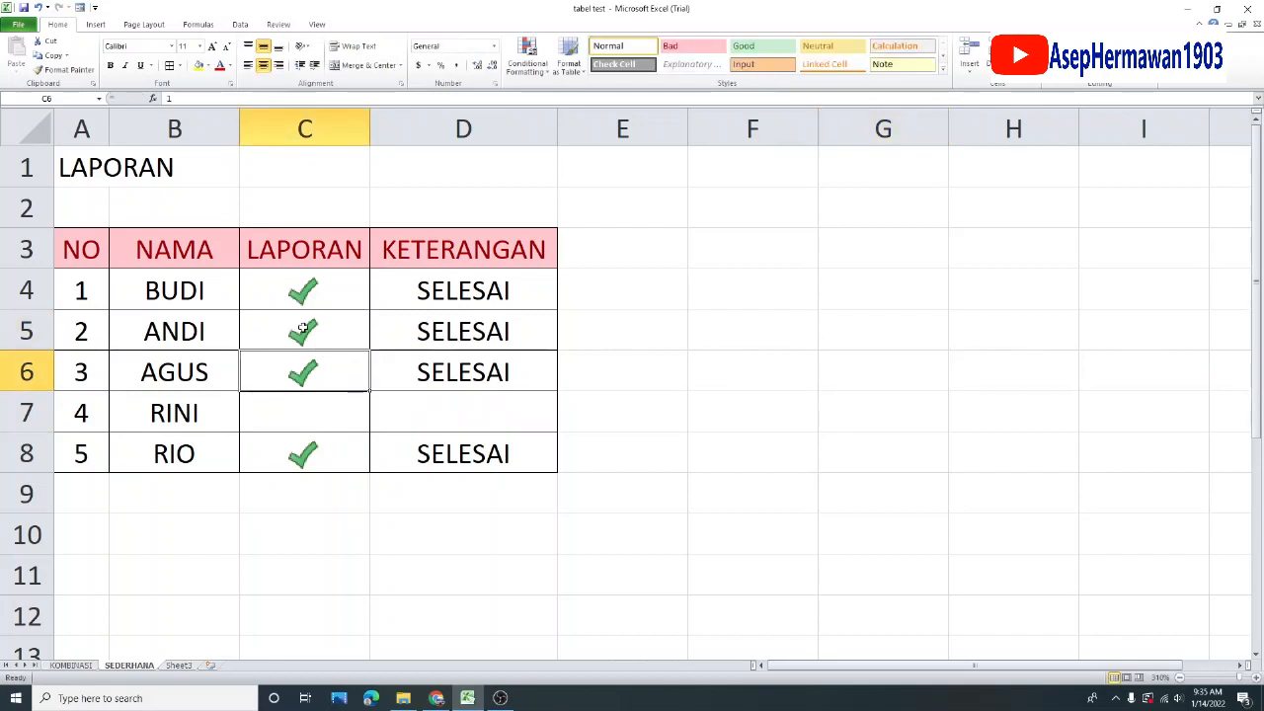
{"action": "left_click", "coordinate": [336, 422]}
{"action": "type", "text": "1"}
{"action": "key", "text": "Return"}
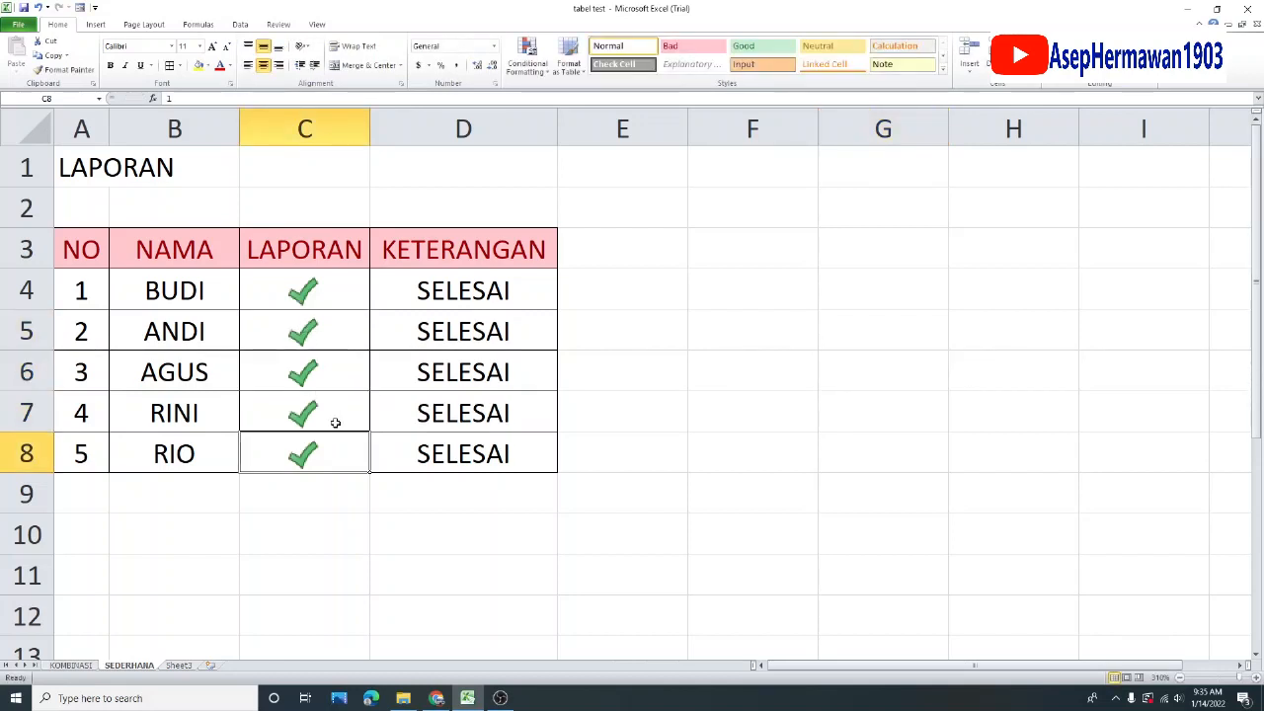
Clear the LAPORAN value in C6
{"action": "left_click", "coordinate": [345, 362]}
{"action": "key", "text": "Delete"}
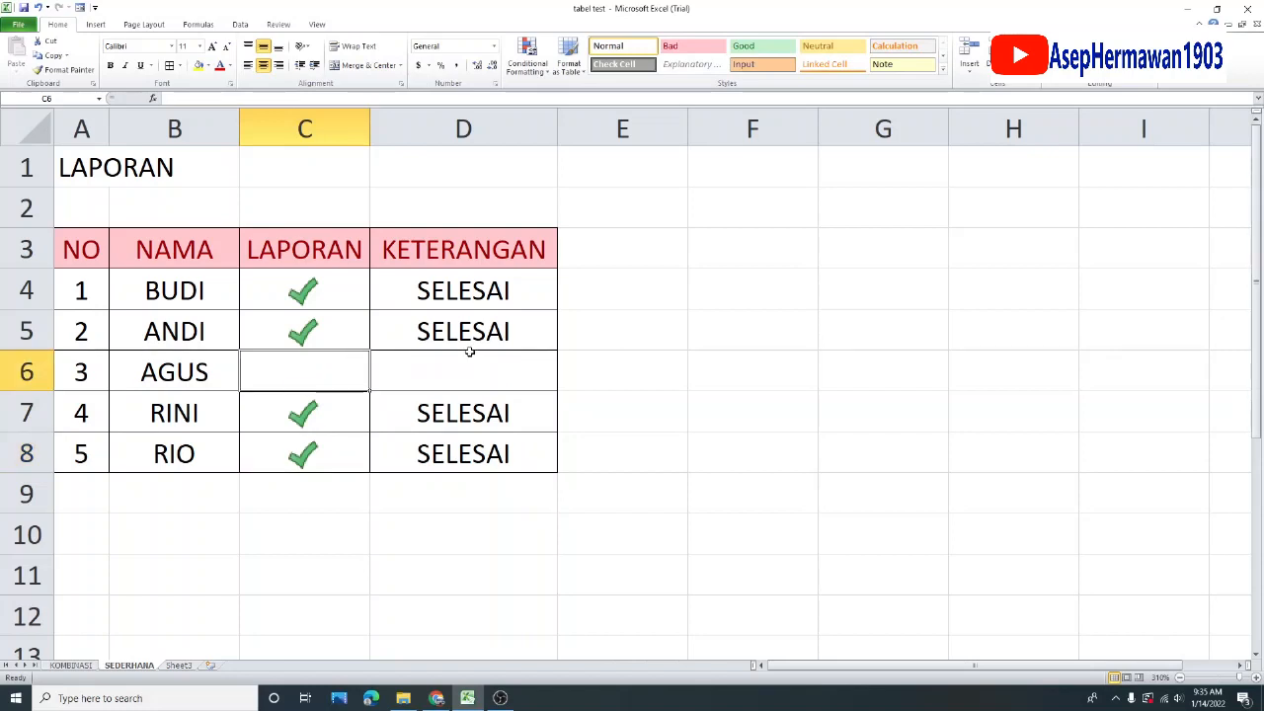
{"action": "left_click", "coordinate": [752, 336]}
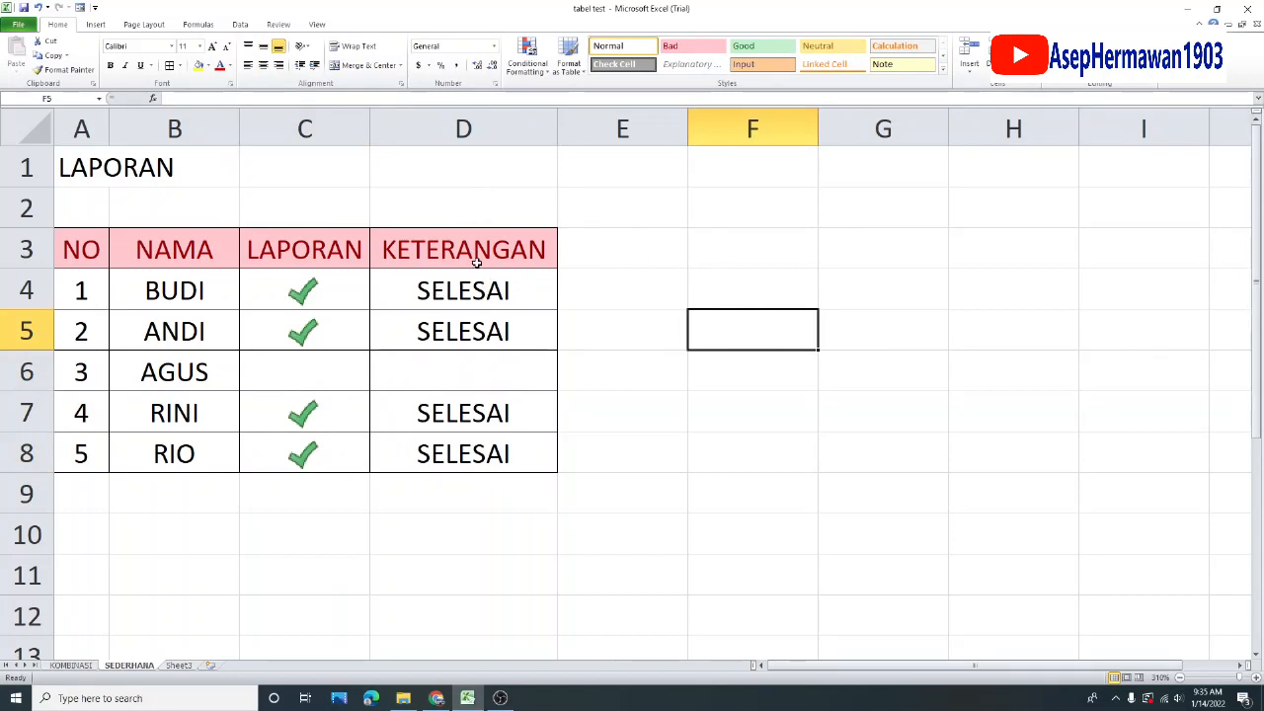
Enter the summary labels SELESAI in B10 and BELUM in B11 below the table
{"action": "left_click", "coordinate": [209, 533]}
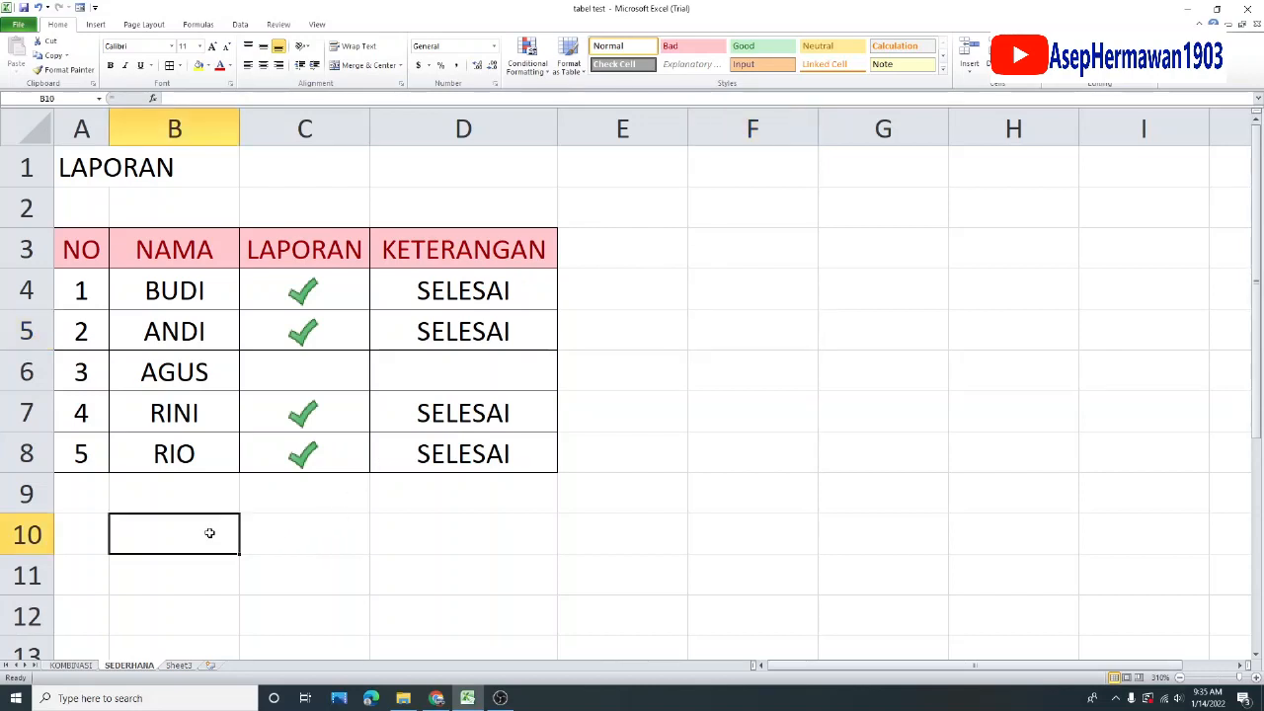
{"action": "type", "text": "SELESAI"}
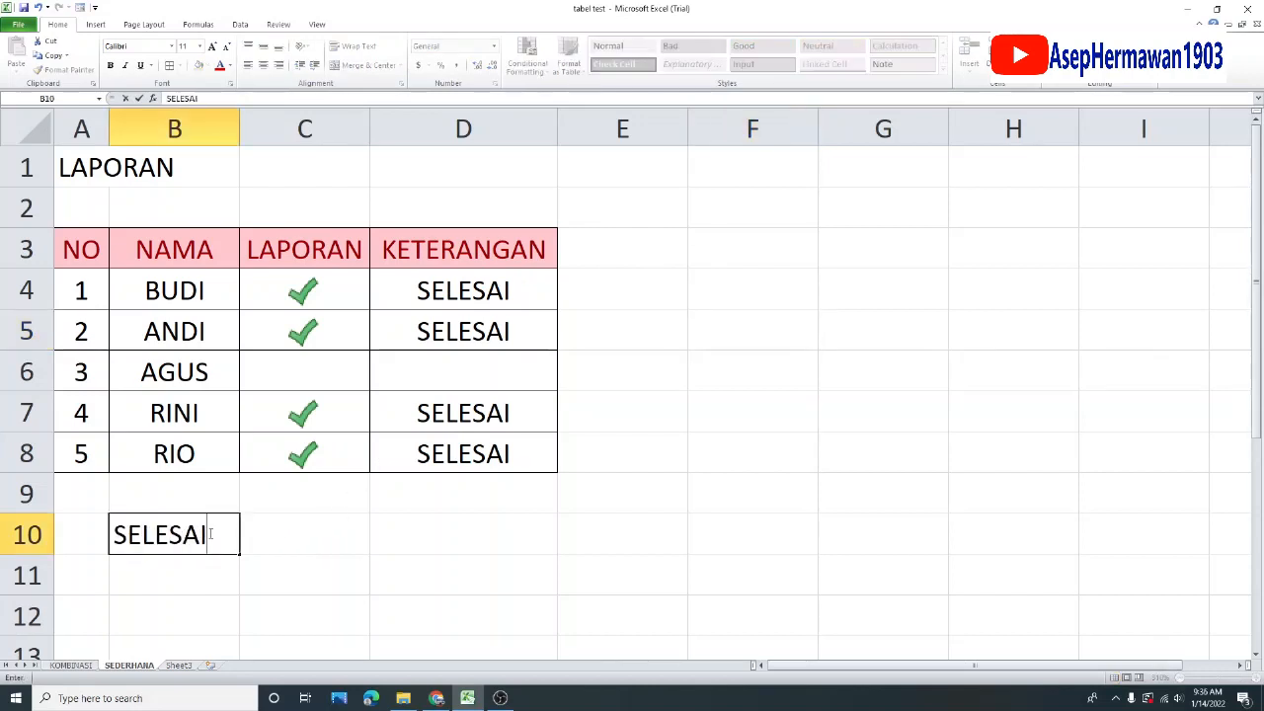
{"action": "key", "text": "Return"}
{"action": "type", "text": "BELUM"}
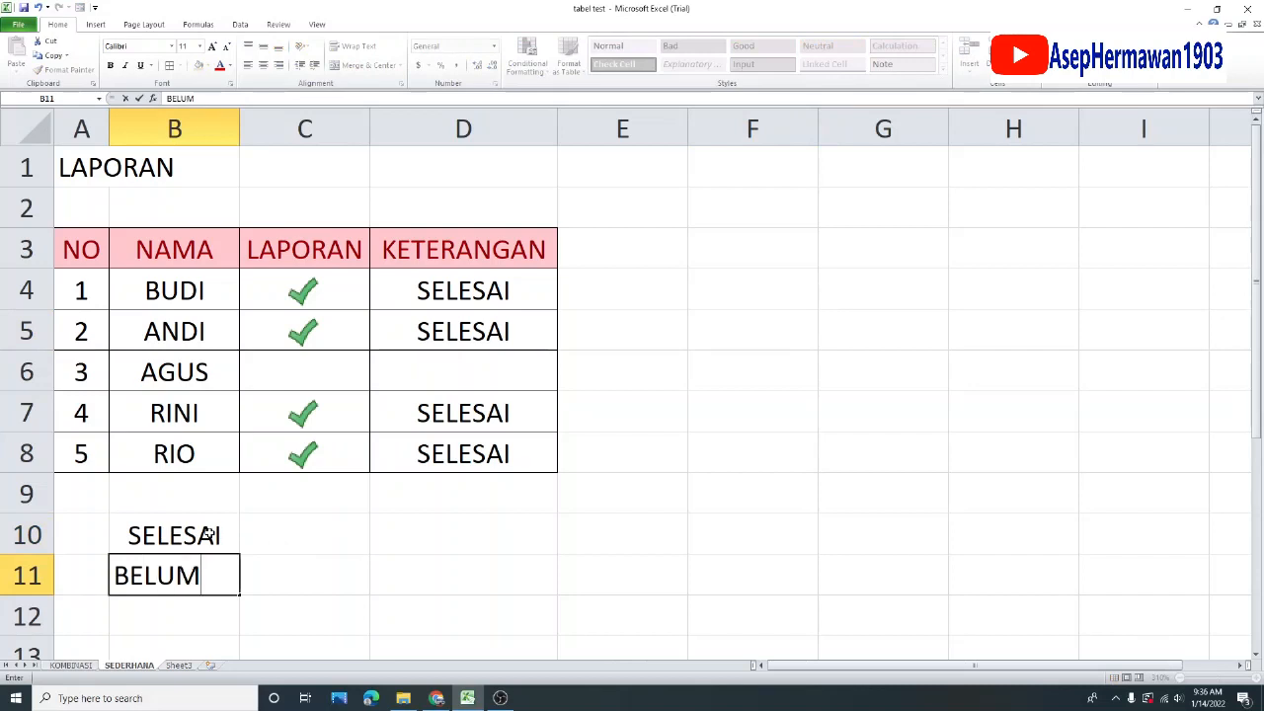
{"action": "left_click", "coordinate": [347, 538]}
{"action": "left_click", "coordinate": [431, 534]}
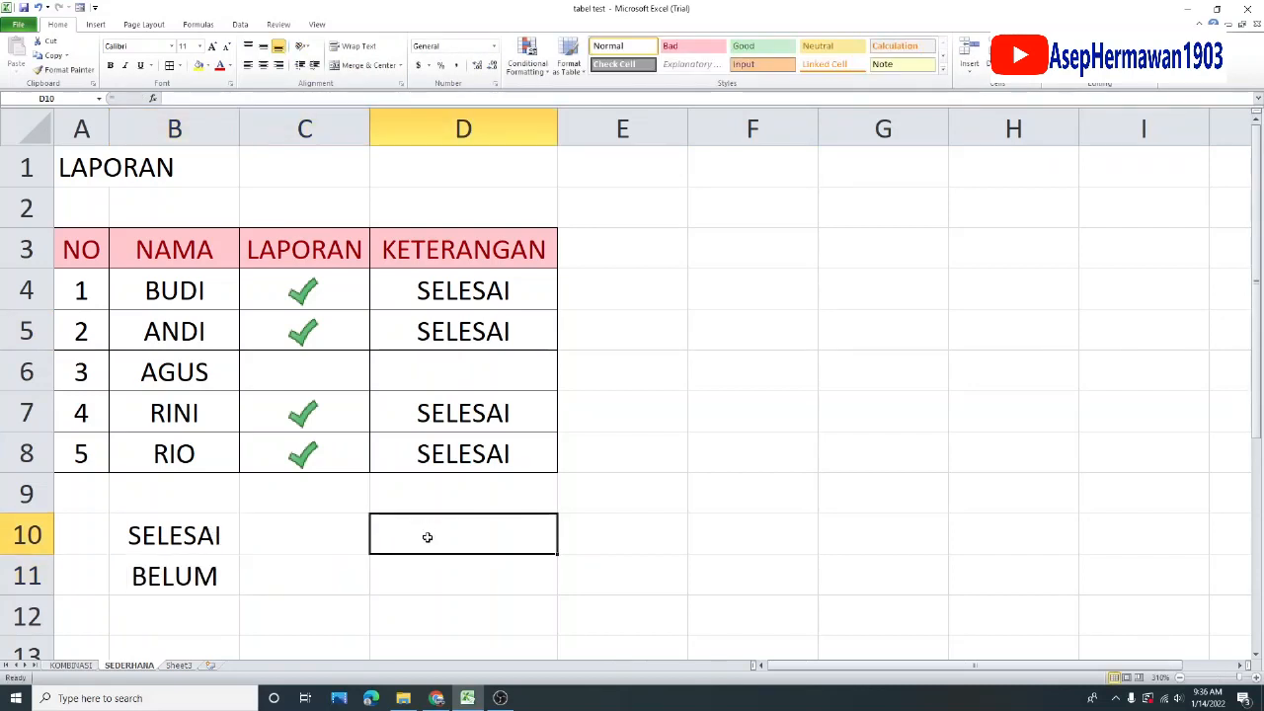
{"action": "mouse_move", "coordinate": [427, 531]}
{"action": "left_mouse_down"}
{"action": "mouse_move", "coordinate": [428, 556]}
{"action": "mouse_move", "coordinate": [443, 533]}
{"action": "left_mouse_up"}
{"action": "left_click", "coordinate": [484, 289]}
{"action": "left_click", "coordinate": [490, 330]}
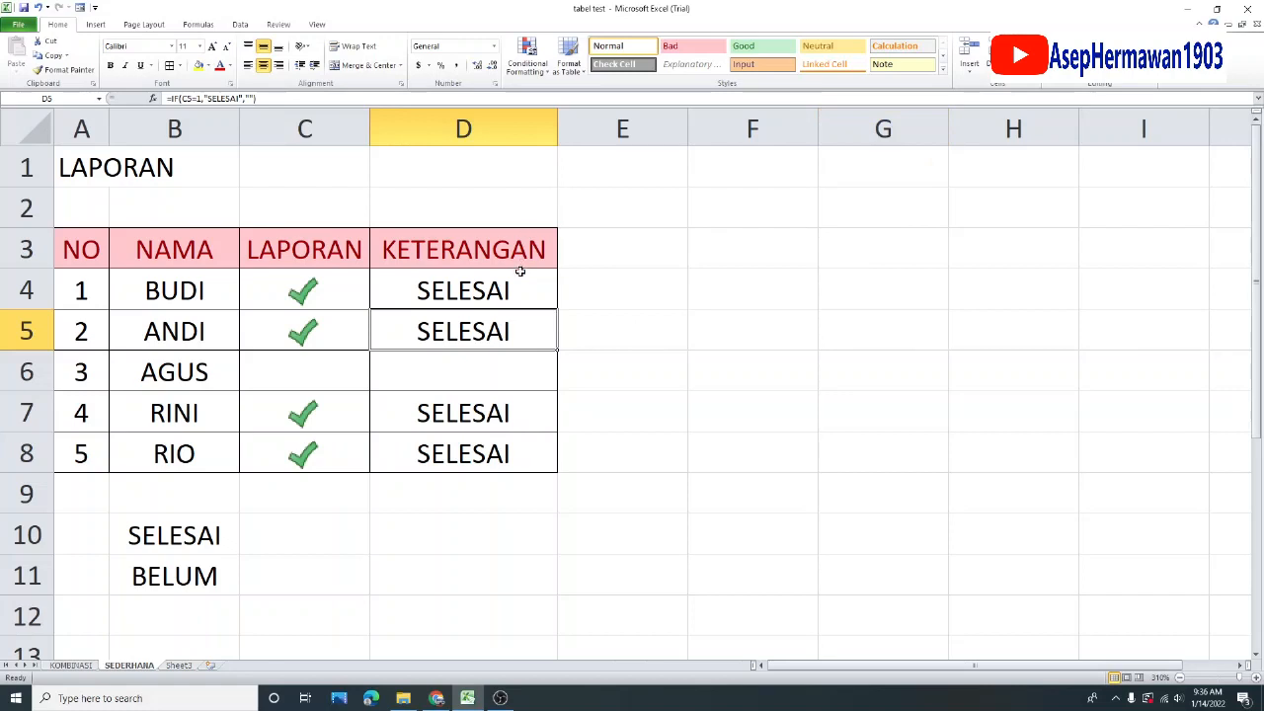
Enter the formula =COUNTIF(D4:D8,"SELESAI") in D10 to count the finished reports
{"action": "left_click", "coordinate": [477, 532]}
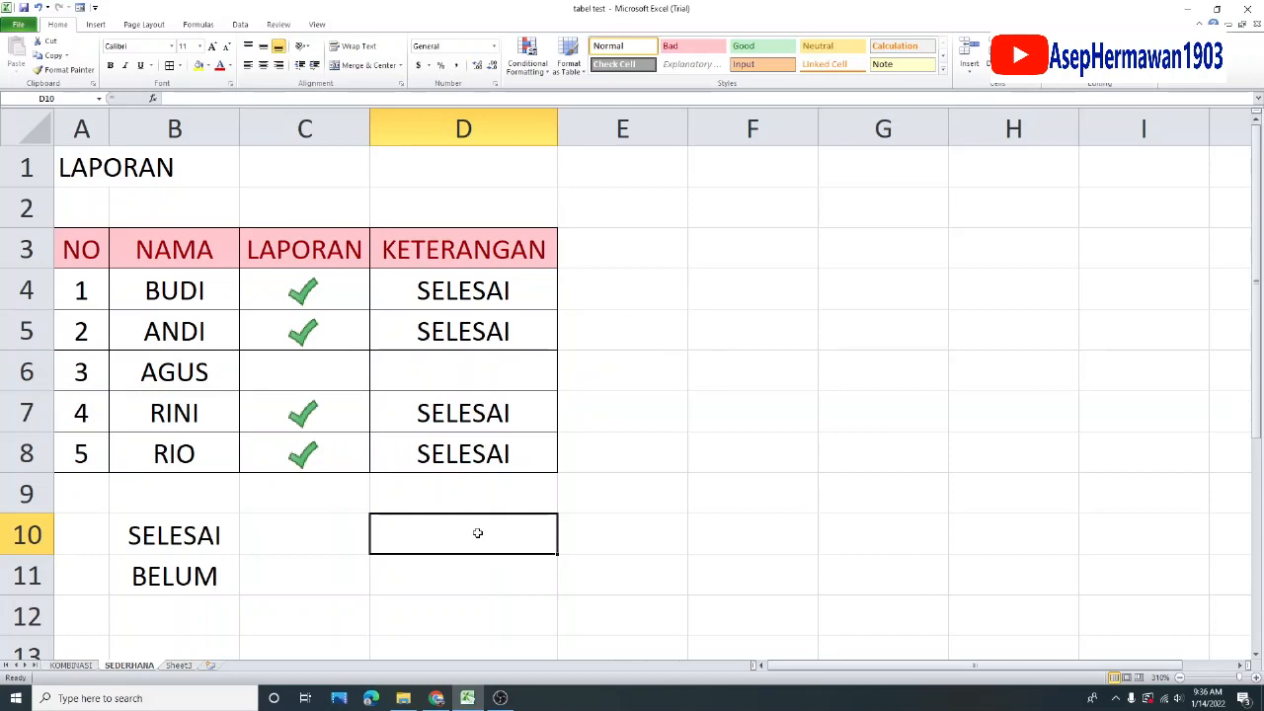
{"action": "type", "text": "="}
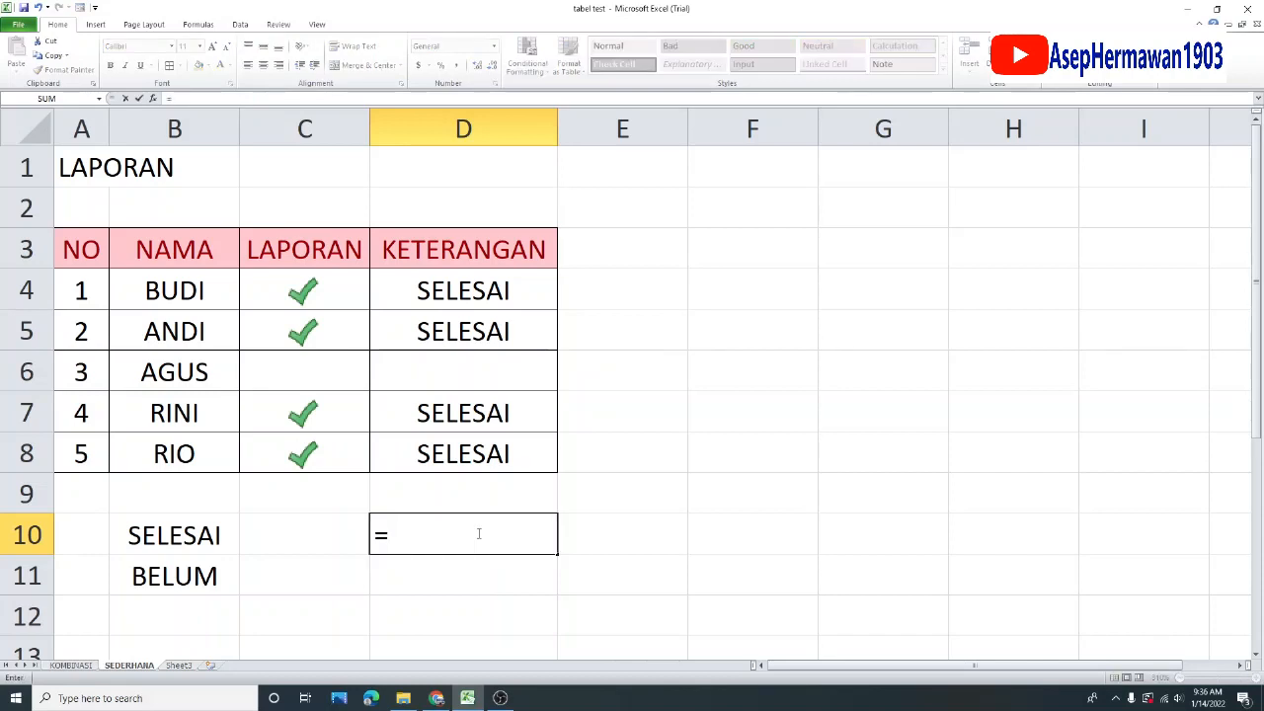
{"action": "type", "text": "COUNT"}
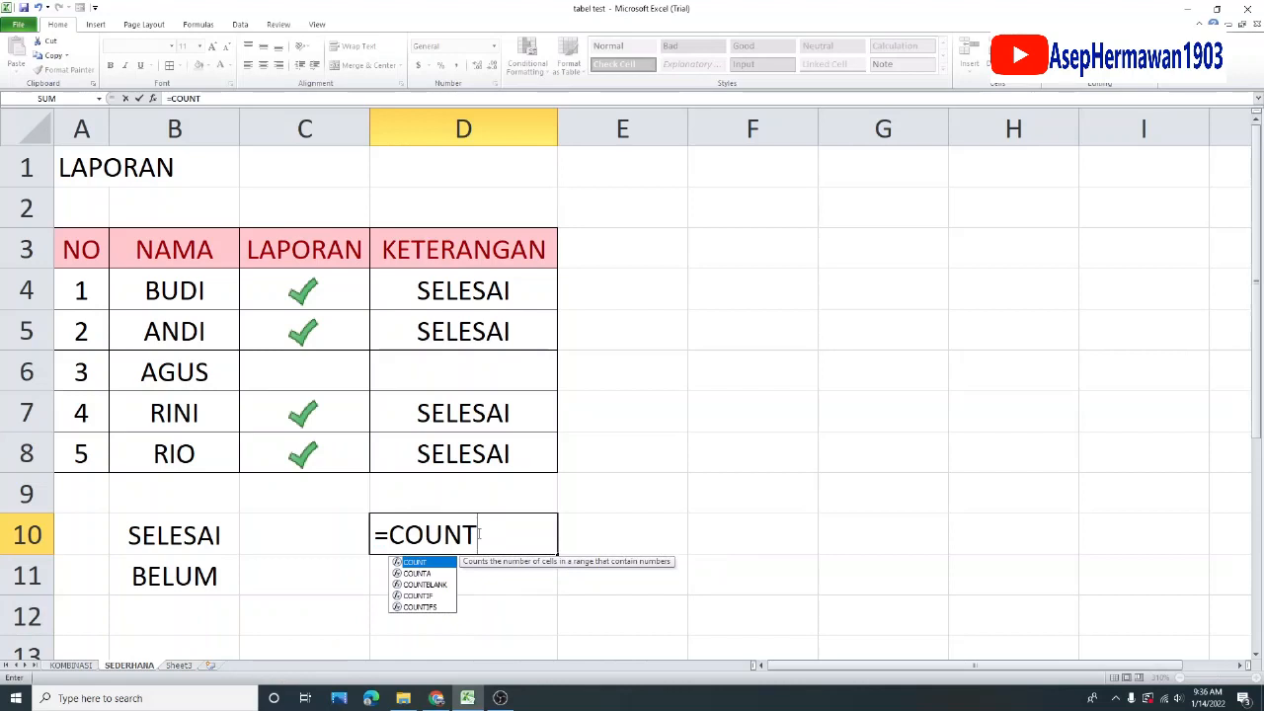
{"action": "double_click", "coordinate": [419, 596]}
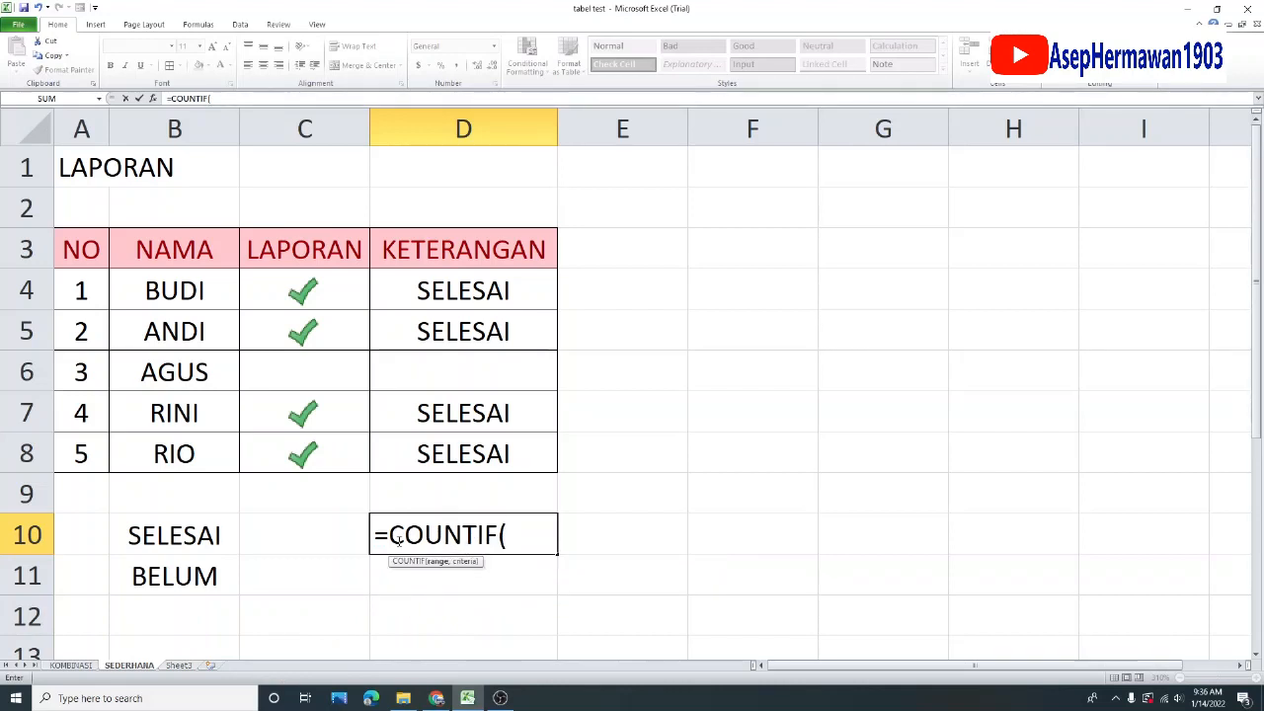
{"action": "left_click_drag", "start_coordinate": [505, 300], "coordinate": [499, 443]}
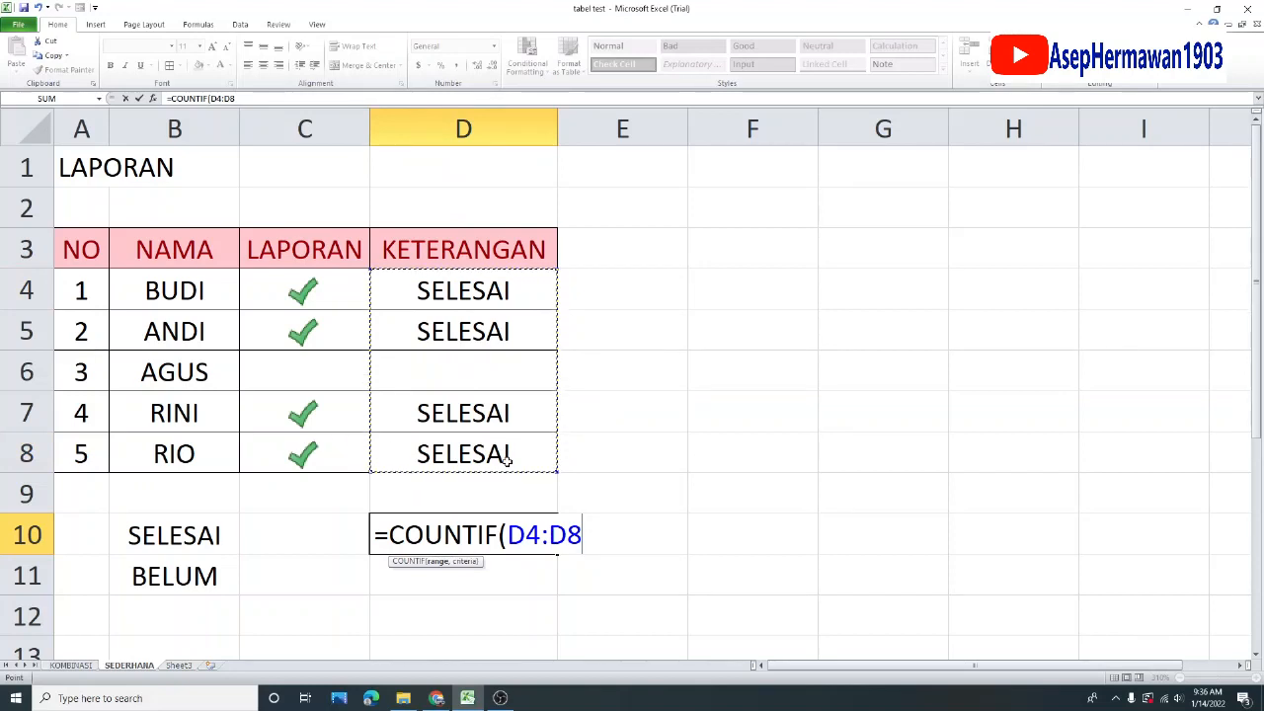
{"action": "type", "text": ","}
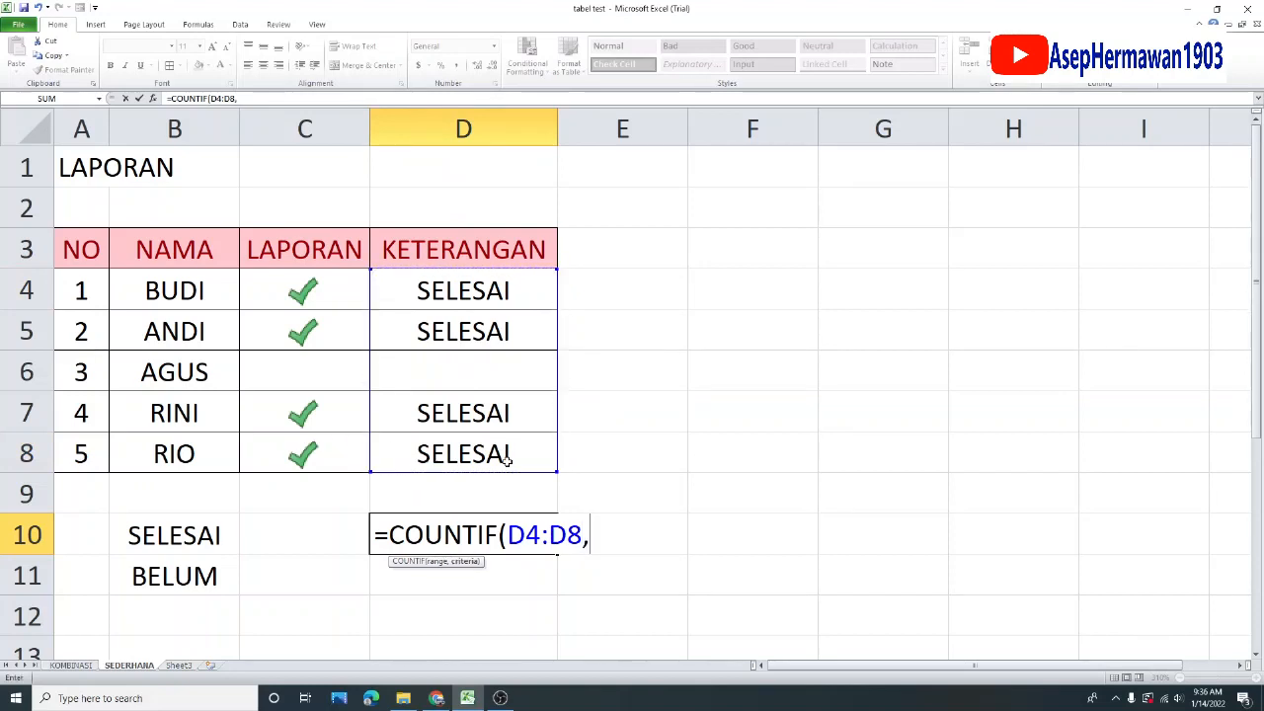
{"action": "type", "text": "\"SELES"}
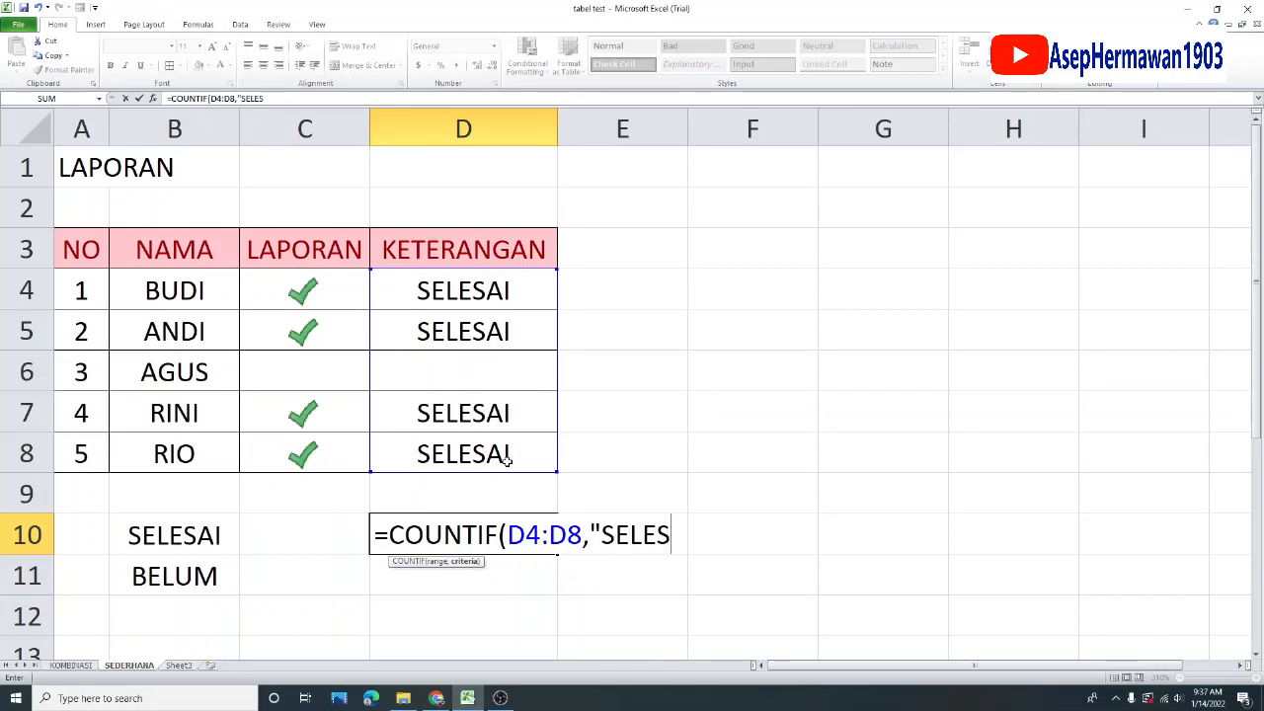
{"action": "type", "text": "AI\")"}
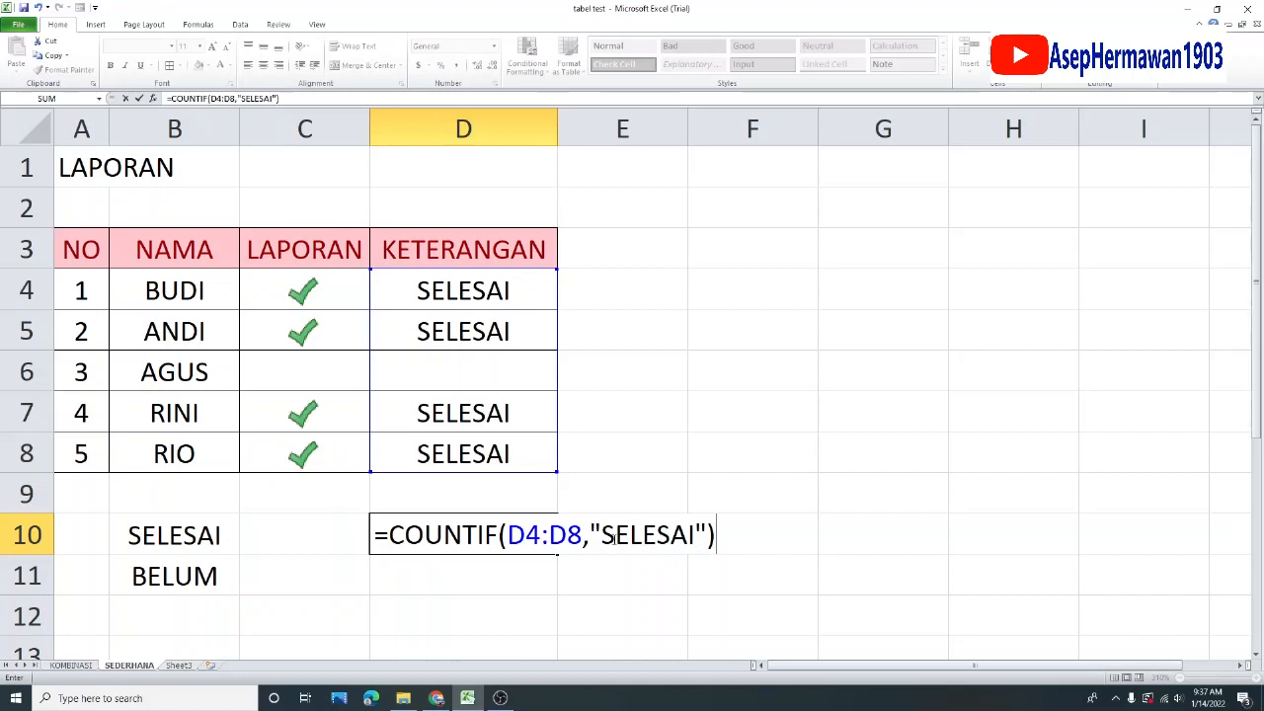
{"action": "key", "text": "Return"}
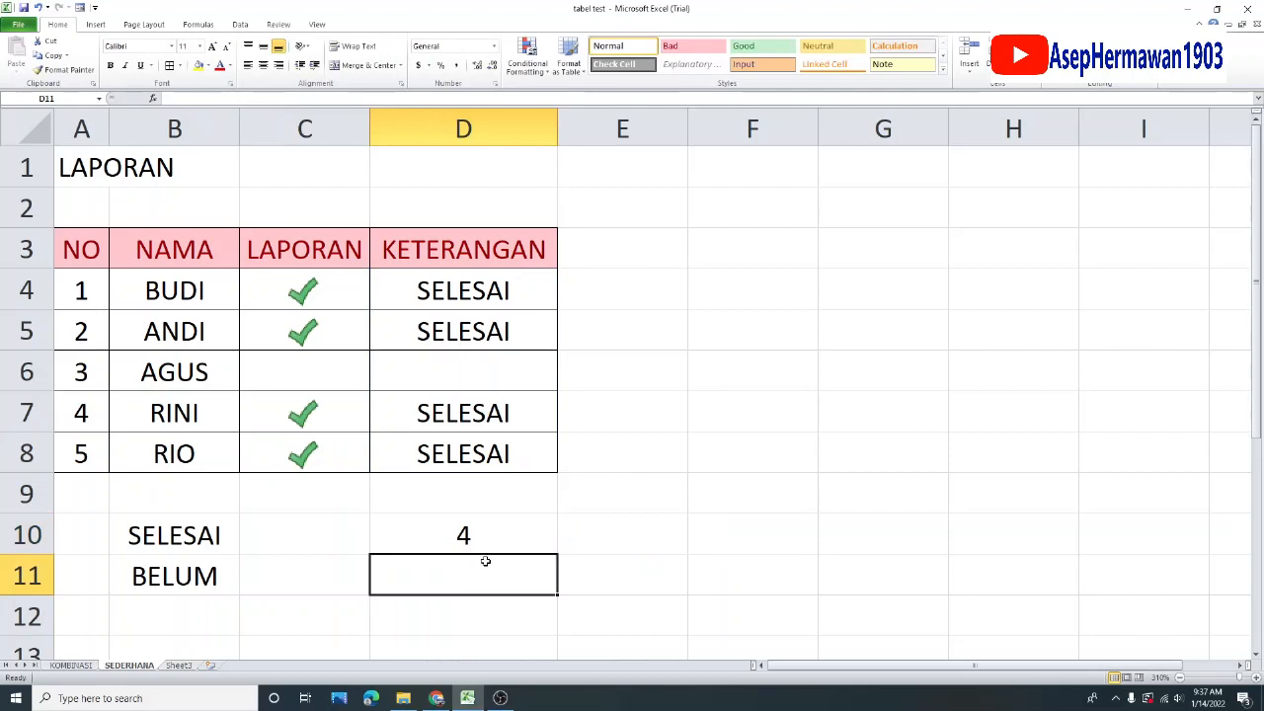
Enter the formula =COUNTIF(D4:D8,"") in D11 to count the unfinished reports
{"action": "type", "text": "=COUN"}
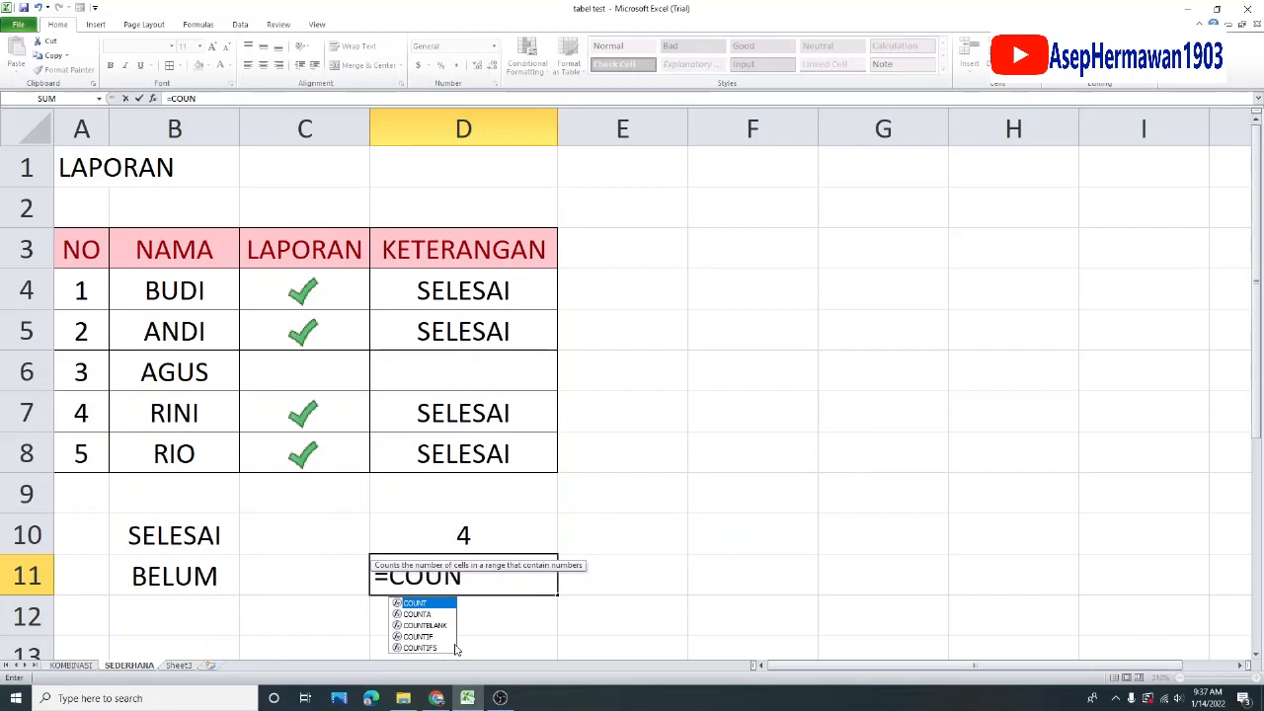
{"action": "left_click", "coordinate": [422, 637]}
{"action": "double_click", "coordinate": [423, 637]}
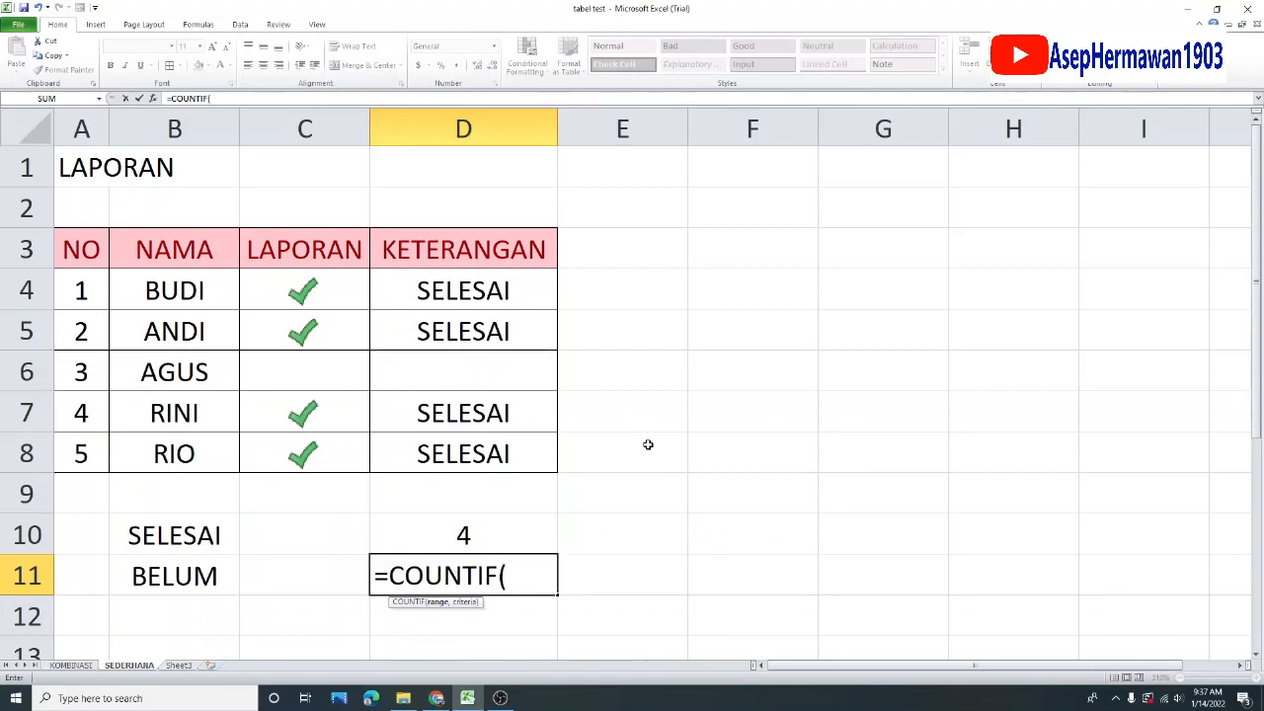
{"action": "left_click_drag", "start_coordinate": [476, 276], "coordinate": [471, 444]}
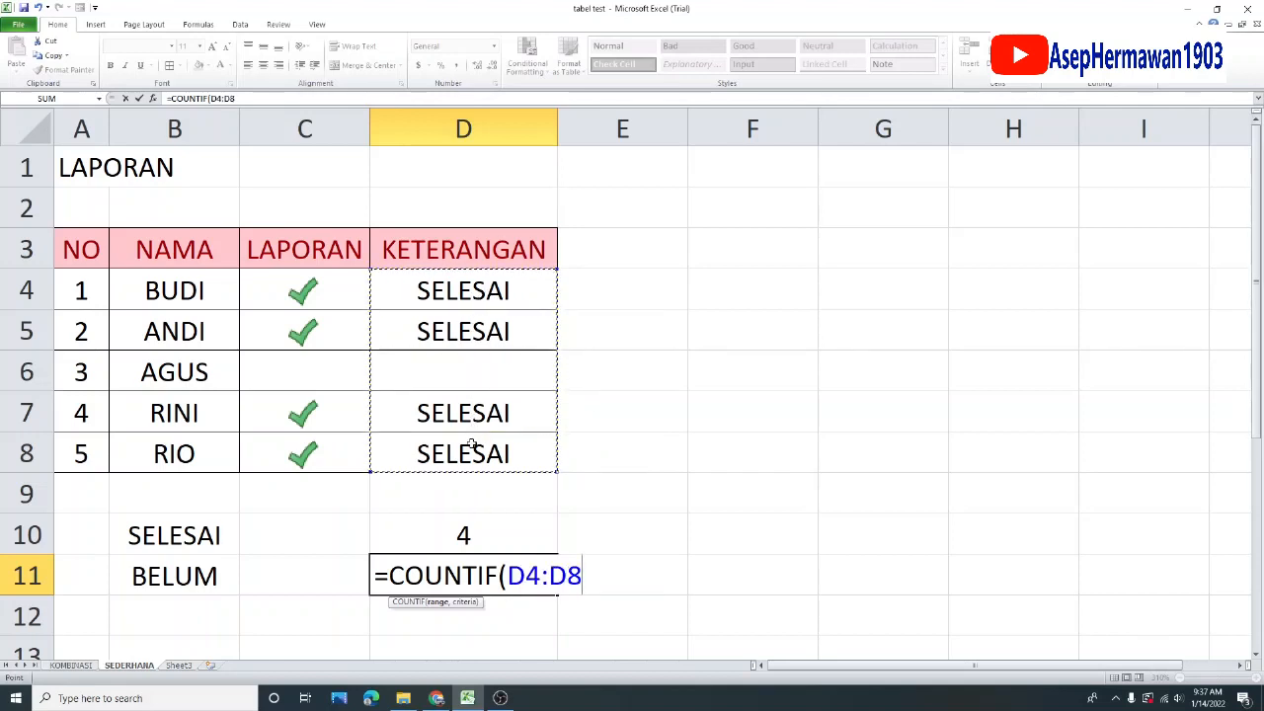
{"action": "type", "text": ",\"\")"}
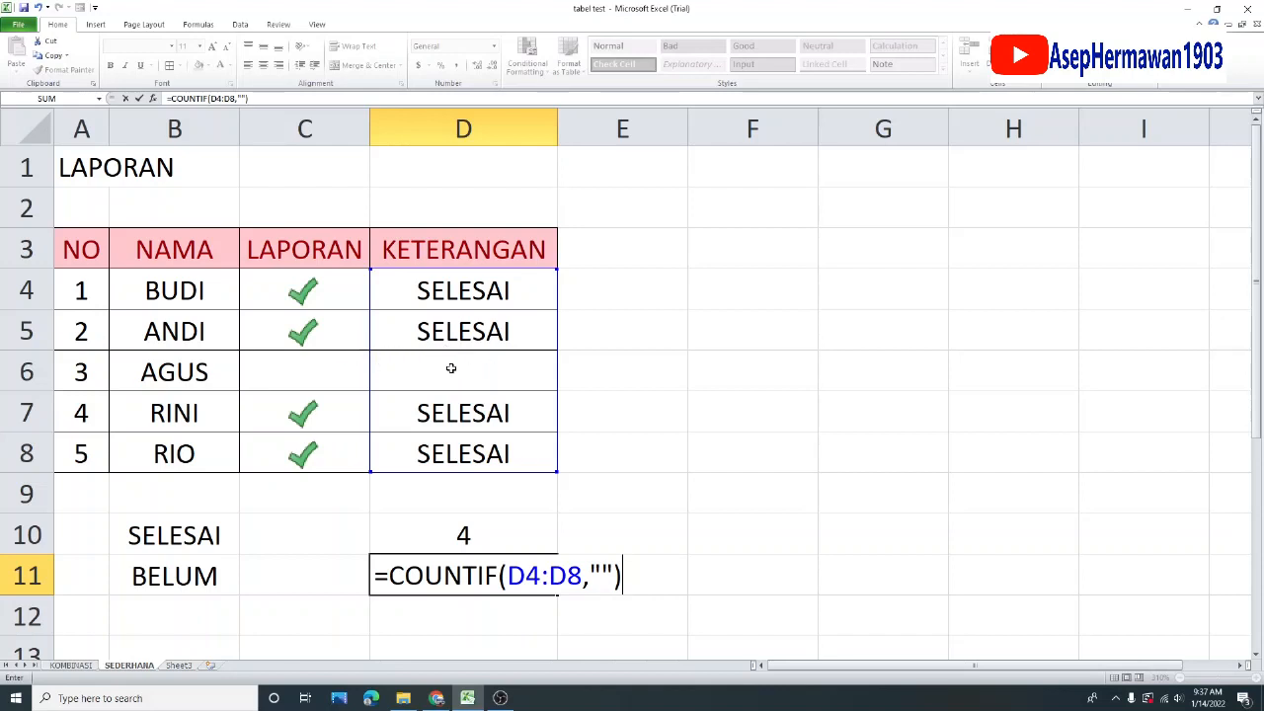
{"action": "key", "text": "Return"}
Center the two count results in D10:D11 horizontally
{"action": "left_click", "coordinate": [521, 549]}
{"action": "left_click_drag", "start_coordinate": [521, 549], "coordinate": [514, 577]}
{"action": "left_click", "coordinate": [263, 65]}
{"action": "left_click", "coordinate": [734, 435]}
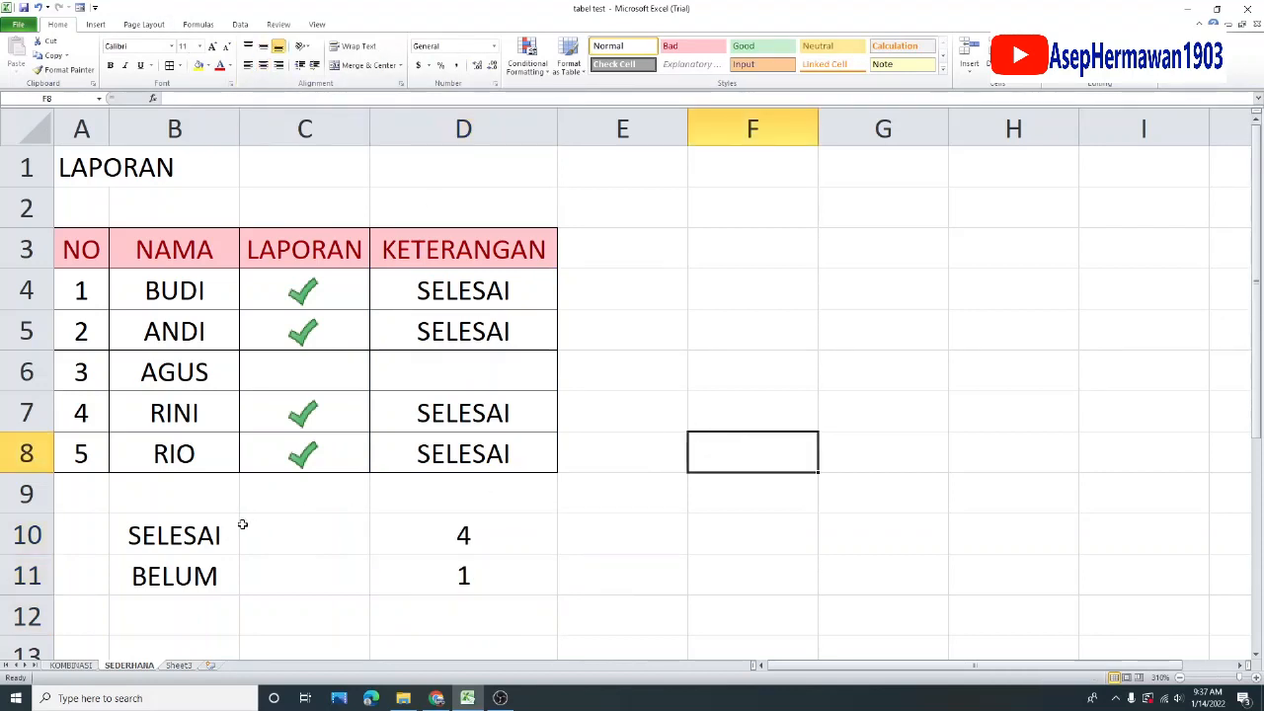
{"action": "left_click_drag", "start_coordinate": [237, 525], "coordinate": [439, 524]}
{"action": "left_click_drag", "start_coordinate": [175, 580], "coordinate": [491, 583]}
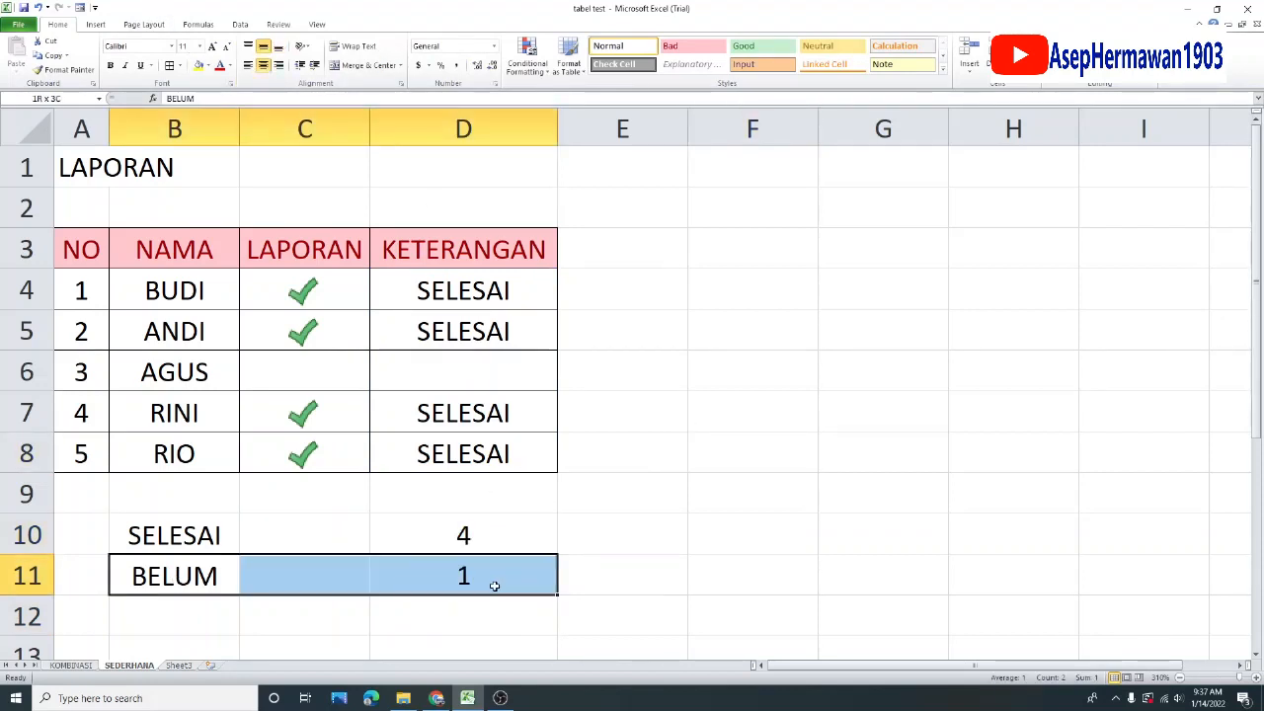
{"action": "left_click", "coordinate": [652, 482]}
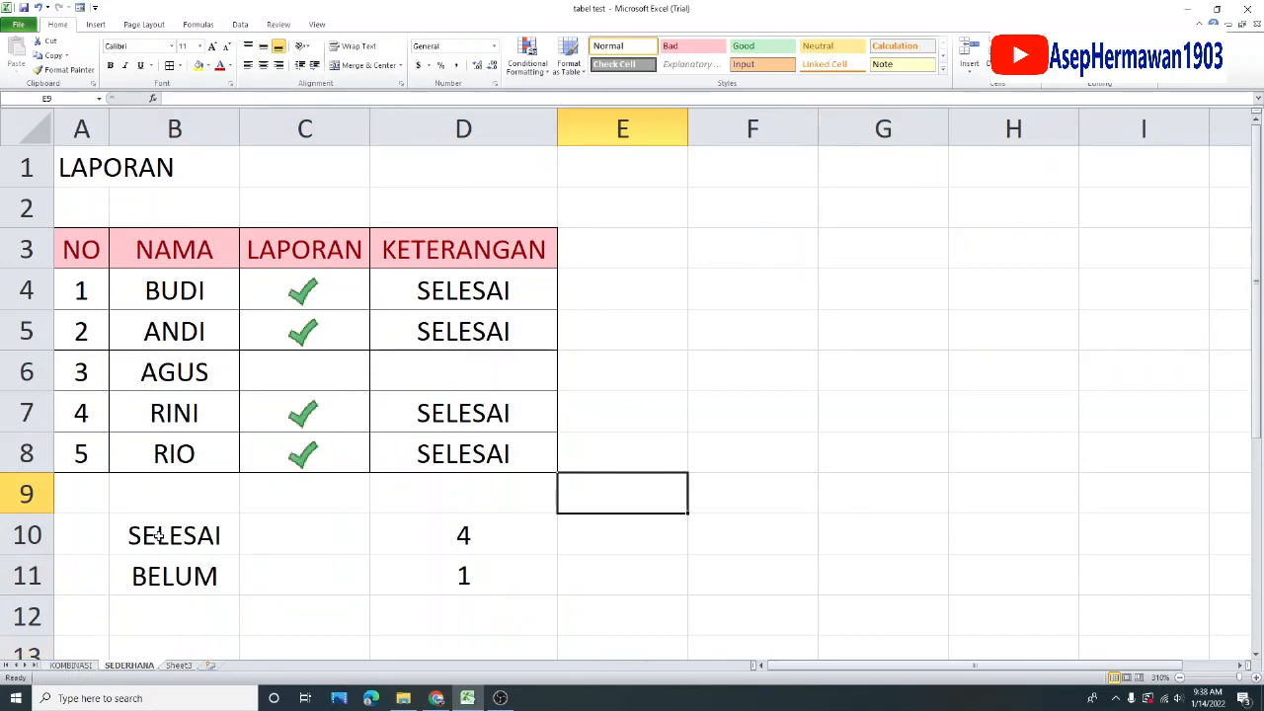
Switch to the KOMBINASI sheet and look over its BERKAS and KETERANGAN columns
{"action": "left_click", "coordinate": [89, 665]}
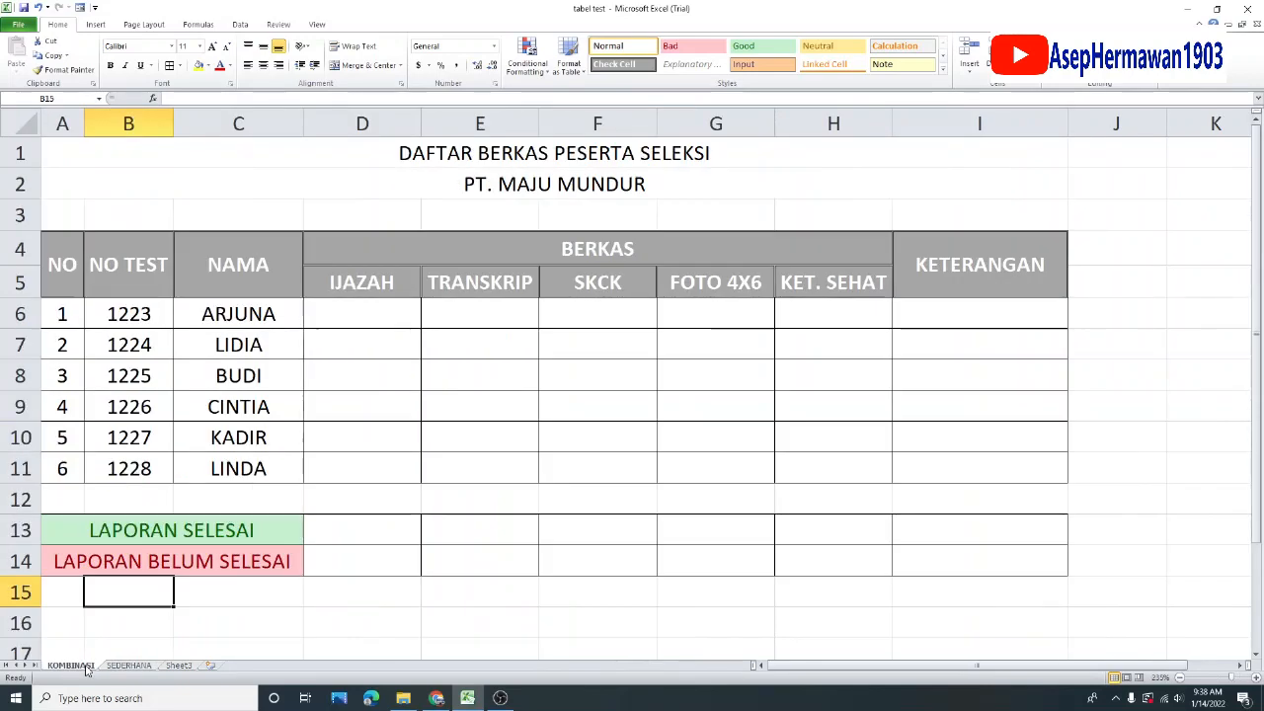
{"action": "left_click", "coordinate": [633, 411]}
{"action": "left_click", "coordinate": [542, 334]}
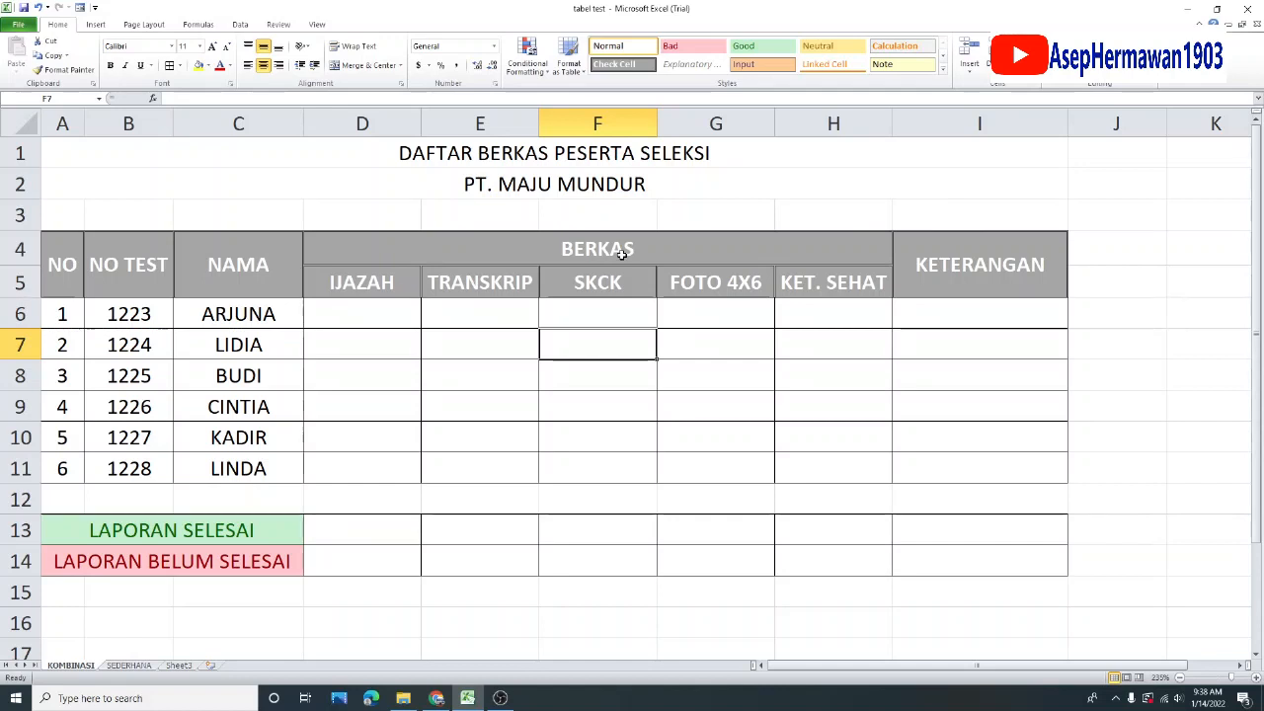
{"action": "left_click", "coordinate": [385, 308]}
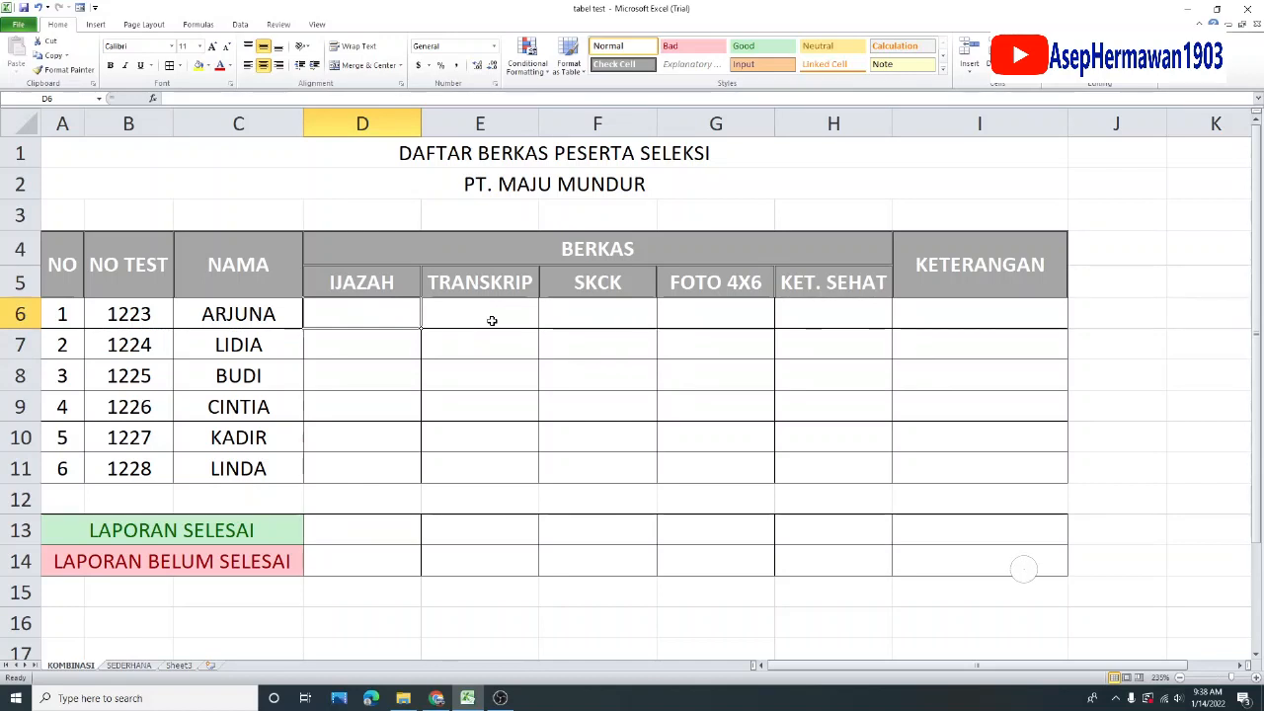
{"action": "left_click_drag", "start_coordinate": [1007, 317], "coordinate": [1007, 451]}
{"action": "left_click", "coordinate": [998, 318]}
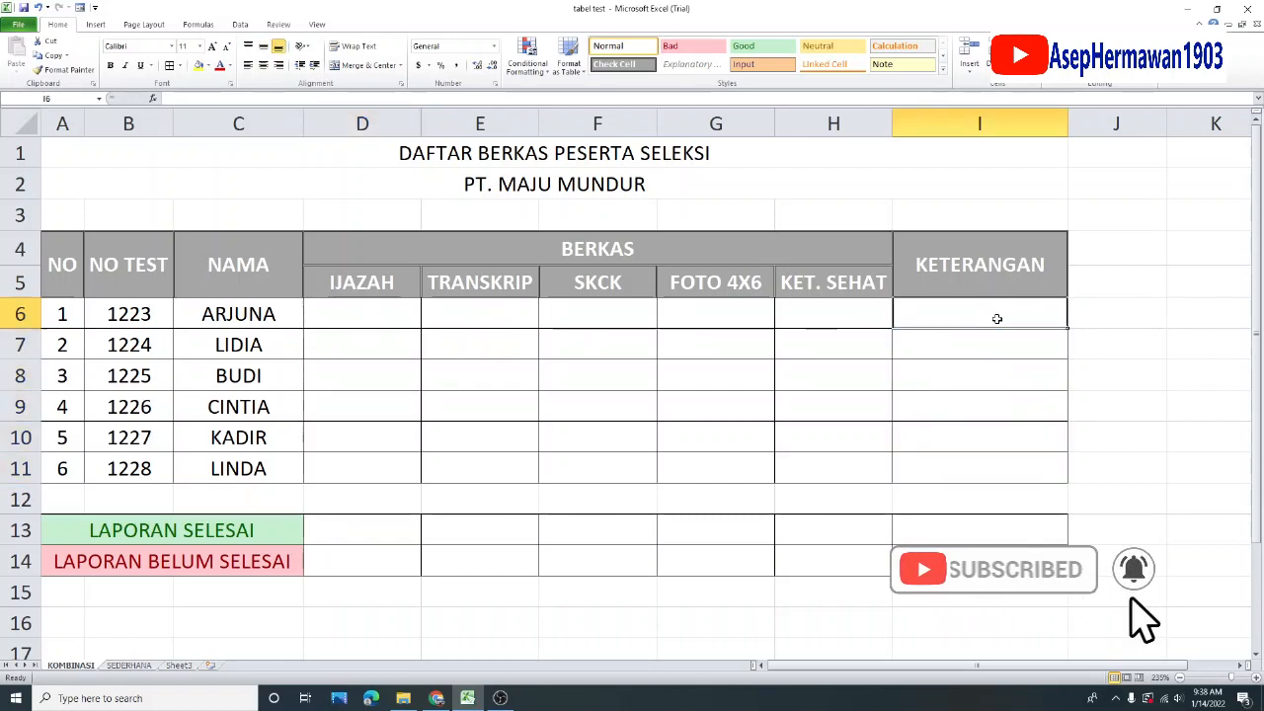
{"action": "left_click", "coordinate": [736, 325]}
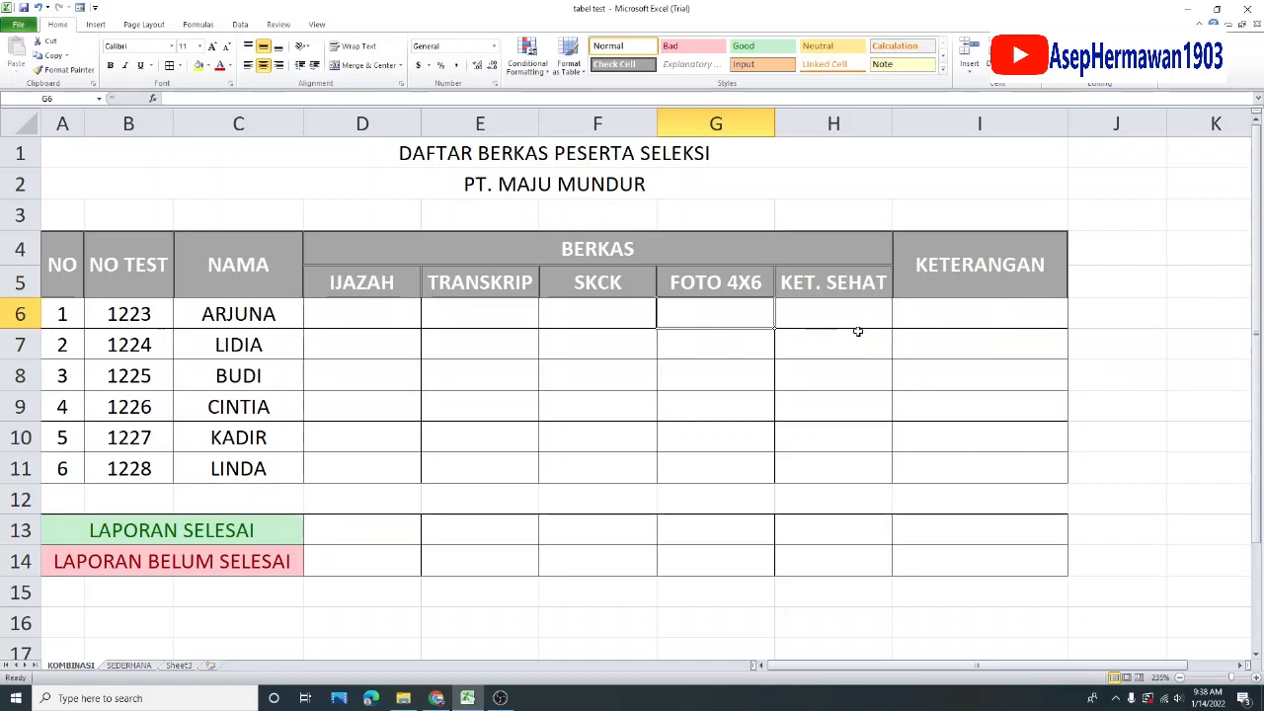
Apply the uncircled check, exclamation mark and cross icon set as conditional formatting to the BERKAS cells D6:H11
{"action": "left_click", "coordinate": [345, 309]}
{"action": "left_click_drag", "start_coordinate": [402, 313], "coordinate": [824, 463]}
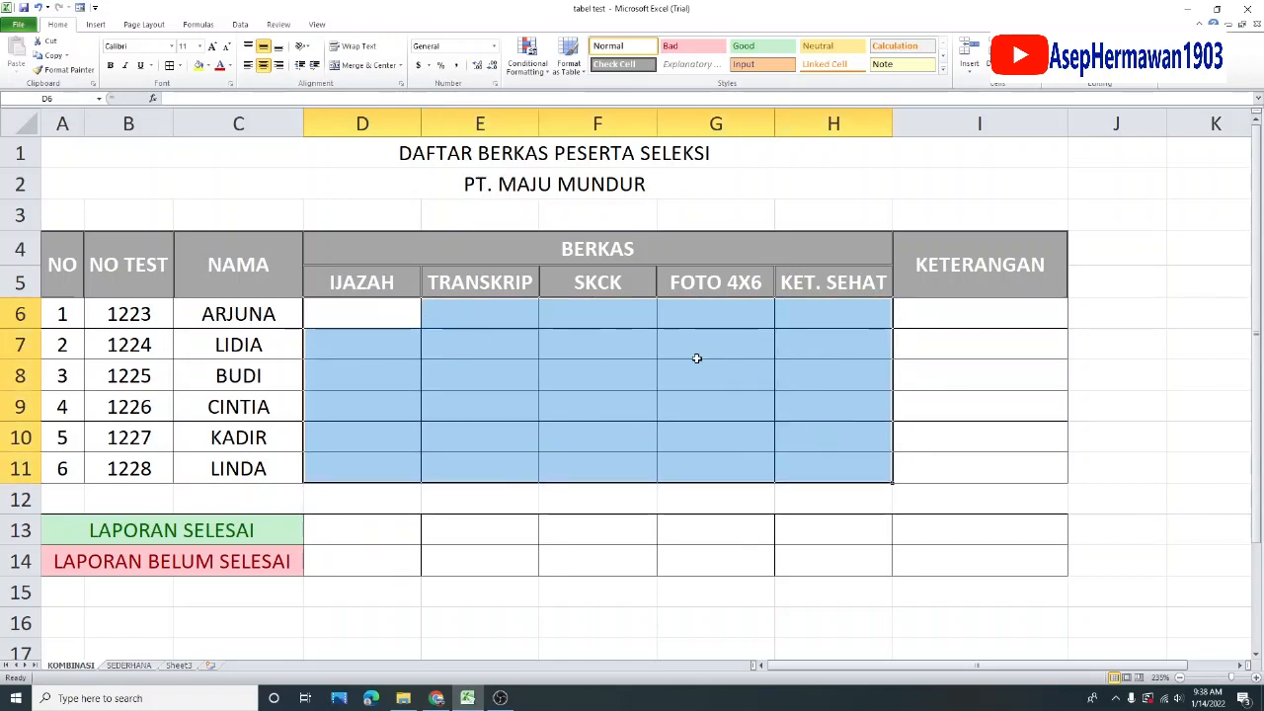
{"action": "left_click", "coordinate": [540, 73]}
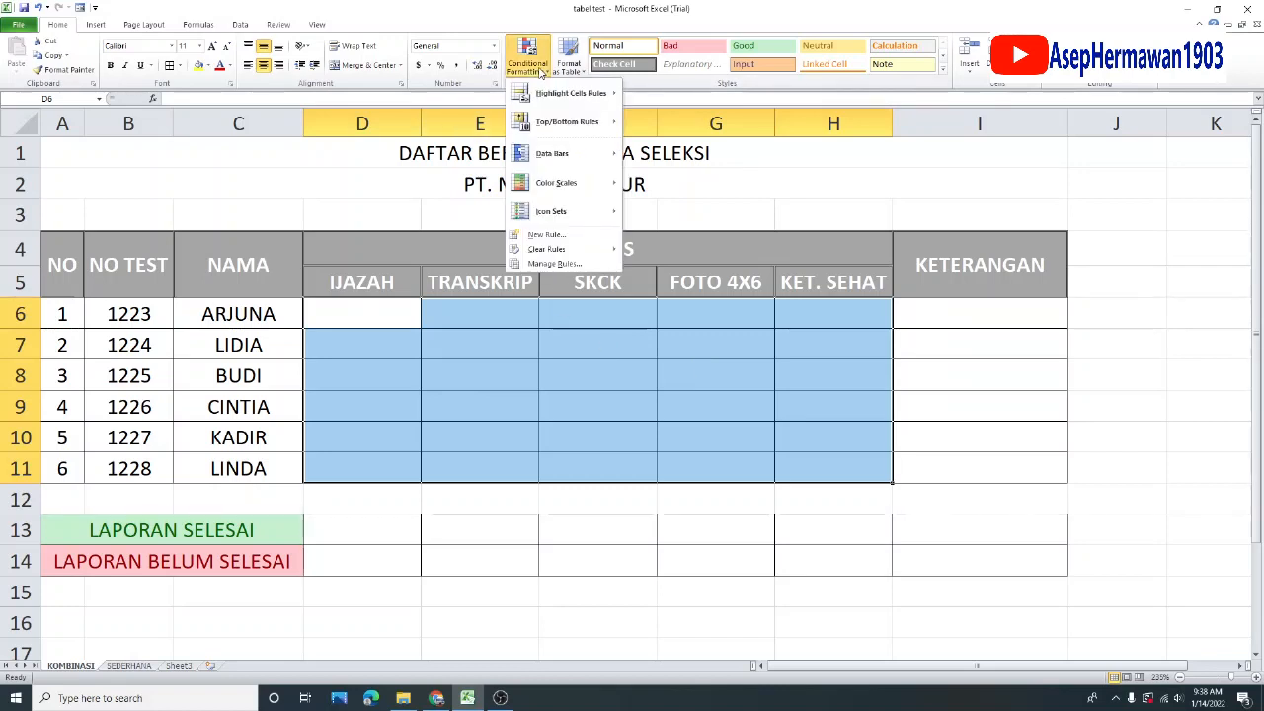
{"action": "mouse_move", "coordinate": [551, 211]}
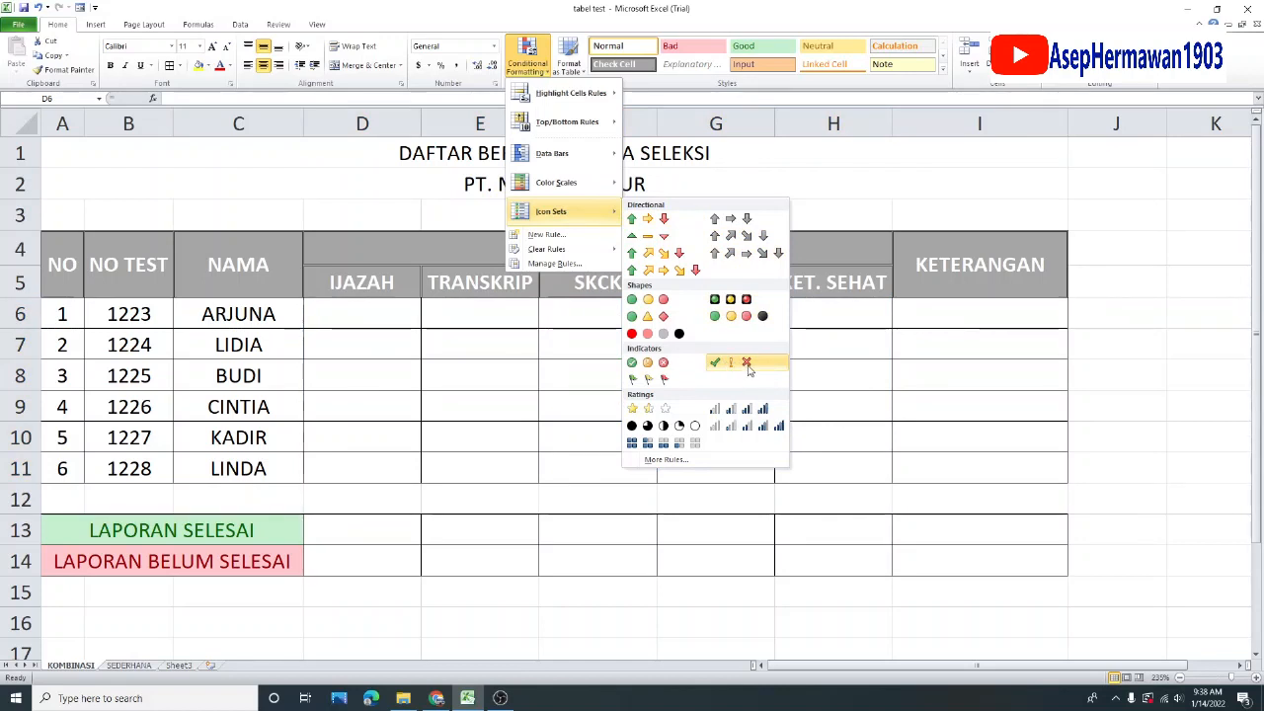
{"action": "left_click", "coordinate": [747, 368]}
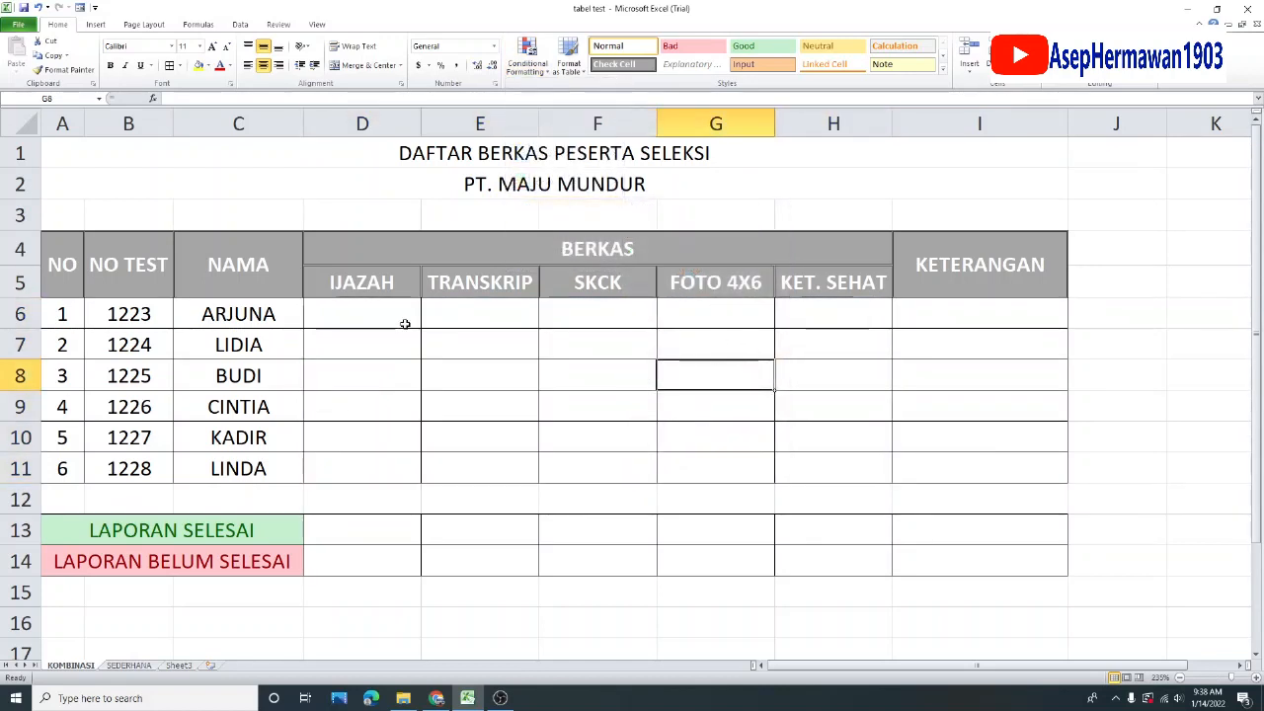
Edit the icon set rule on D6:H11 to show only the icons without the cell values
{"action": "left_click_drag", "start_coordinate": [371, 299], "coordinate": [822, 463]}
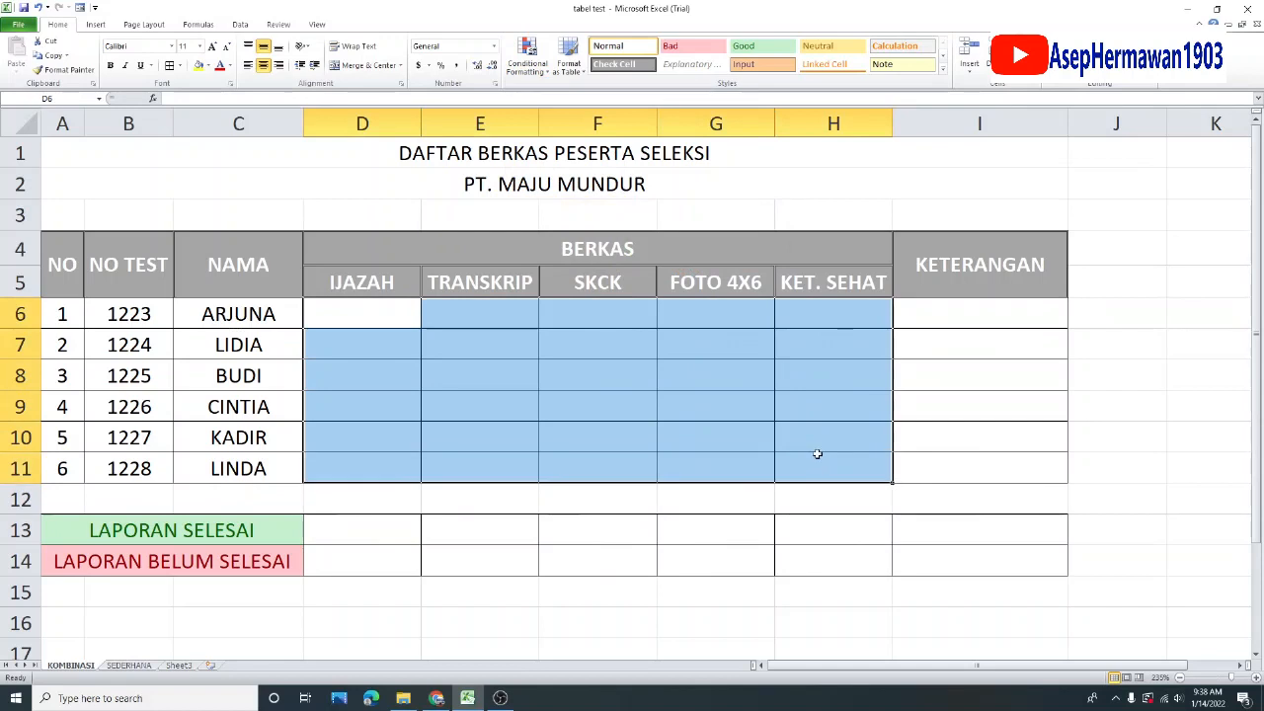
{"action": "left_click", "coordinate": [527, 59]}
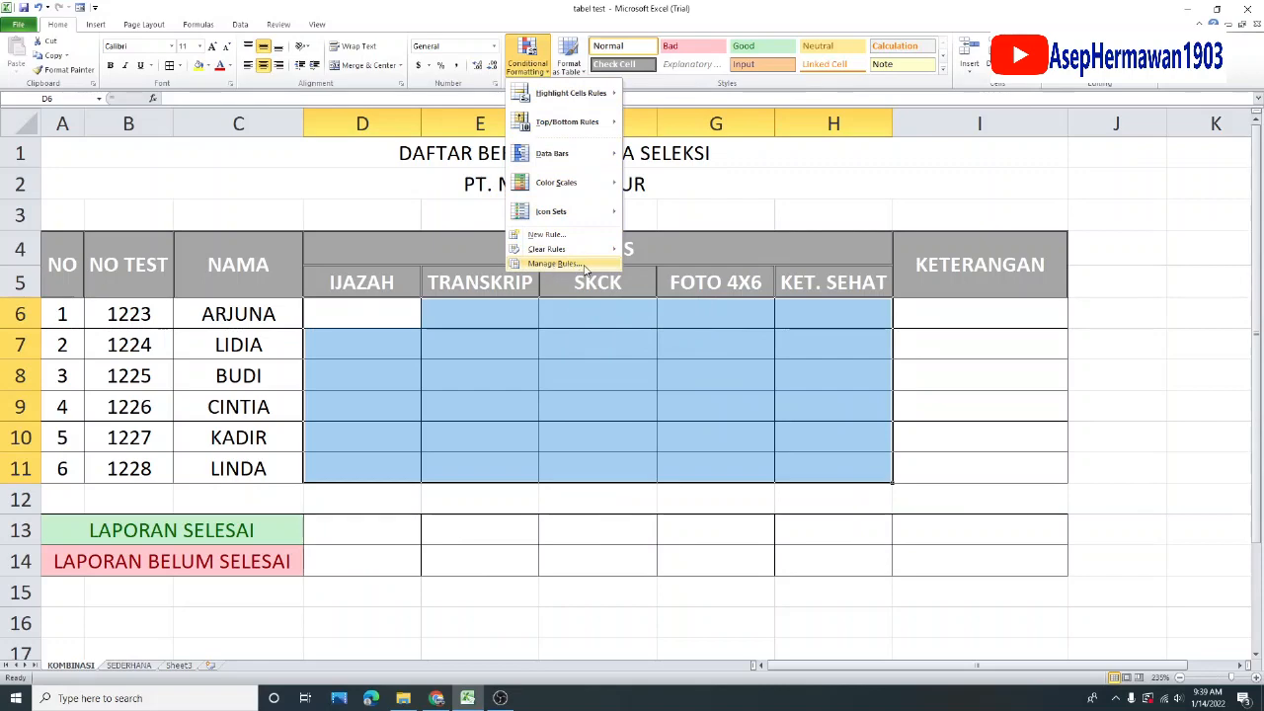
{"action": "left_click", "coordinate": [584, 264]}
{"action": "left_click", "coordinate": [454, 219]}
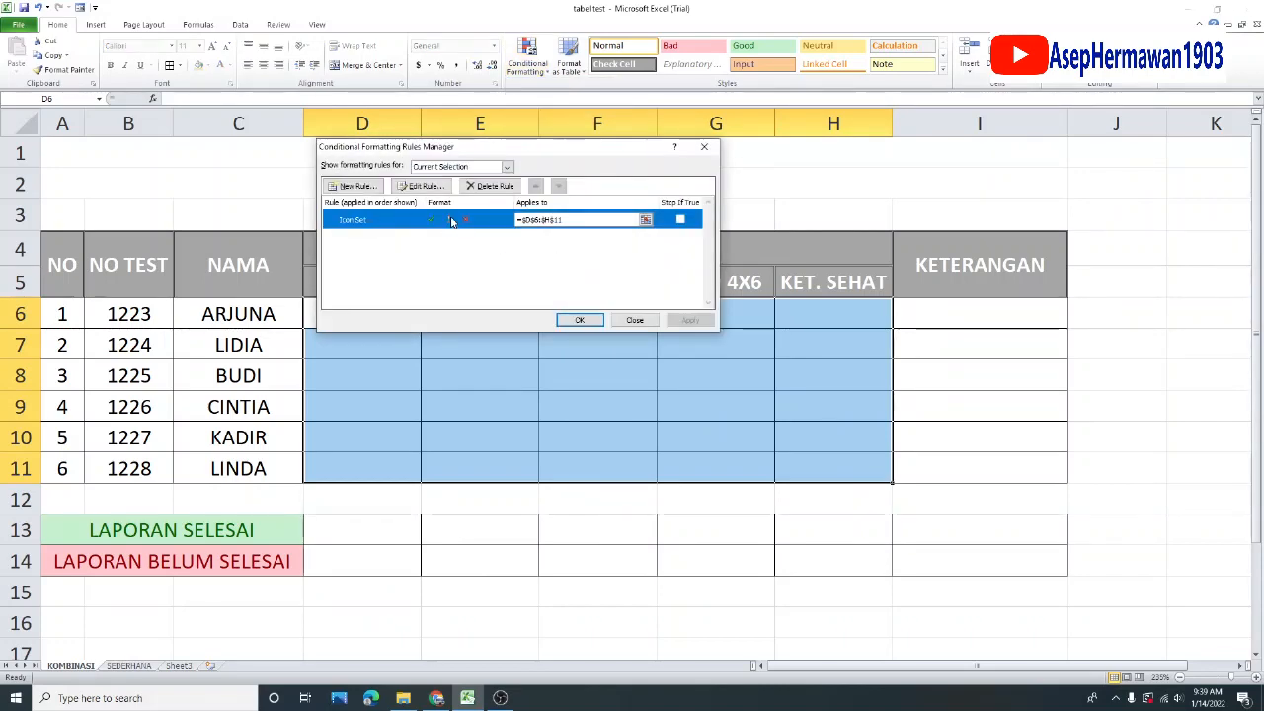
{"action": "left_click", "coordinate": [427, 187]}
{"action": "left_click", "coordinate": [506, 259]}
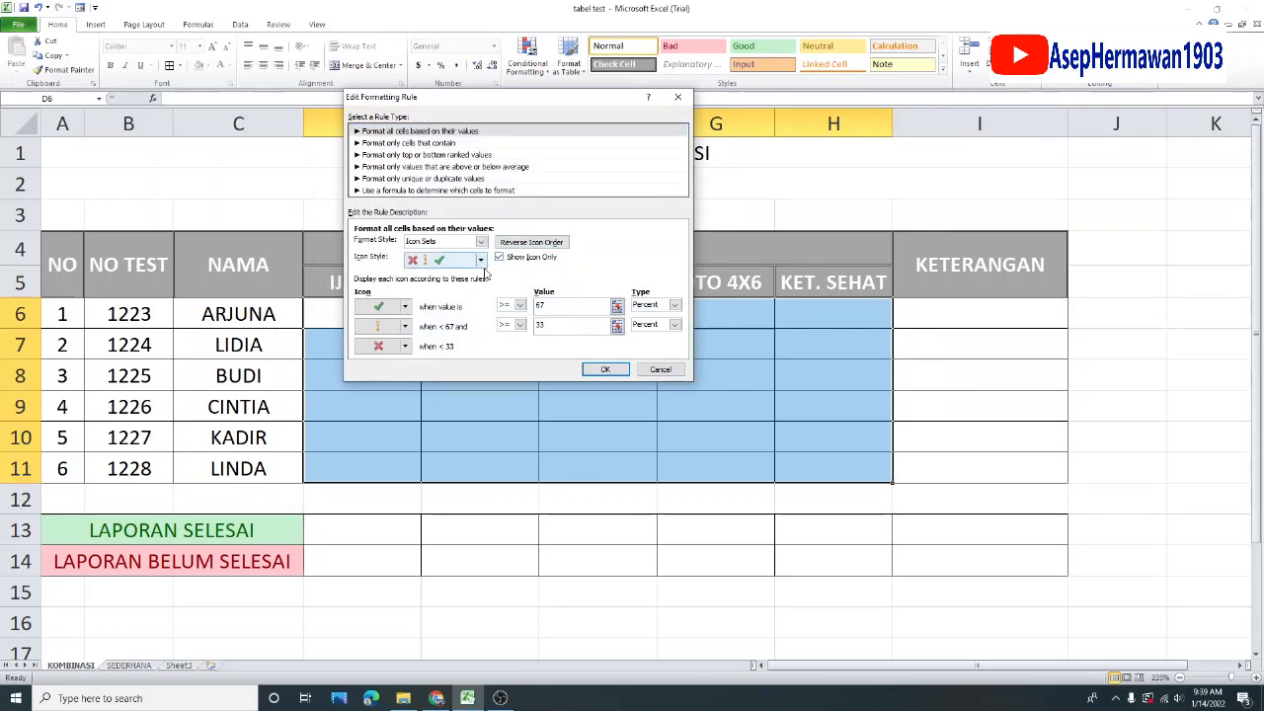
{"action": "left_click", "coordinate": [605, 372]}
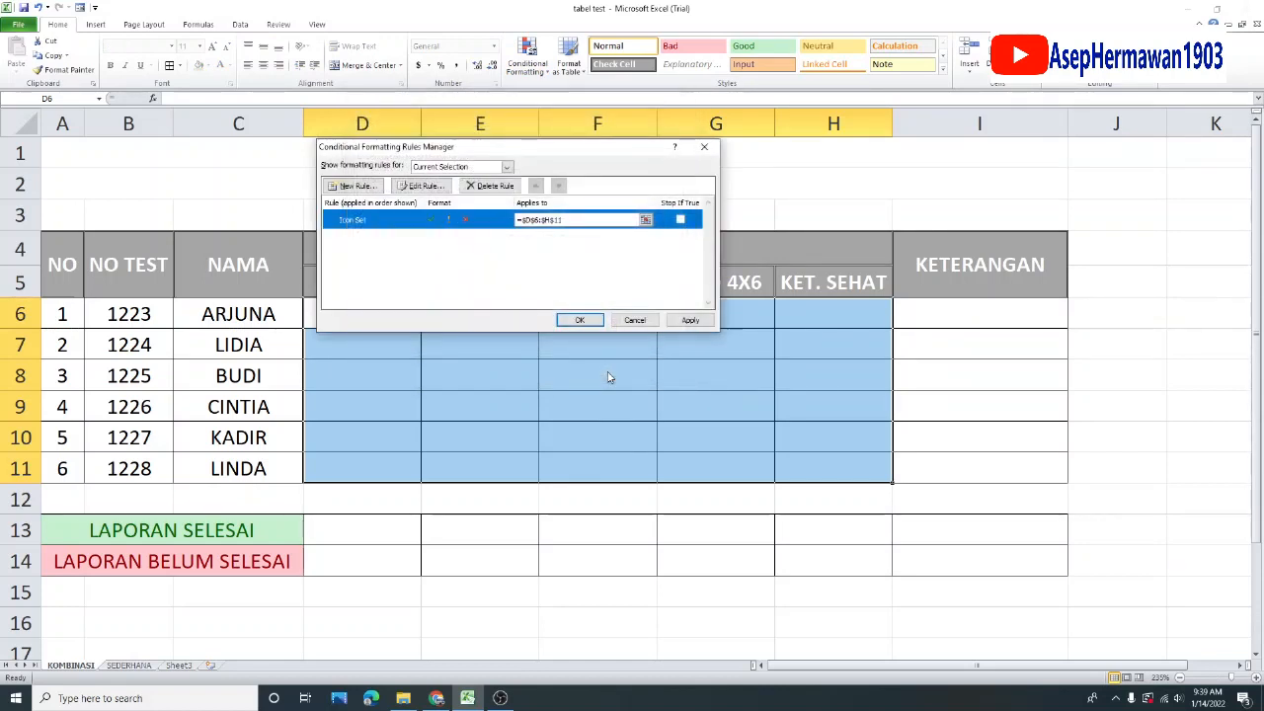
{"action": "left_click", "coordinate": [581, 320]}
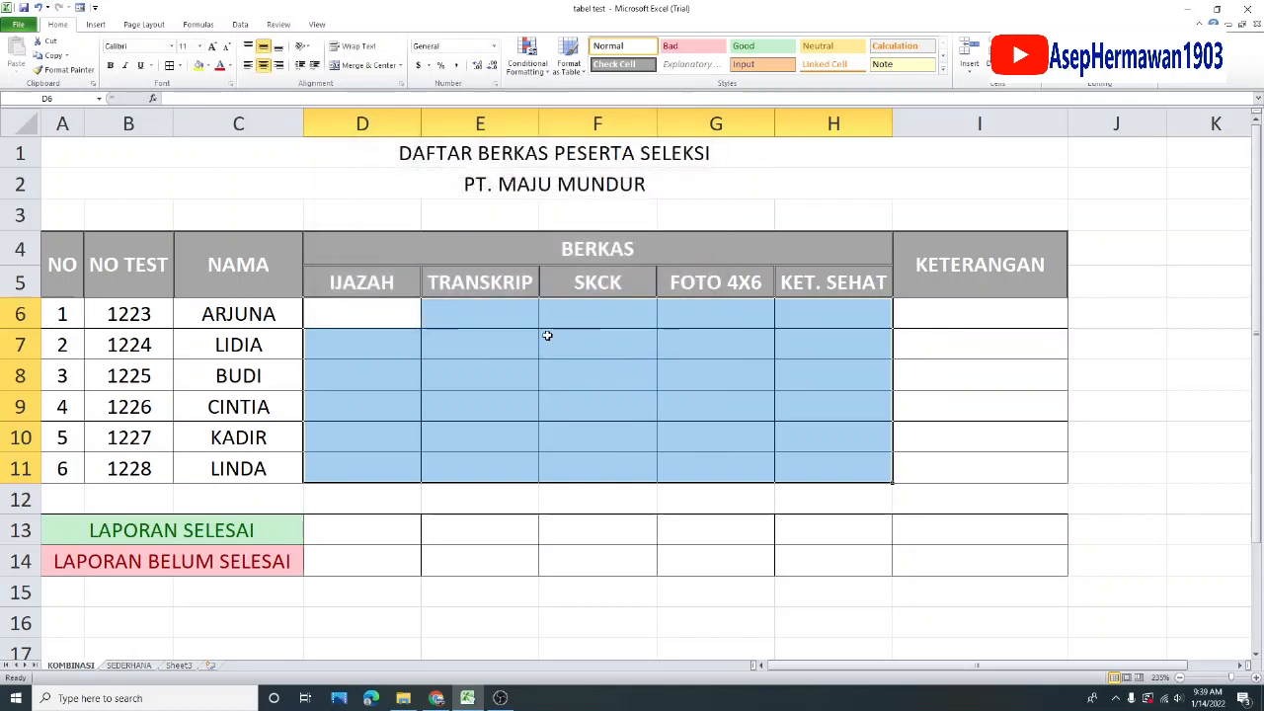
Examine the value behind the check mark in C4 of the SEDERHANA sheet and return to the KOMBINASI sheet
{"action": "left_click", "coordinate": [547, 336]}
{"action": "left_click_drag", "start_coordinate": [361, 313], "coordinate": [866, 454]}
{"action": "left_click", "coordinate": [129, 666]}
{"action": "left_click", "coordinate": [306, 301]}
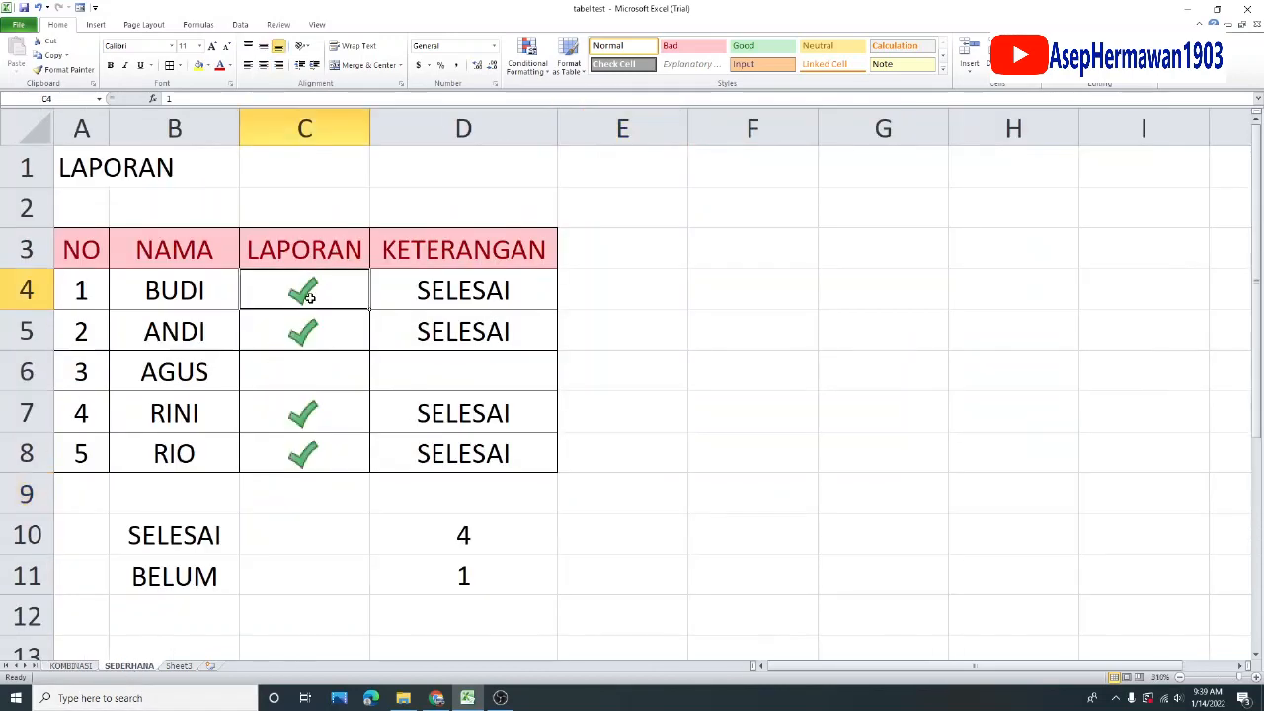
{"action": "left_click", "coordinate": [73, 667]}
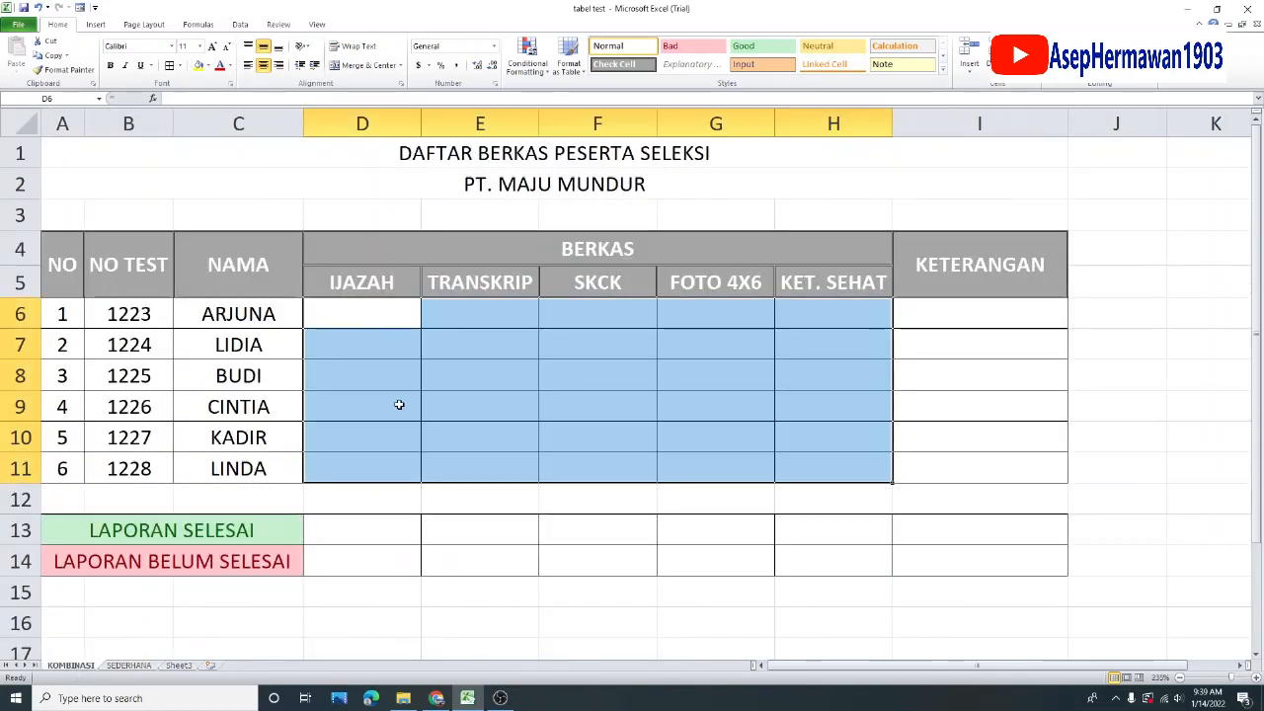
{"action": "left_click", "coordinate": [472, 326]}
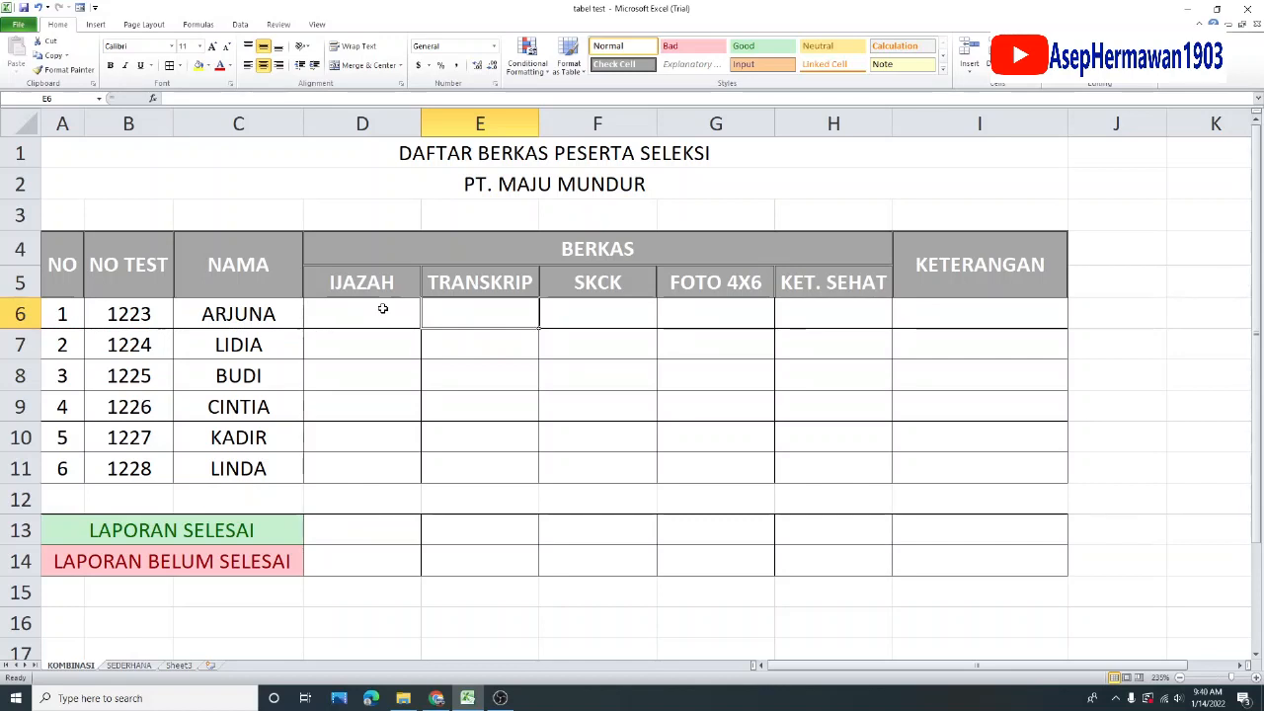
Try the value 2 and after it the value 1 in the first IJAZAH cell, D6
{"action": "left_click", "coordinate": [382, 309]}
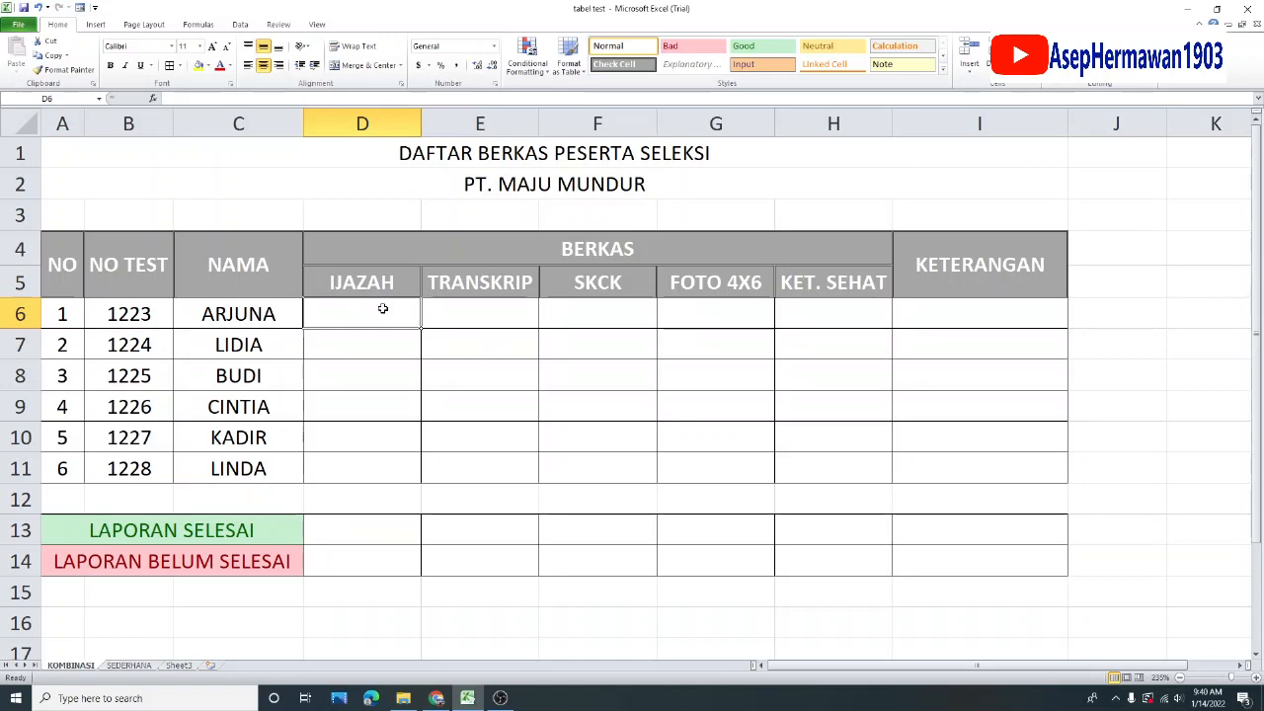
{"action": "type", "text": "2"}
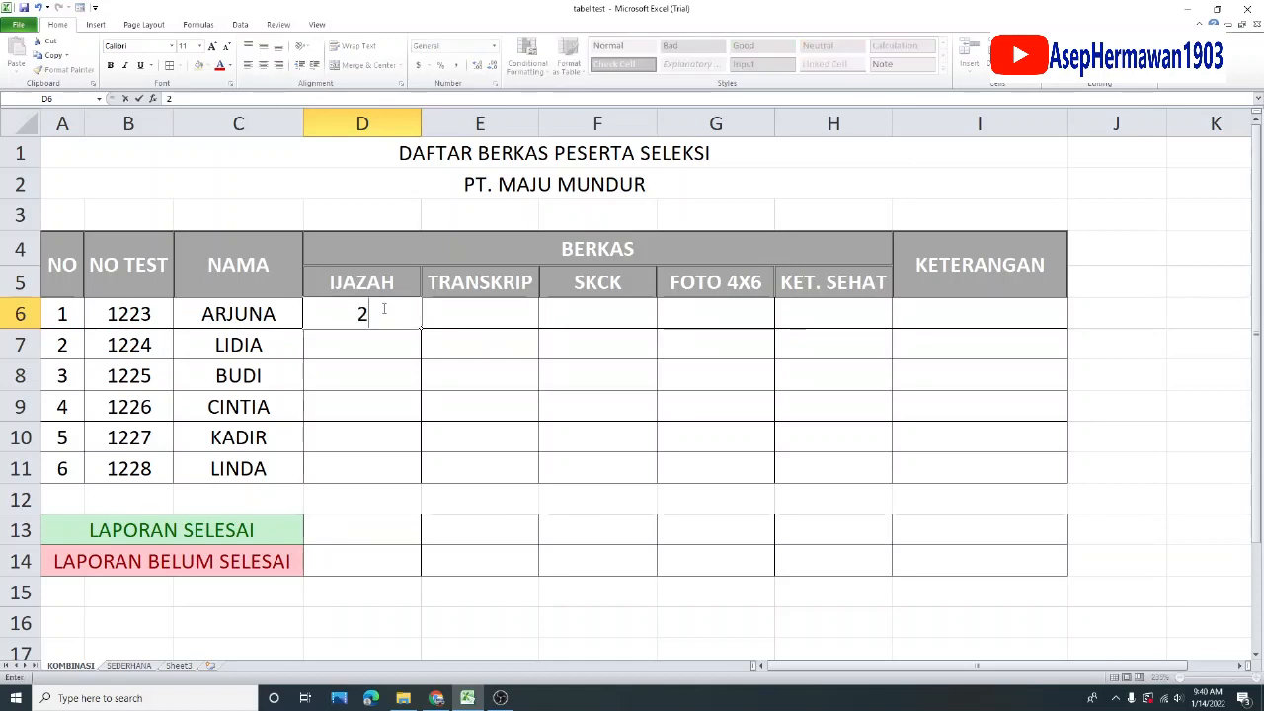
{"action": "key", "text": "Return"}
{"action": "left_click", "coordinate": [382, 309]}
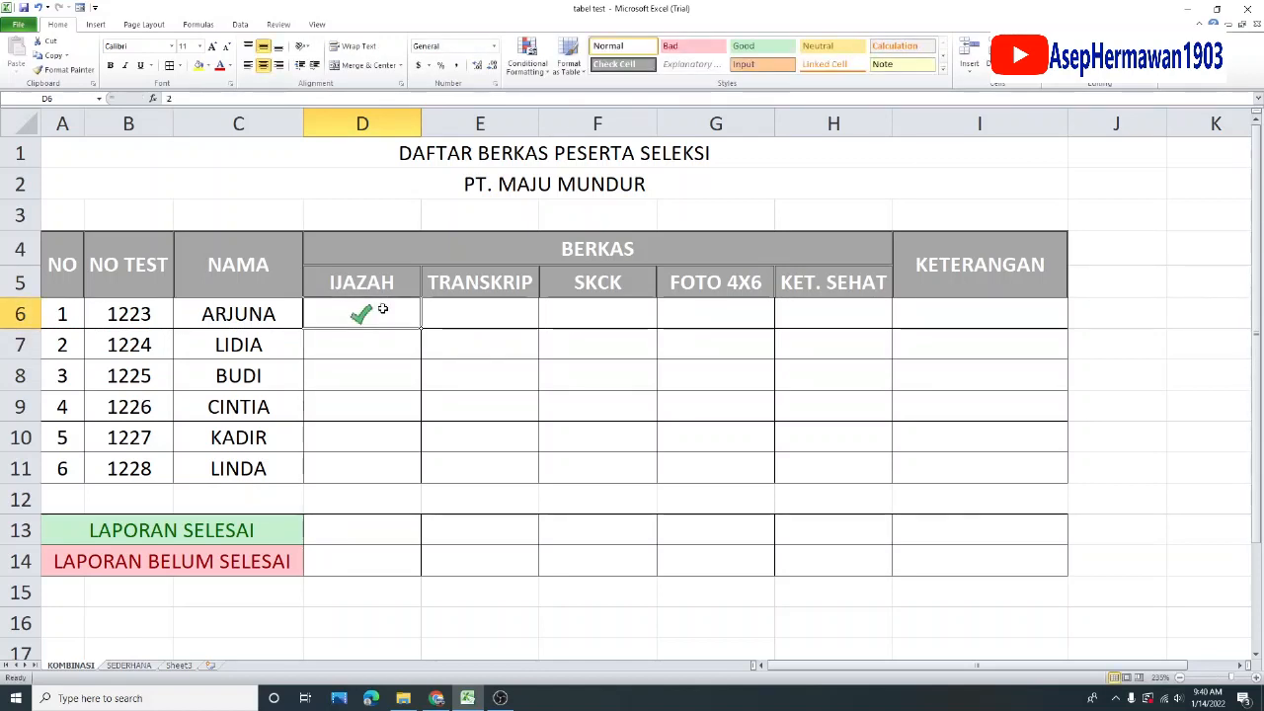
{"action": "type", "text": "1"}
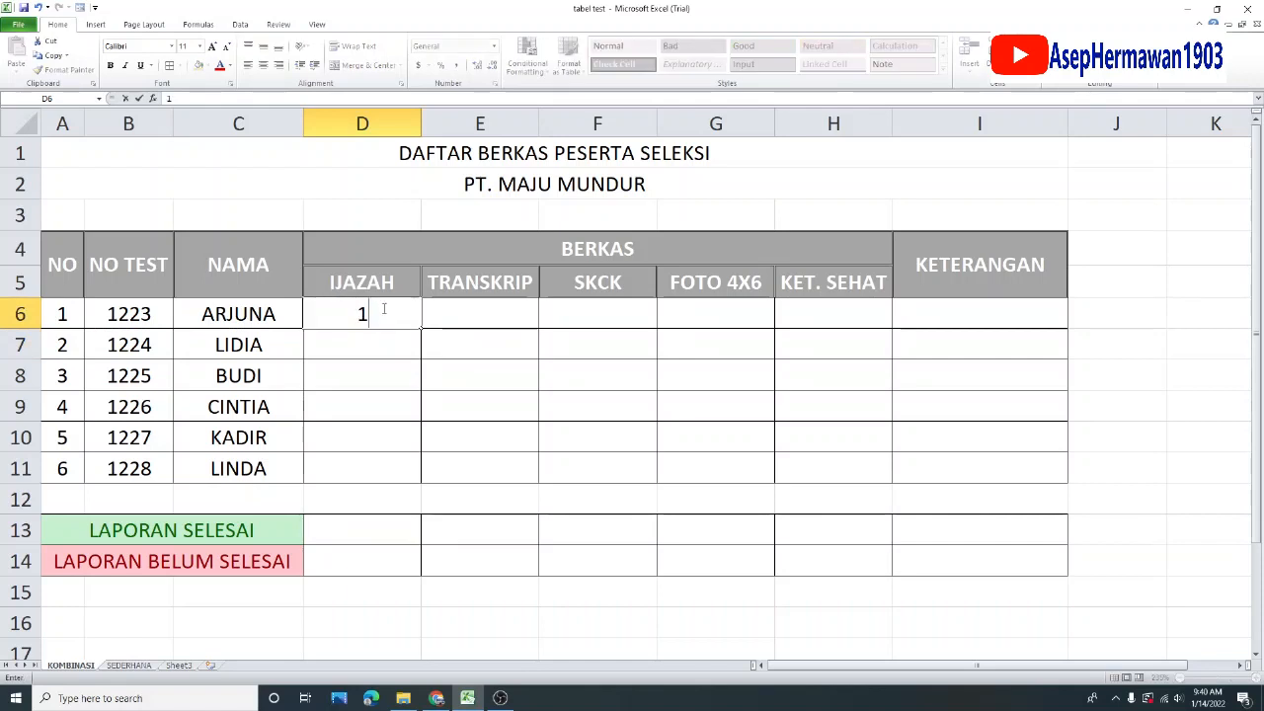
{"action": "key", "text": "Return"}
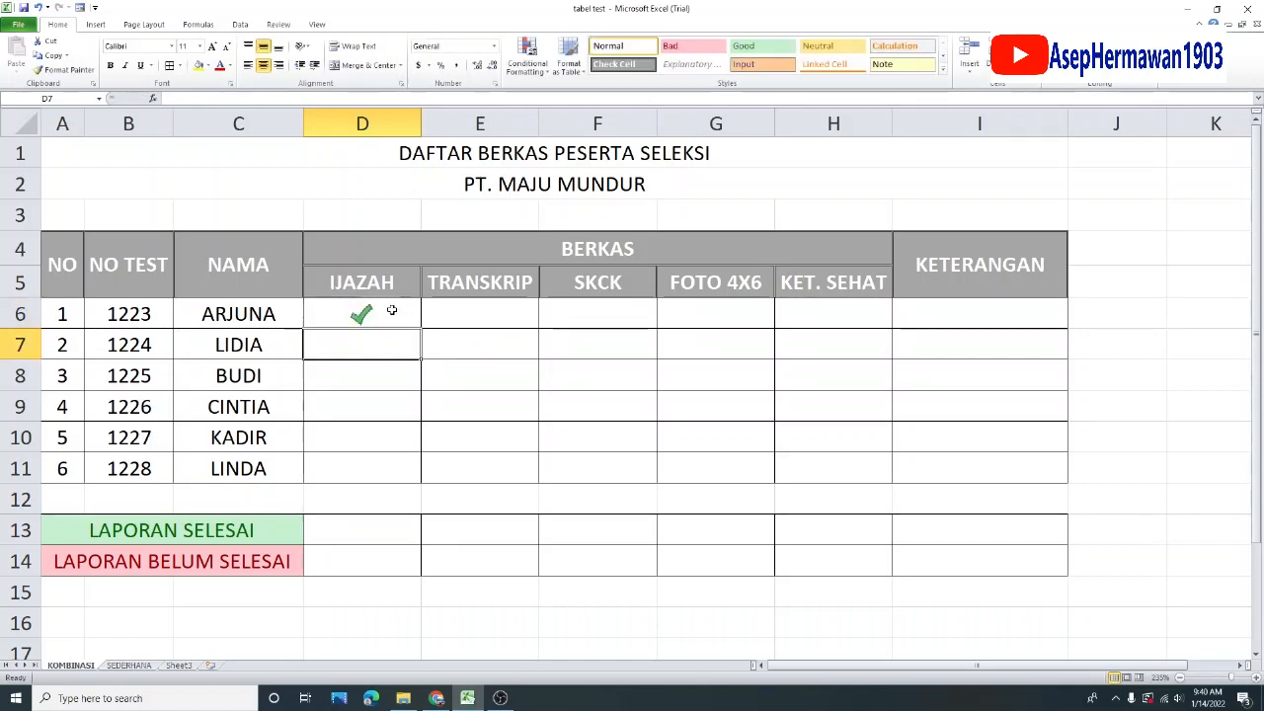
Enter 2 in the TRANSKRIP cell E6 and set the IJAZAH cell D6 to 2
{"action": "left_click", "coordinate": [465, 312]}
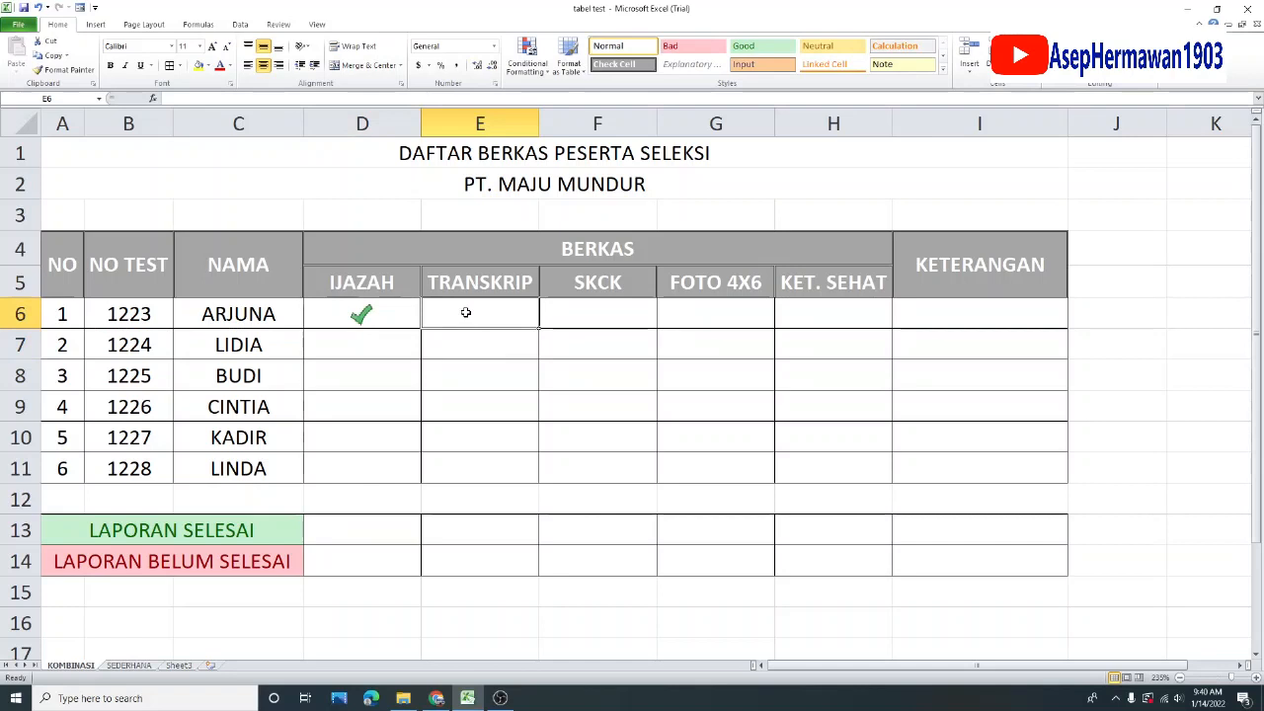
{"action": "type", "text": "2"}
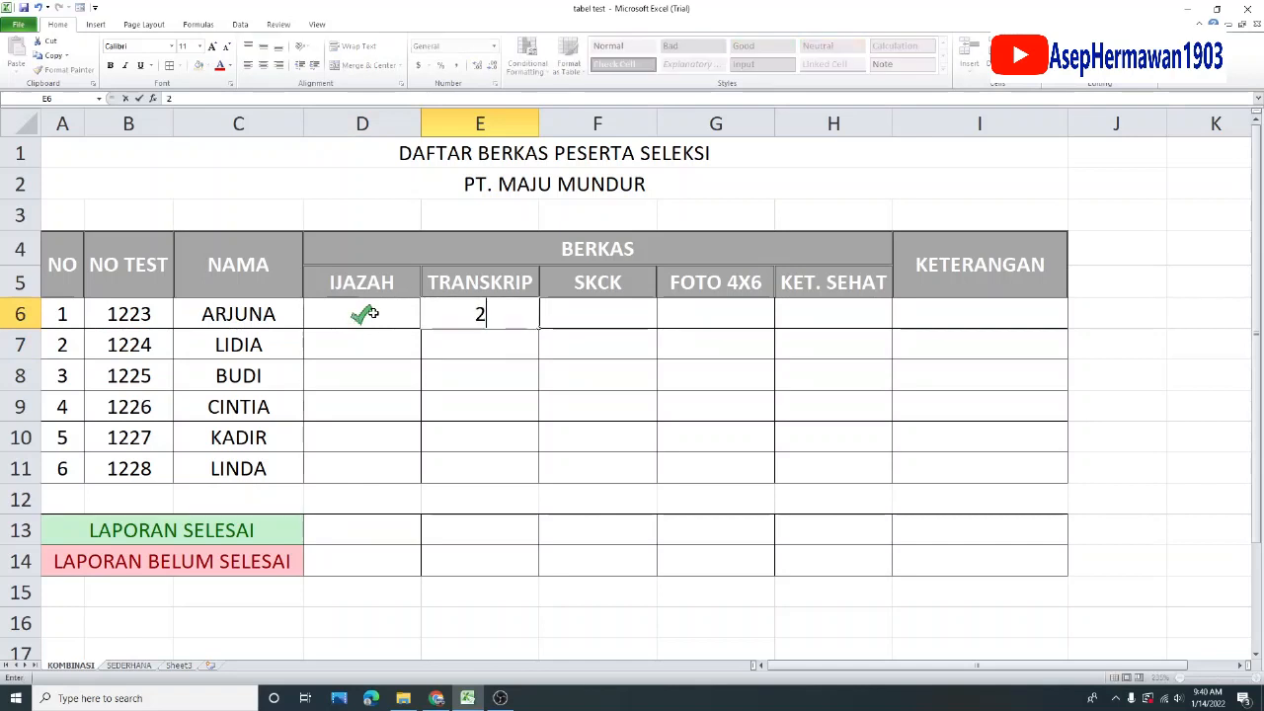
{"action": "key", "text": "Return"}
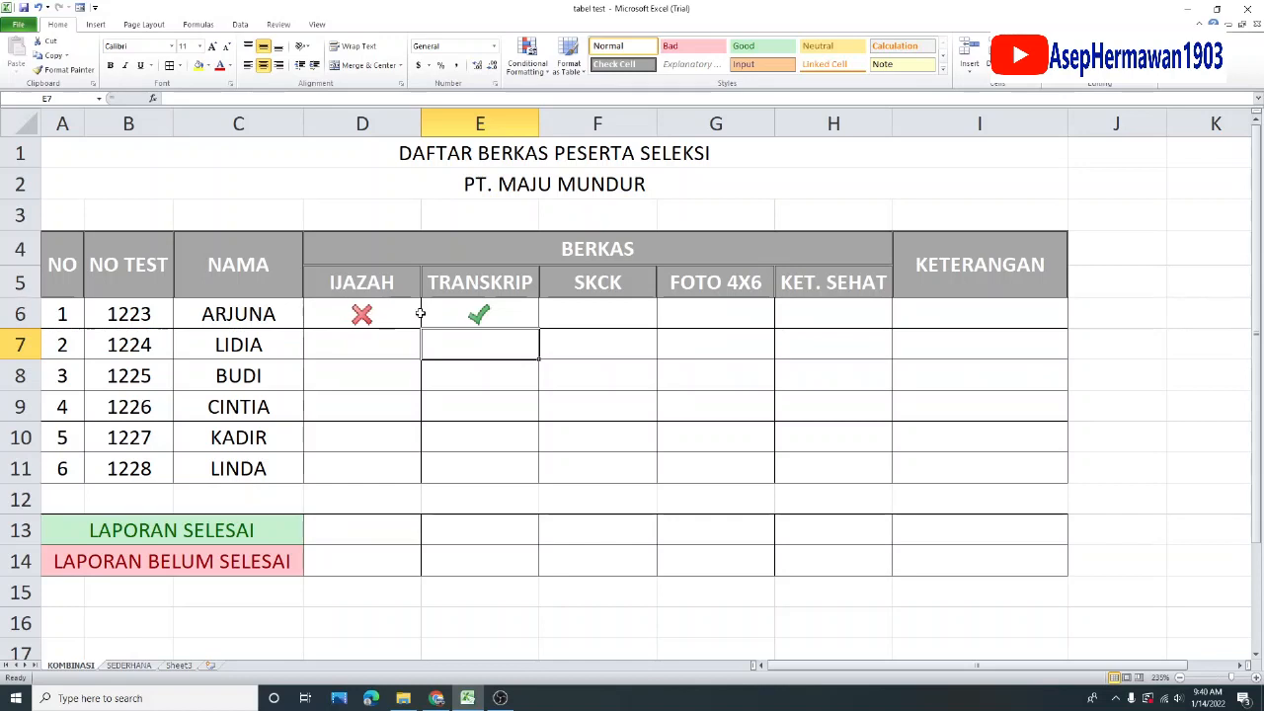
{"action": "left_click", "coordinate": [417, 312]}
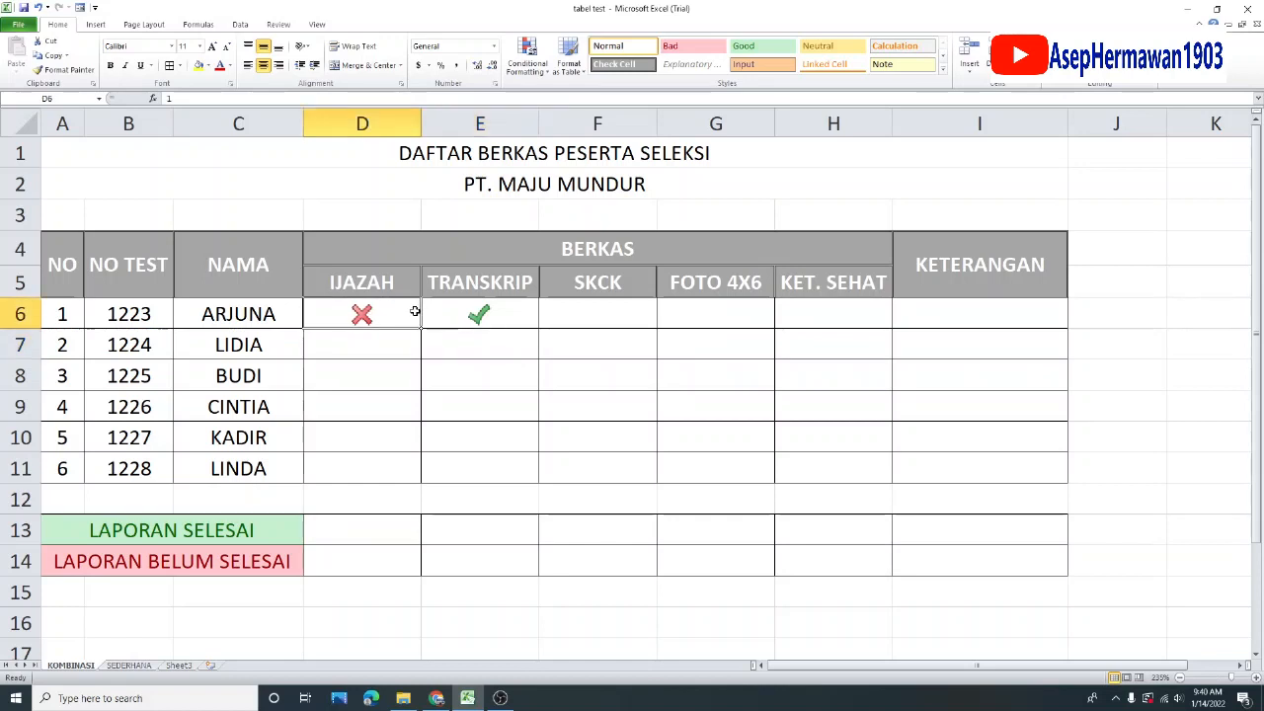
{"action": "type", "text": "2"}
{"action": "key", "text": "Return"}
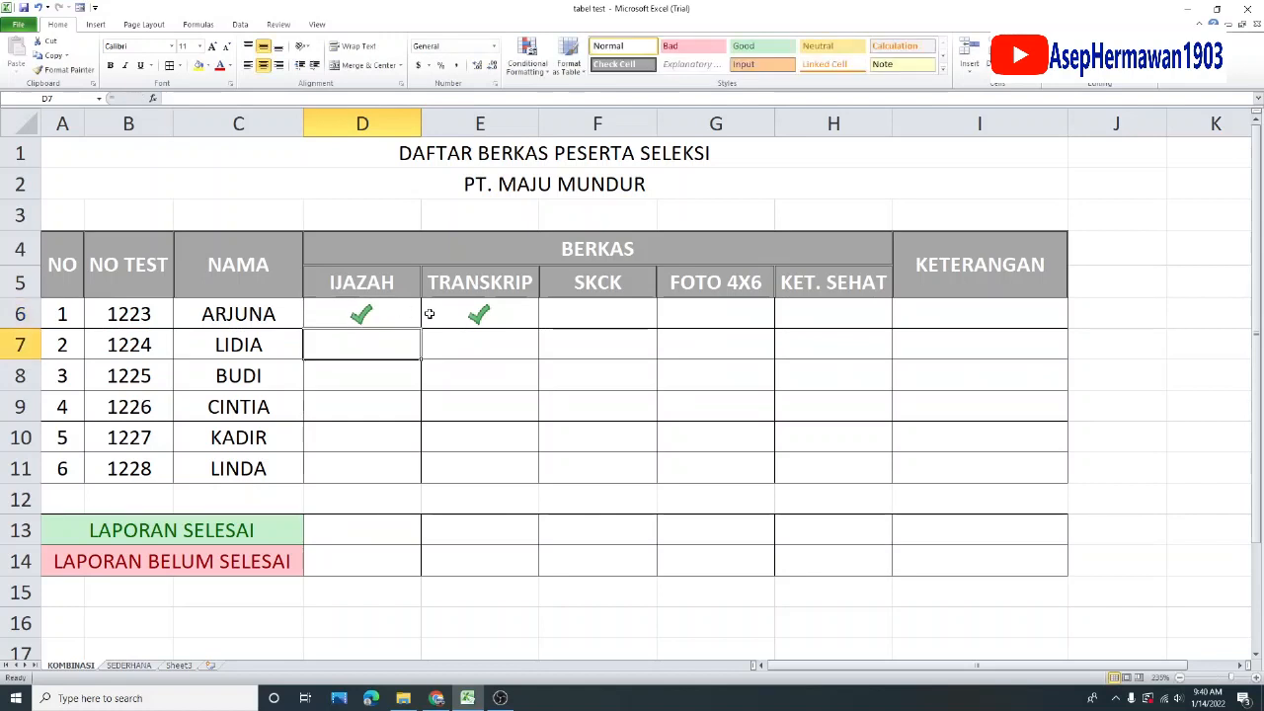
Change the TRANSKRIP cell E6 to 1 and check its icon
{"action": "left_click", "coordinate": [478, 313]}
{"action": "left_click", "coordinate": [375, 300]}
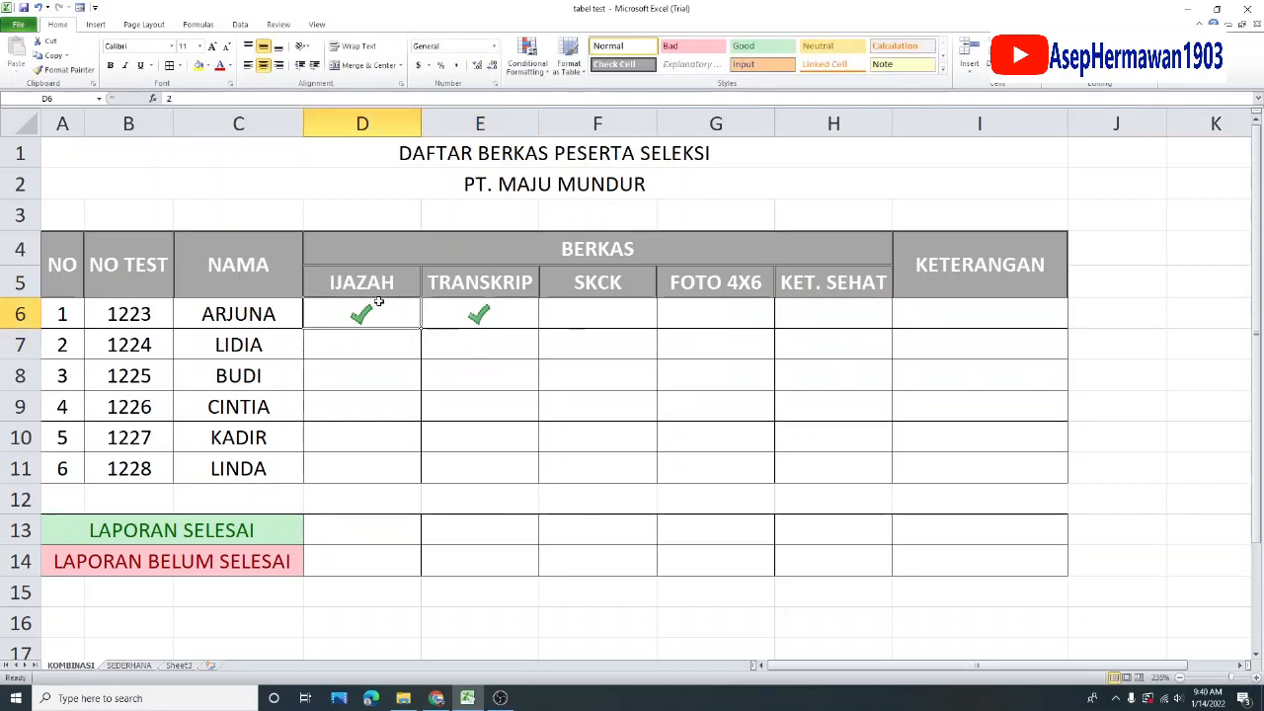
{"action": "left_click", "coordinate": [487, 314]}
{"action": "type", "text": "1"}
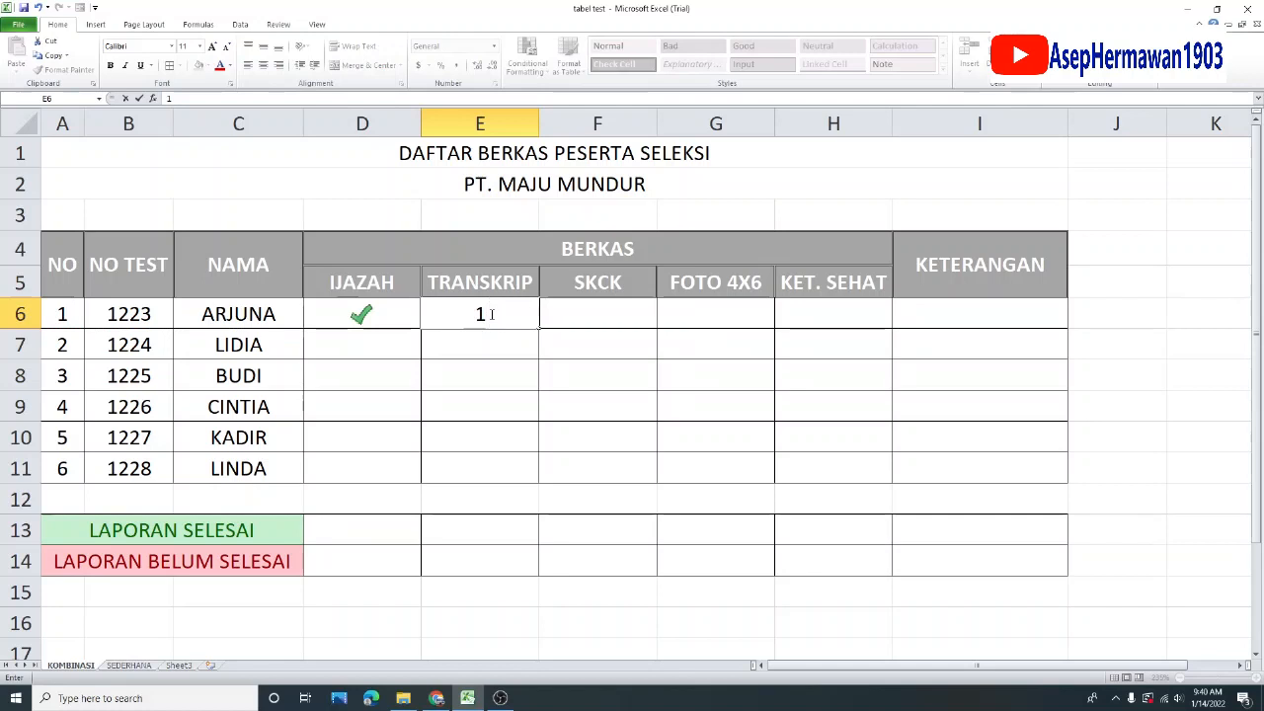
{"action": "key", "text": "Return"}
{"action": "left_click", "coordinate": [487, 314]}
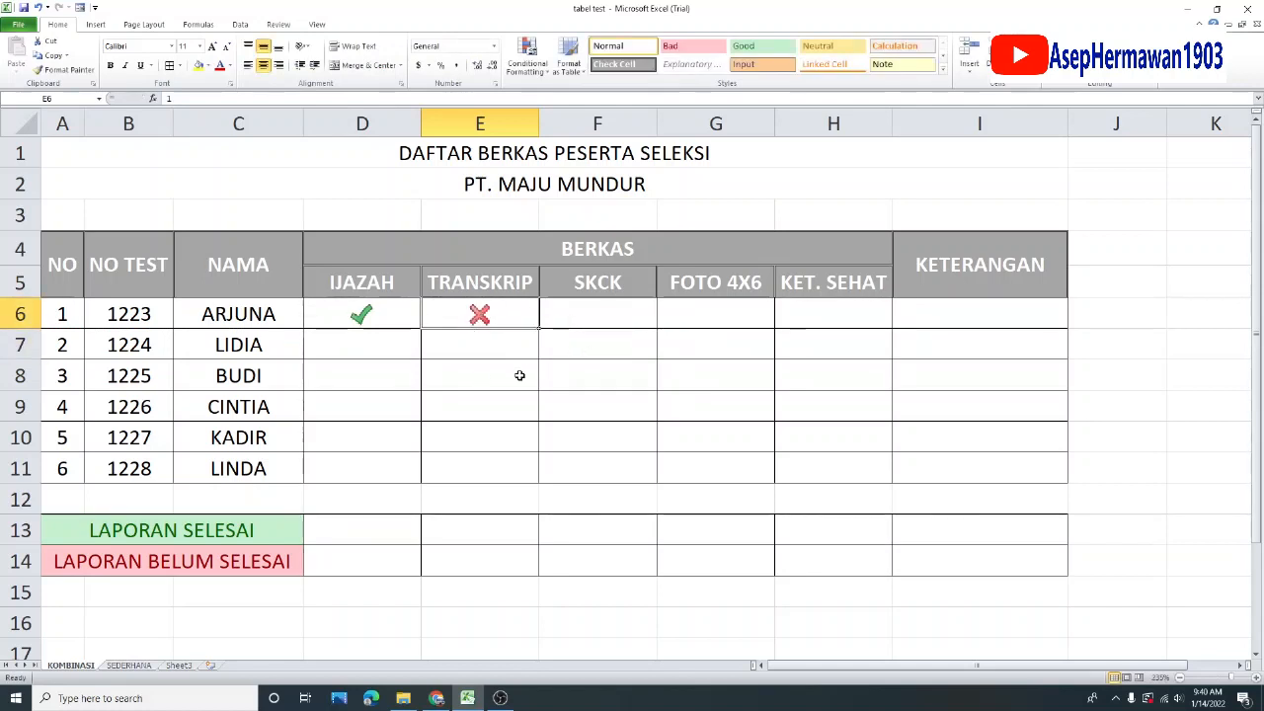
Try the value 3 in the SKCK cell F6
{"action": "left_click", "coordinate": [582, 319]}
{"action": "left_click_drag", "start_coordinate": [377, 310], "coordinate": [476, 306]}
{"action": "left_click", "coordinate": [575, 309]}
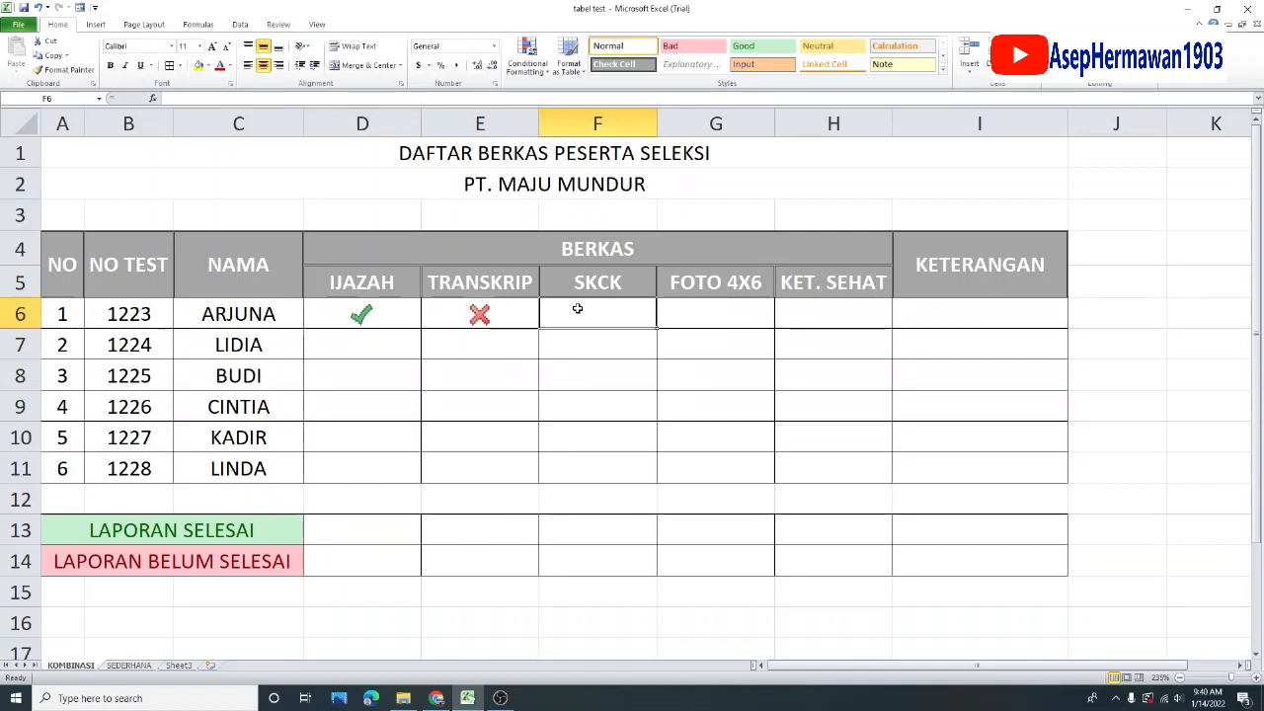
{"action": "type", "text": "3"}
{"action": "key", "text": "Return"}
{"action": "left_click", "coordinate": [584, 314]}
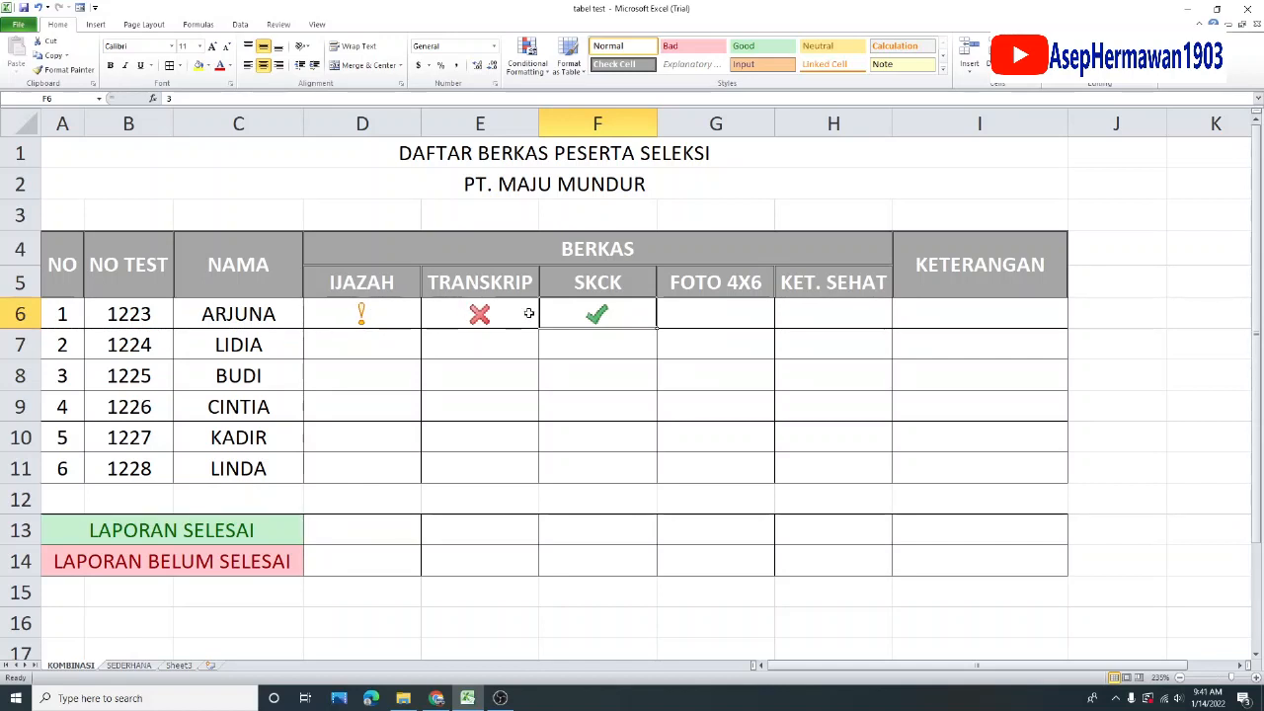
Clear the trial values from D6:F6 in the first participant's row
{"action": "left_click_drag", "start_coordinate": [385, 314], "coordinate": [581, 330]}
{"action": "key", "text": "Delete"}
{"action": "left_click", "coordinate": [587, 375]}
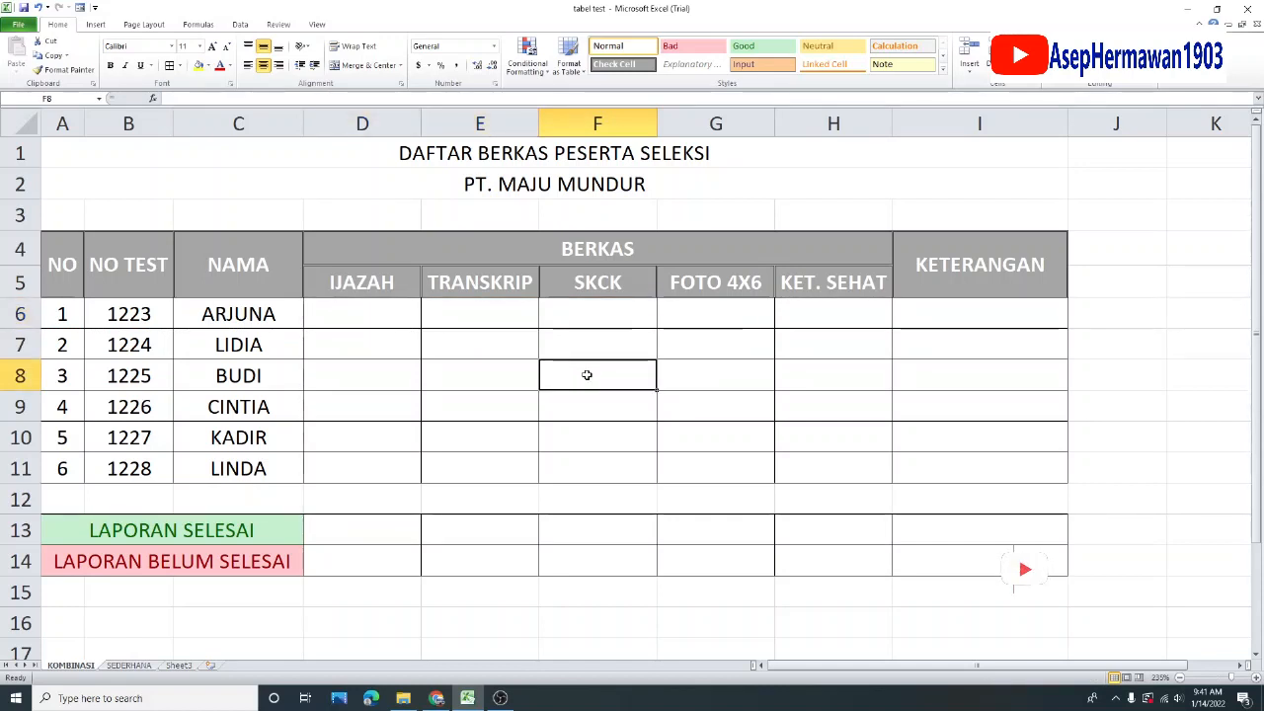
Enter 1 in the IJAZAH cell D6 and check its icon
{"action": "left_click_drag", "start_coordinate": [402, 313], "coordinate": [388, 364]}
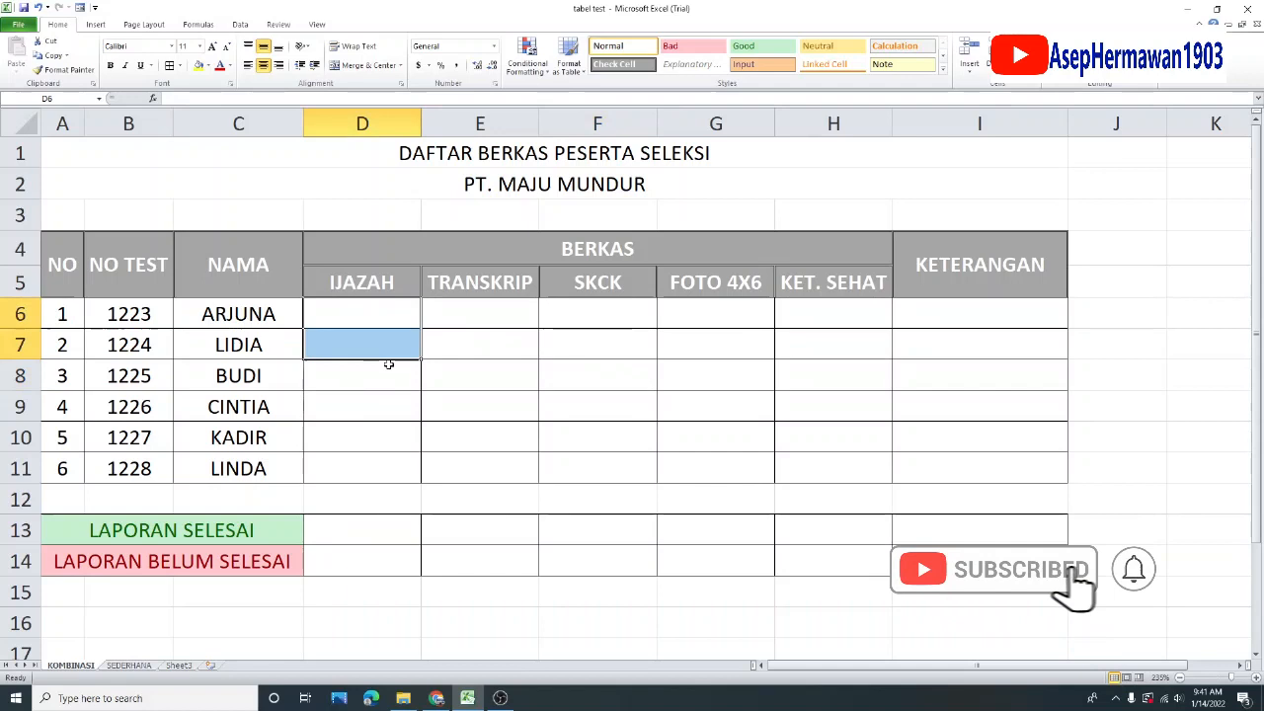
{"action": "left_click", "coordinate": [401, 316]}
{"action": "type", "text": "1"}
{"action": "left_click", "coordinate": [429, 340]}
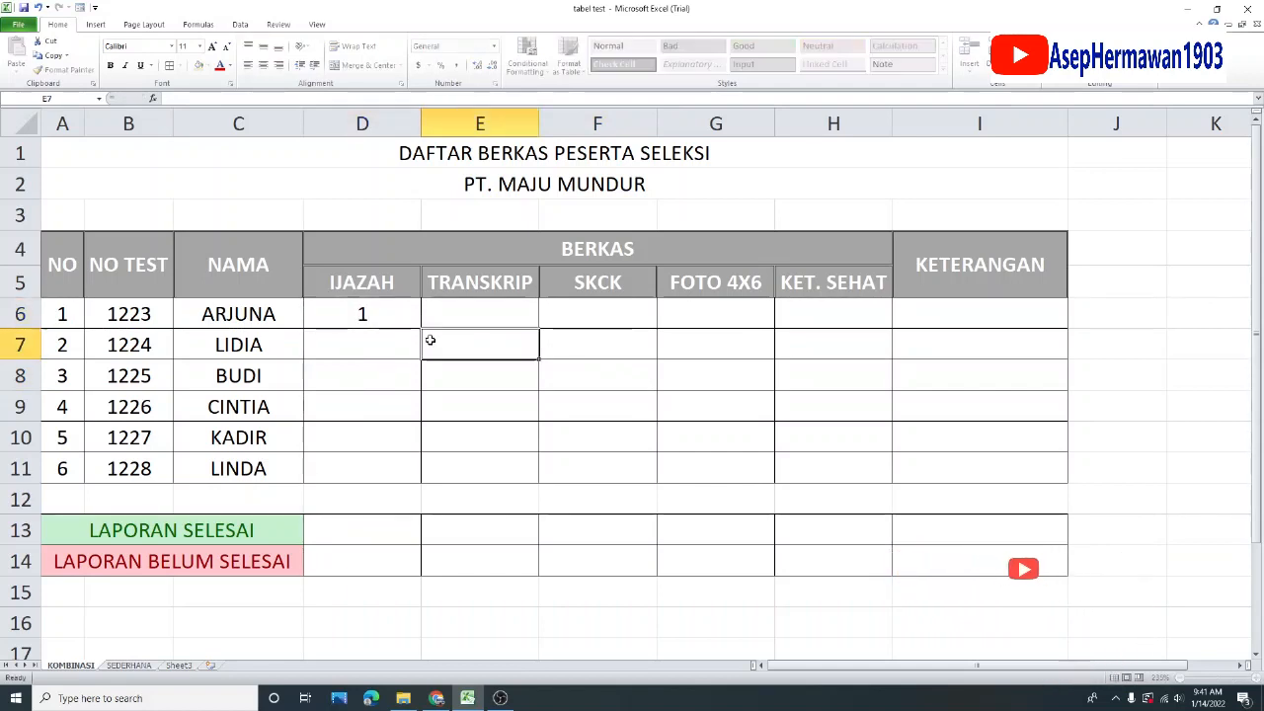
{"action": "left_click", "coordinate": [392, 338]}
{"action": "left_click", "coordinate": [374, 308]}
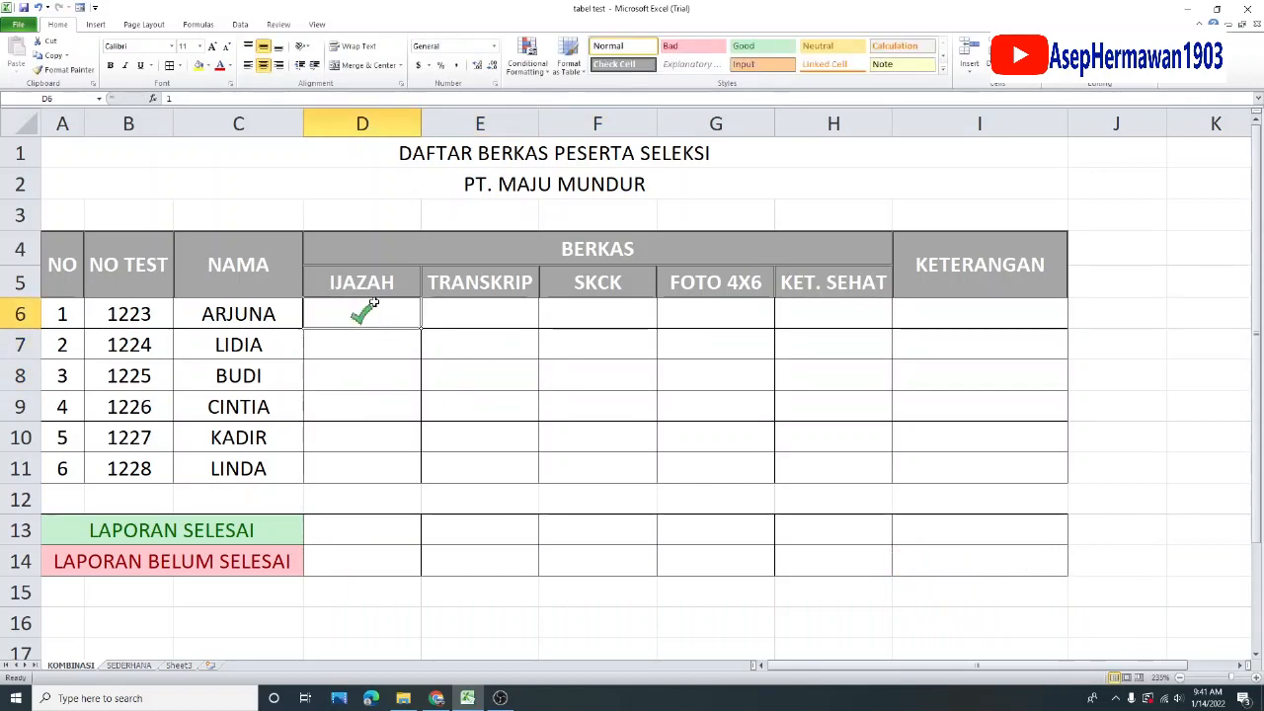
Fill the IJAZAH cells D6:D11 with the values 2, 1, 2, 2, 2 and 1
{"action": "left_click", "coordinate": [375, 333]}
{"action": "type", "text": "0"}
{"action": "left_click", "coordinate": [377, 379]}
{"action": "left_click", "coordinate": [464, 345]}
{"action": "left_click", "coordinate": [395, 385]}
{"action": "type", "text": "2"}
{"action": "left_click", "coordinate": [384, 400]}
{"action": "type", "text": "2"}
{"action": "left_click", "coordinate": [383, 433]}
{"action": "type", "text": "2"}
{"action": "left_click", "coordinate": [375, 471]}
{"action": "type", "text": "1"}
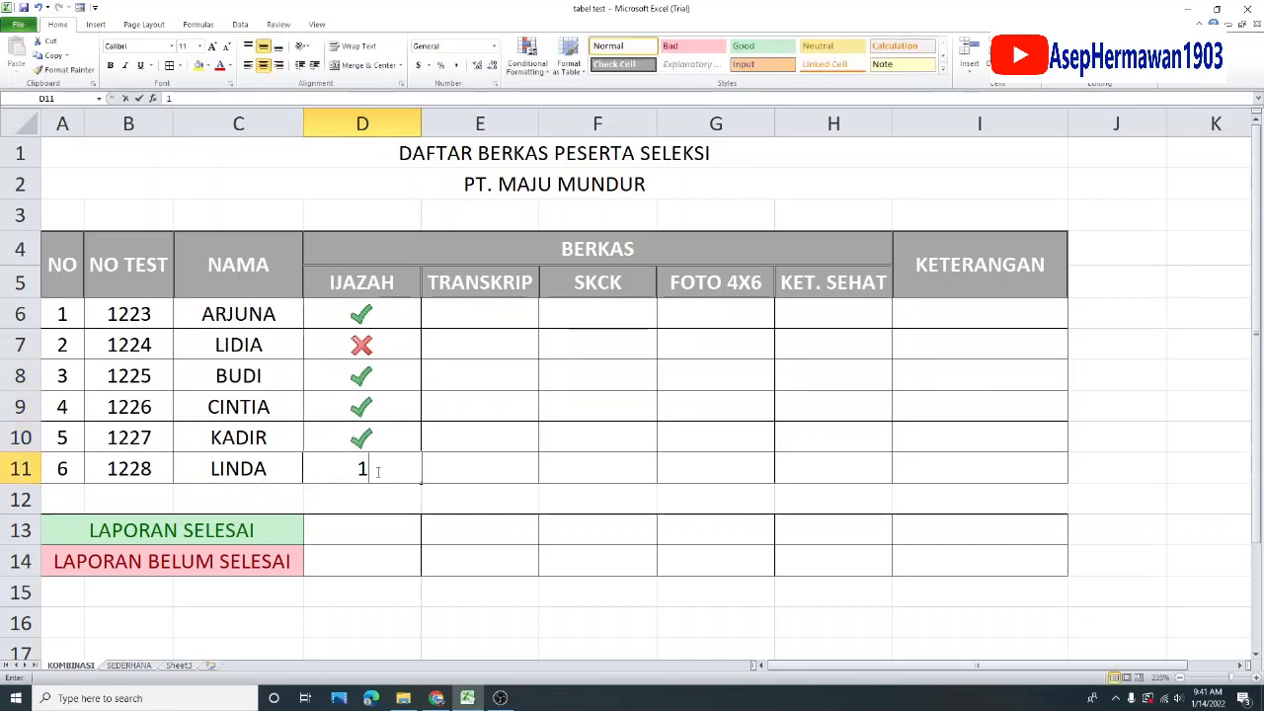
{"action": "left_click", "coordinate": [444, 423]}
Copy the IJAZAH values D6:D11 into the TRANSKRIP to KET. SEHAT columns, E6:H11
{"action": "left_click_drag", "start_coordinate": [378, 314], "coordinate": [399, 470]}
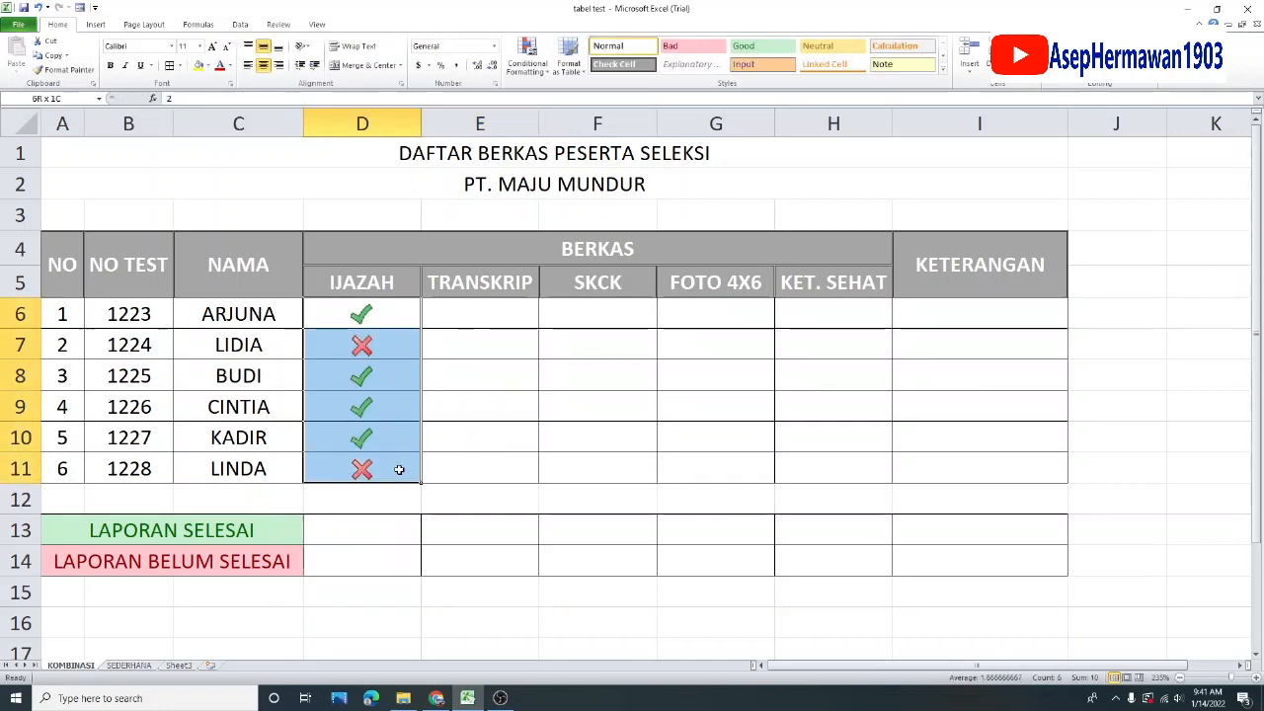
{"action": "key", "text": "ctrl+c"}
{"action": "left_click_drag", "start_coordinate": [494, 316], "coordinate": [800, 463]}
{"action": "key", "text": "ctrl+v"}
{"action": "left_click", "coordinate": [691, 397]}
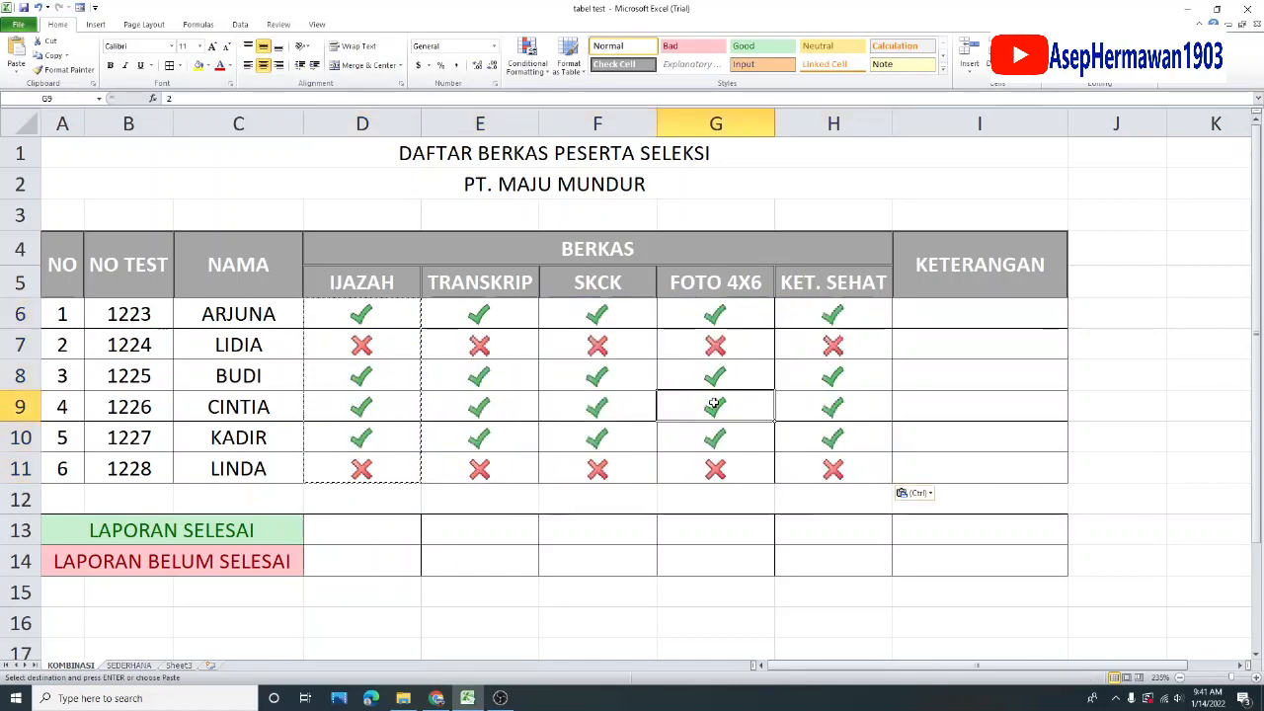
Set the SKCK cells F9 and F6 to 1 and F11 to 2, and set the KET. SEHAT cell H11 to 2
{"action": "left_click", "coordinate": [599, 404]}
{"action": "type", "text": "1"}
{"action": "left_click", "coordinate": [606, 469]}
{"action": "type", "text": "2"}
{"action": "key", "text": "Left"}
{"action": "left_click", "coordinate": [833, 471]}
{"action": "type", "text": "2"}
{"action": "key", "text": "Up"}
{"action": "left_click", "coordinate": [614, 310]}
{"action": "type", "text": "1"}
{"action": "left_click", "coordinate": [624, 405]}
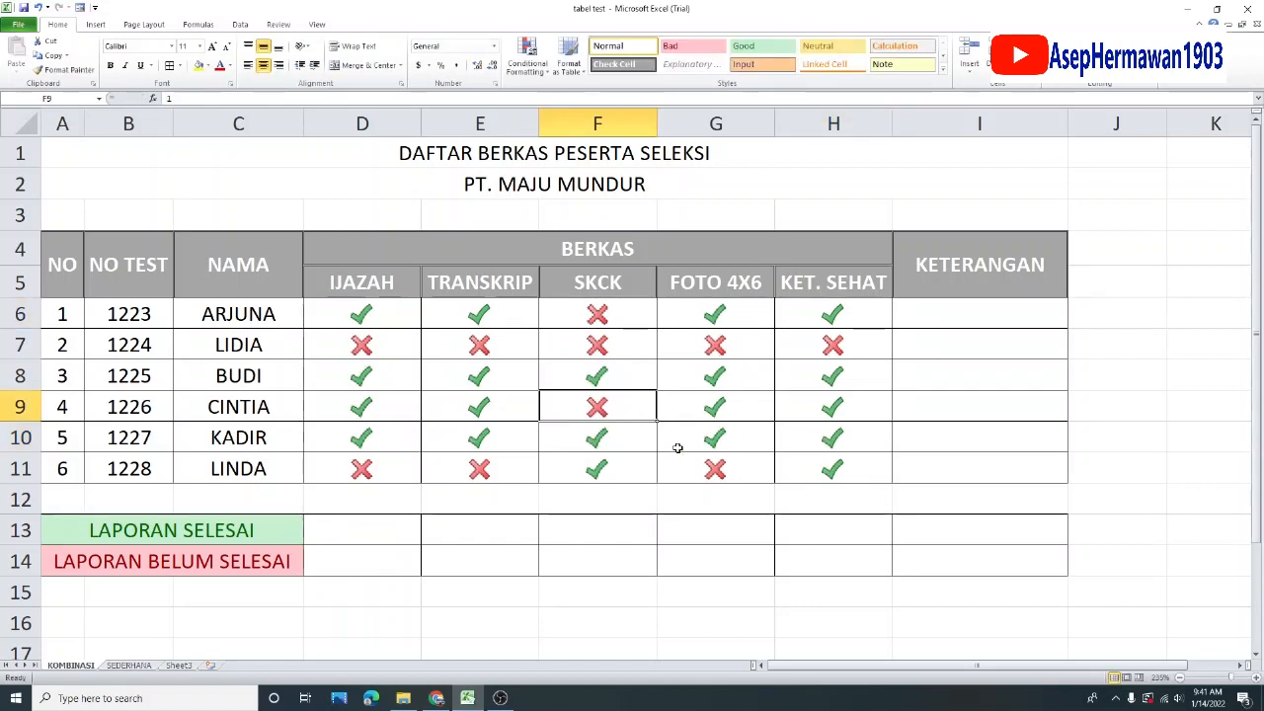
Set the KET. SEHAT cell H10 and the IJAZAH cell D9 to 1
{"action": "left_click", "coordinate": [837, 434]}
{"action": "type", "text": "1"}
{"action": "key", "text": "Down"}
{"action": "key", "text": "Down"}
{"action": "left_click", "coordinate": [393, 405]}
{"action": "type", "text": "1"}
{"action": "left_click", "coordinate": [489, 443]}
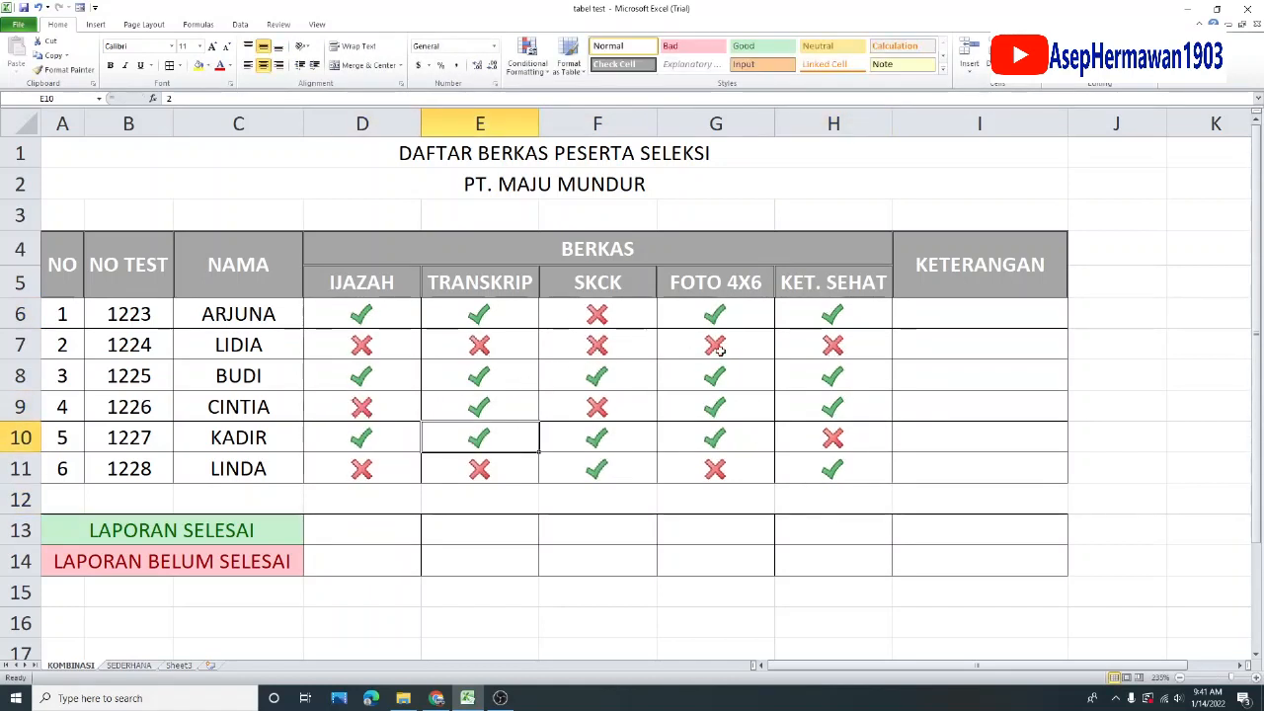
{"action": "left_click", "coordinate": [824, 426]}
{"action": "left_click", "coordinate": [627, 393]}
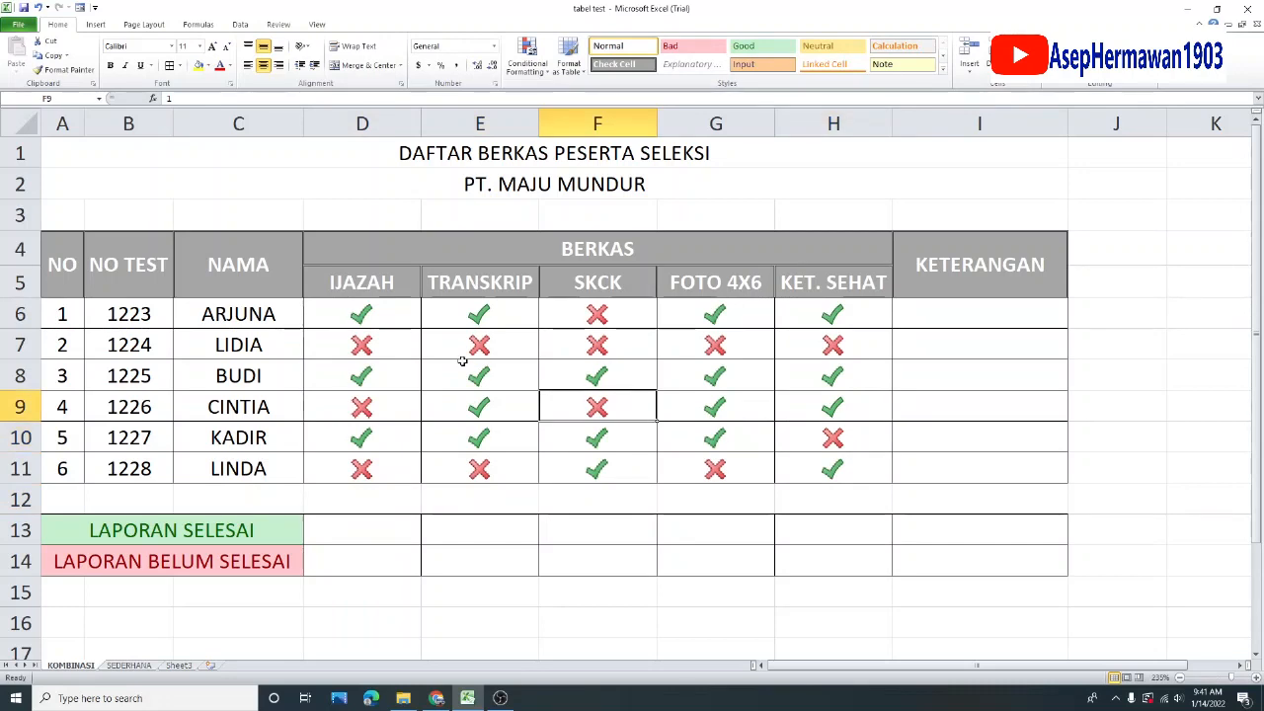
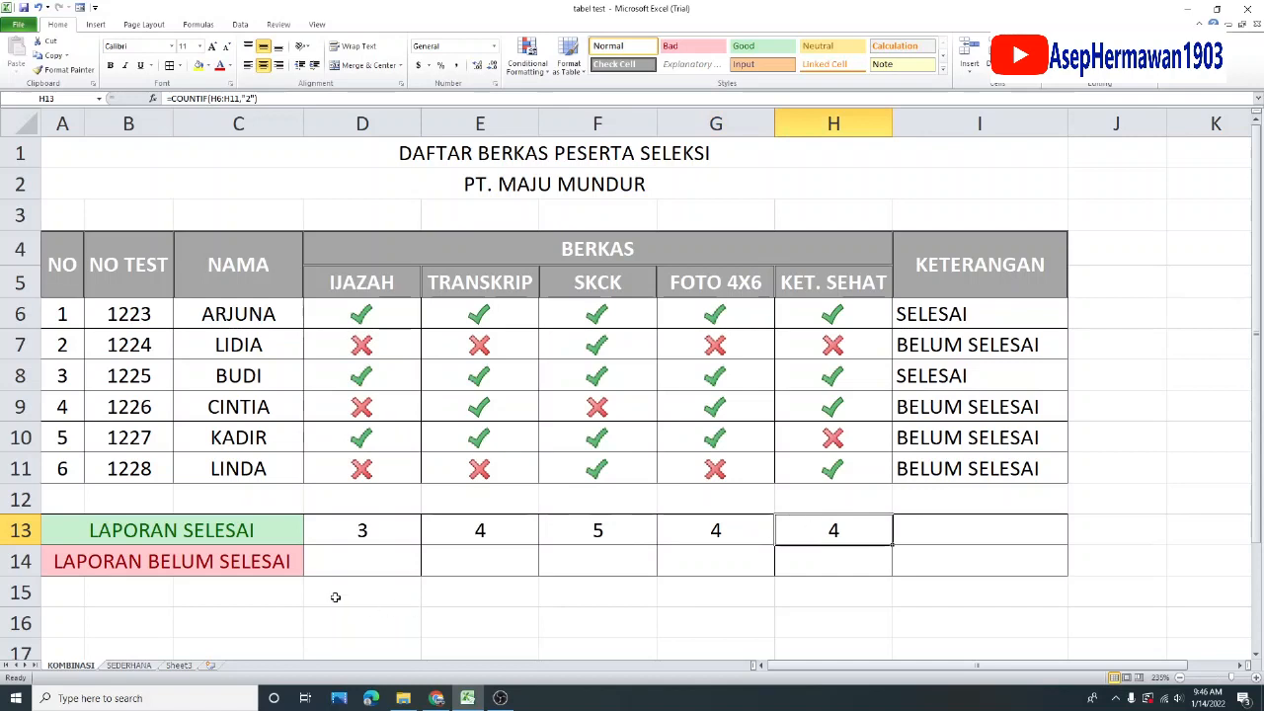
Enter =COUNTIF(D6:D11,"1") in D14, the IJAZAH cell of the LAPORAN BELUM SELESAI row
{"action": "type", "text": "=COUNT"}
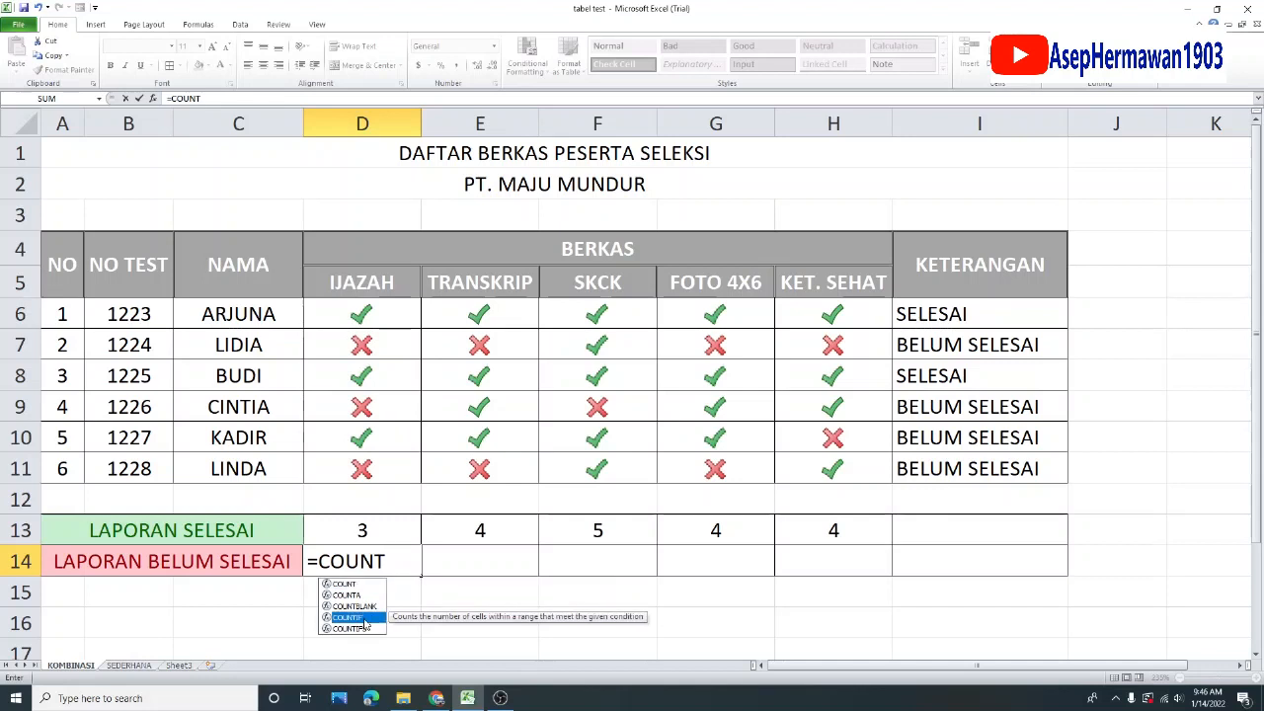
{"action": "double_click", "coordinate": [366, 616]}
{"action": "left_click_drag", "start_coordinate": [395, 314], "coordinate": [396, 462]}
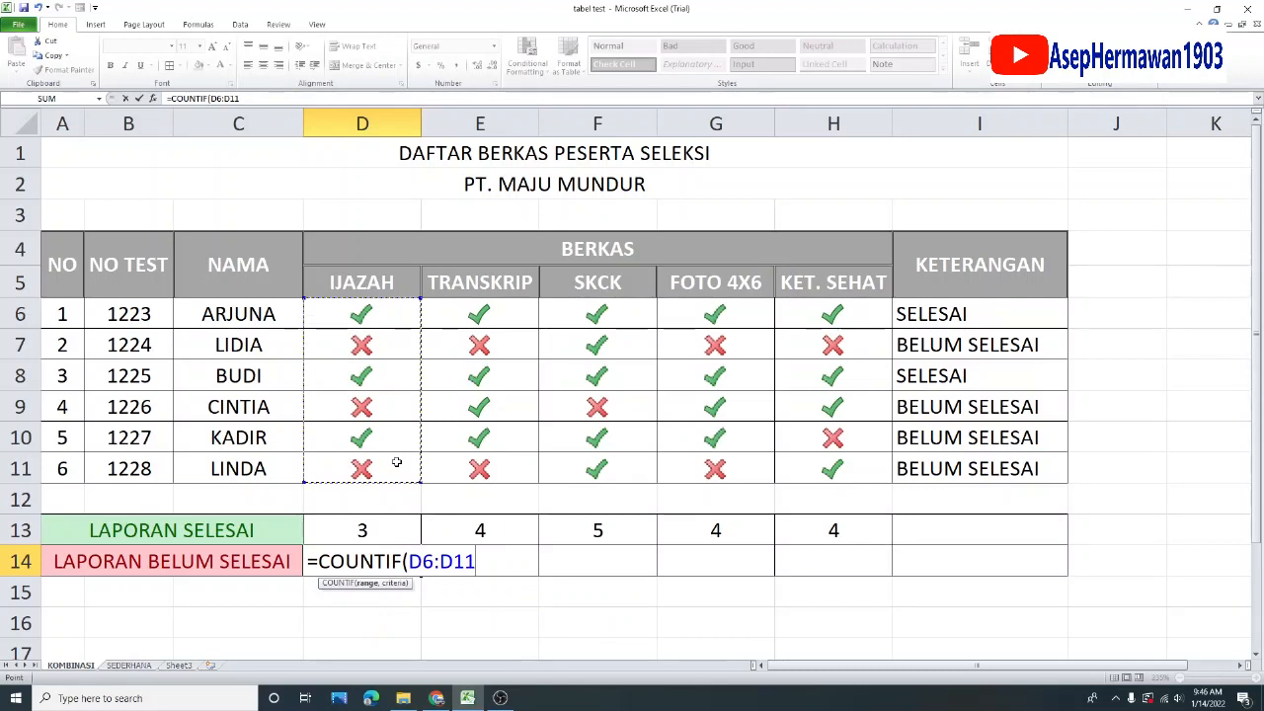
{"action": "type", "text": ",\"1\")"}
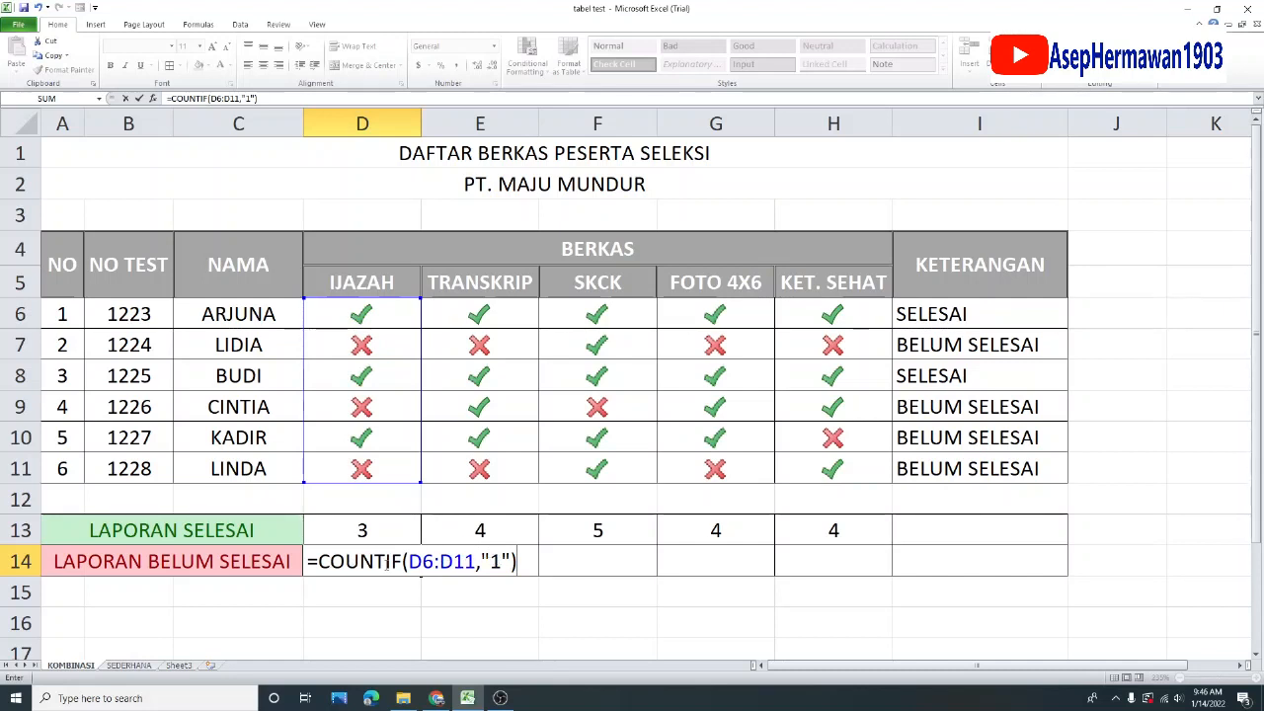
{"action": "key", "text": "Return"}
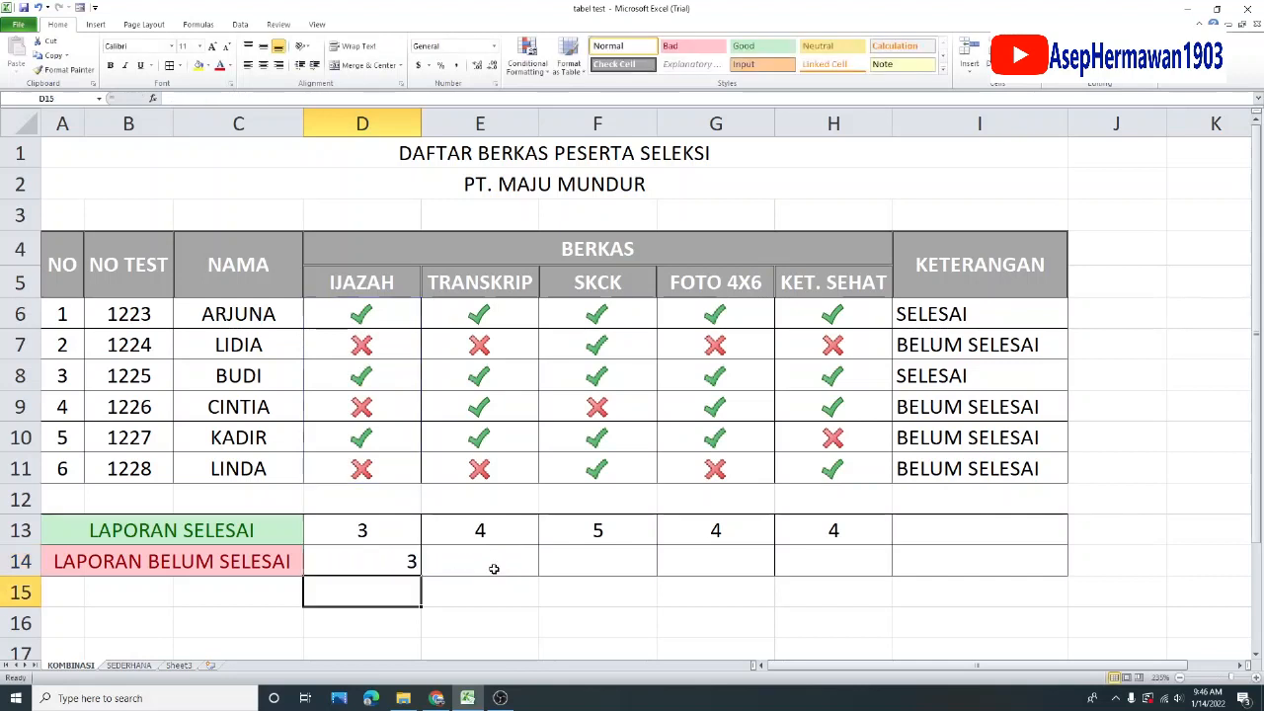
Fill the D14 formula across to H14 and center the LAPORAN BELUM SELESAI totals horizontally
{"action": "left_click", "coordinate": [398, 563]}
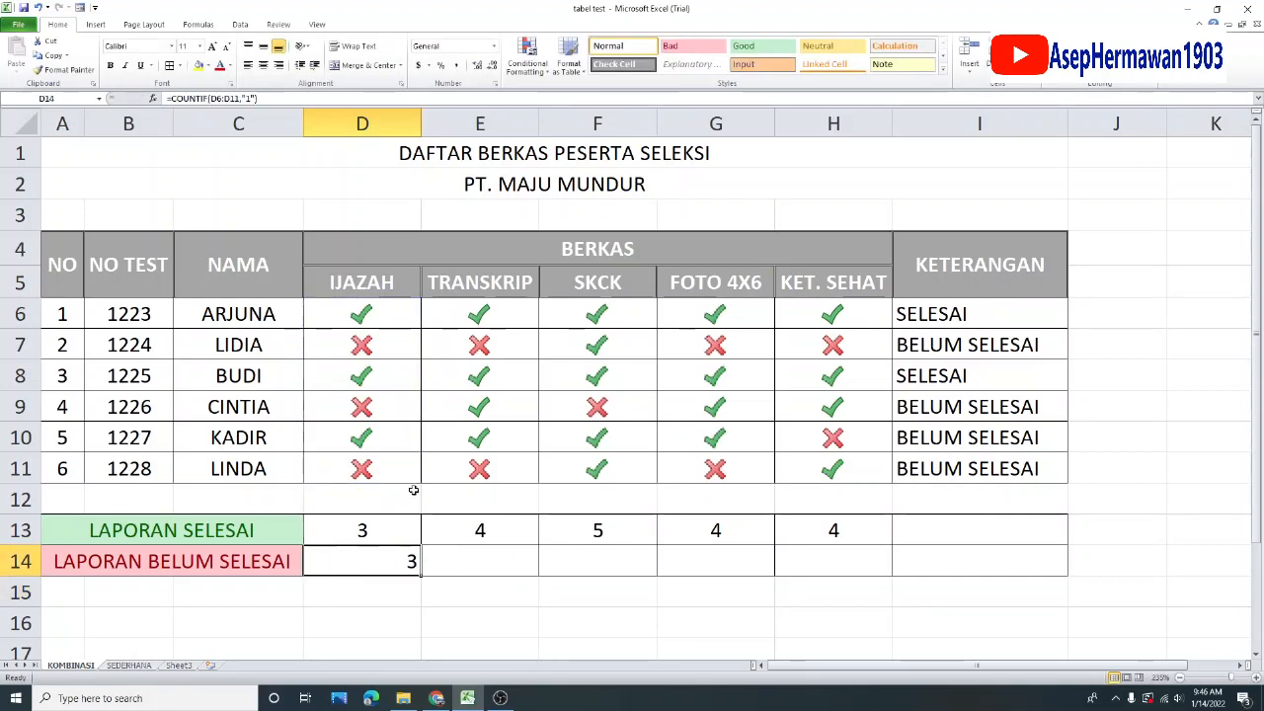
{"action": "left_click_drag", "start_coordinate": [422, 572], "coordinate": [854, 580]}
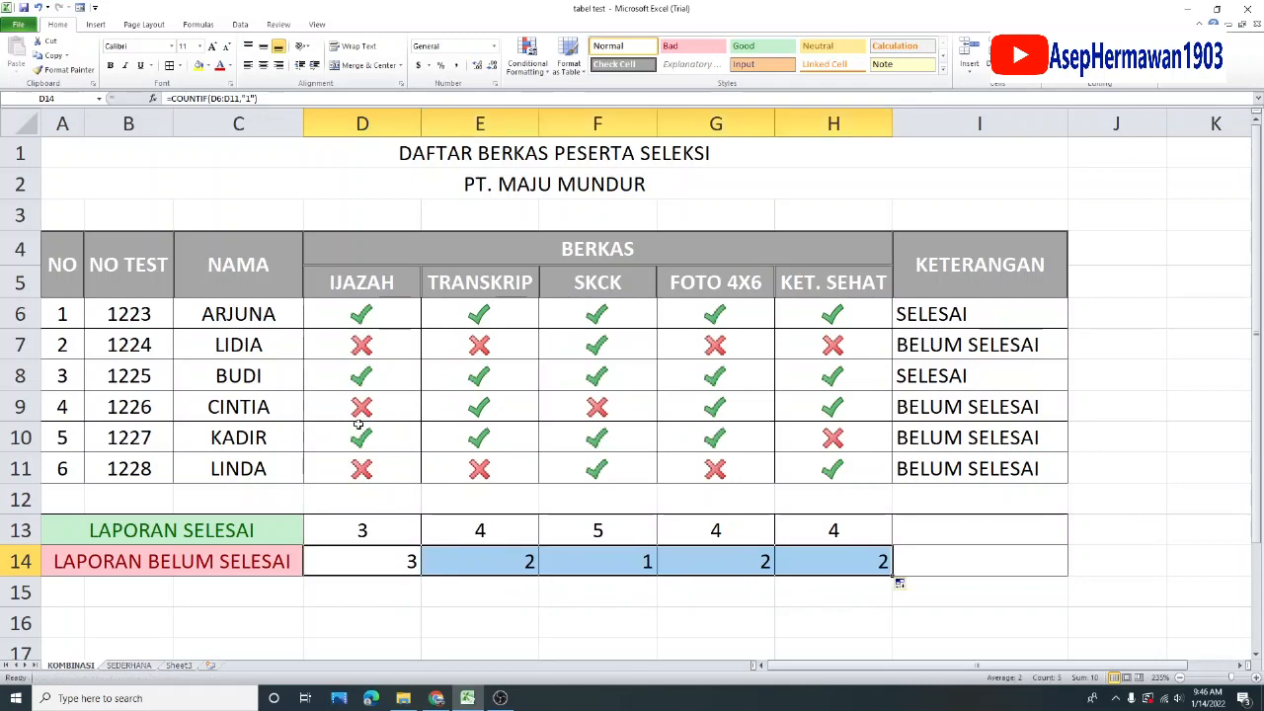
{"action": "left_click", "coordinate": [265, 68]}
{"action": "left_click", "coordinate": [701, 628]}
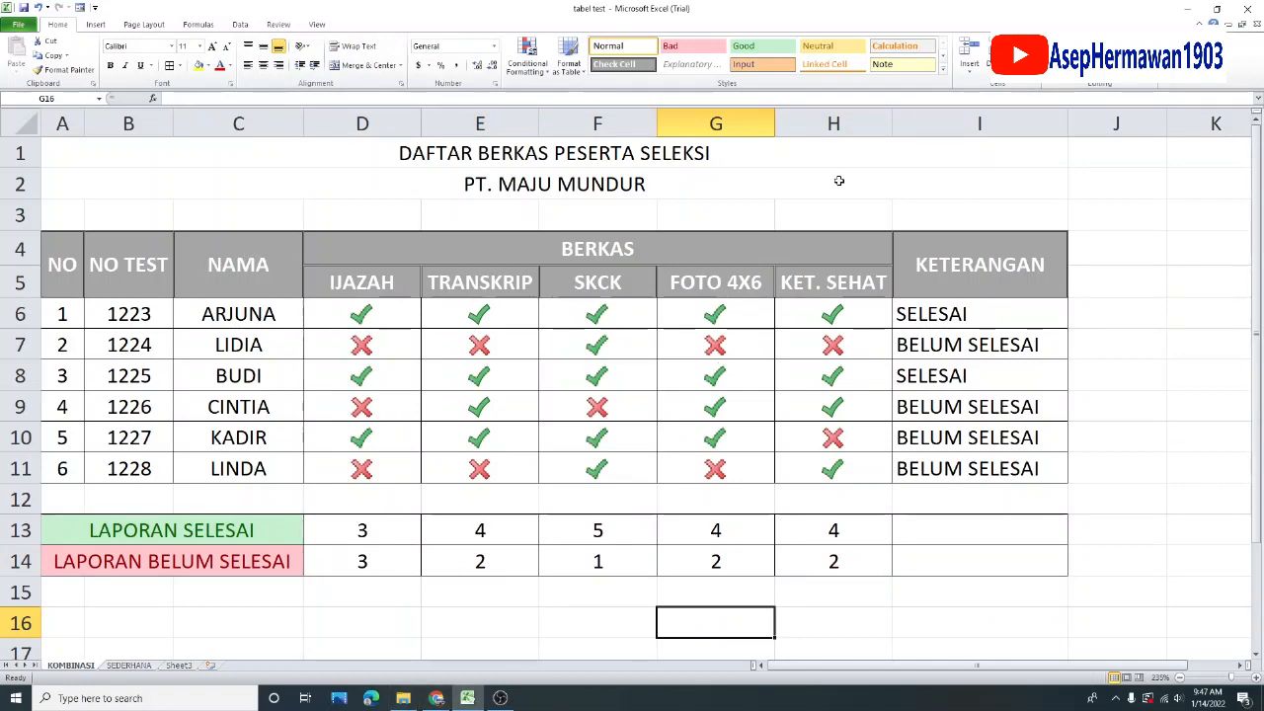
Examine the KETERANGAN formulas and the finished and unfinished totals under the BERKAS columns in rows 13 and 14
{"action": "left_click", "coordinate": [991, 321]}
{"action": "left_click", "coordinate": [810, 320]}
{"action": "left_click", "coordinate": [903, 317]}
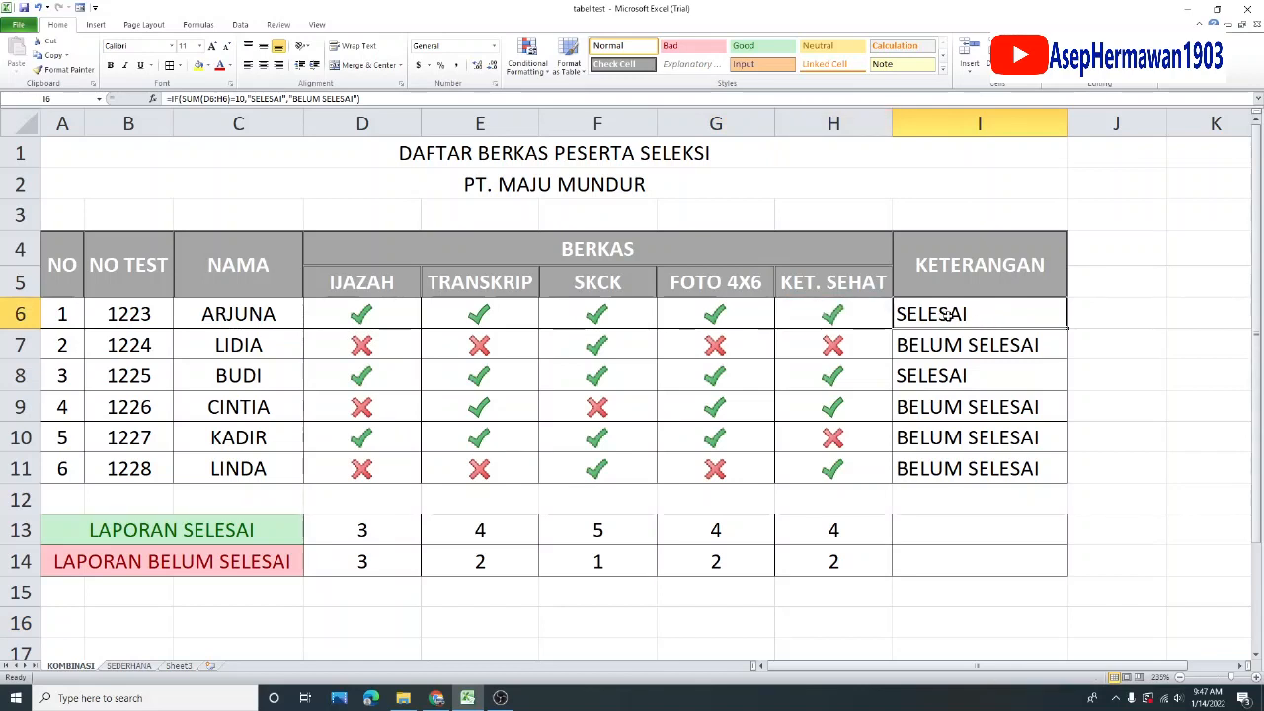
{"action": "left_click", "coordinate": [953, 375]}
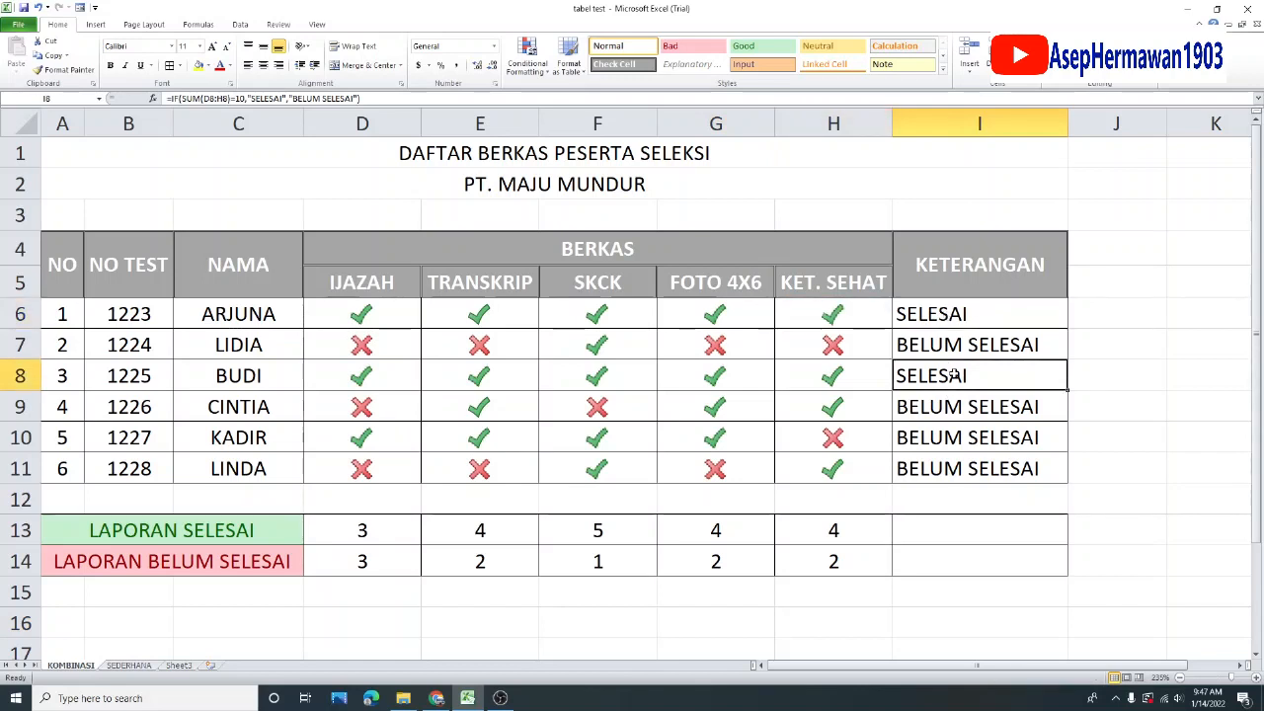
{"action": "left_click", "coordinate": [673, 448]}
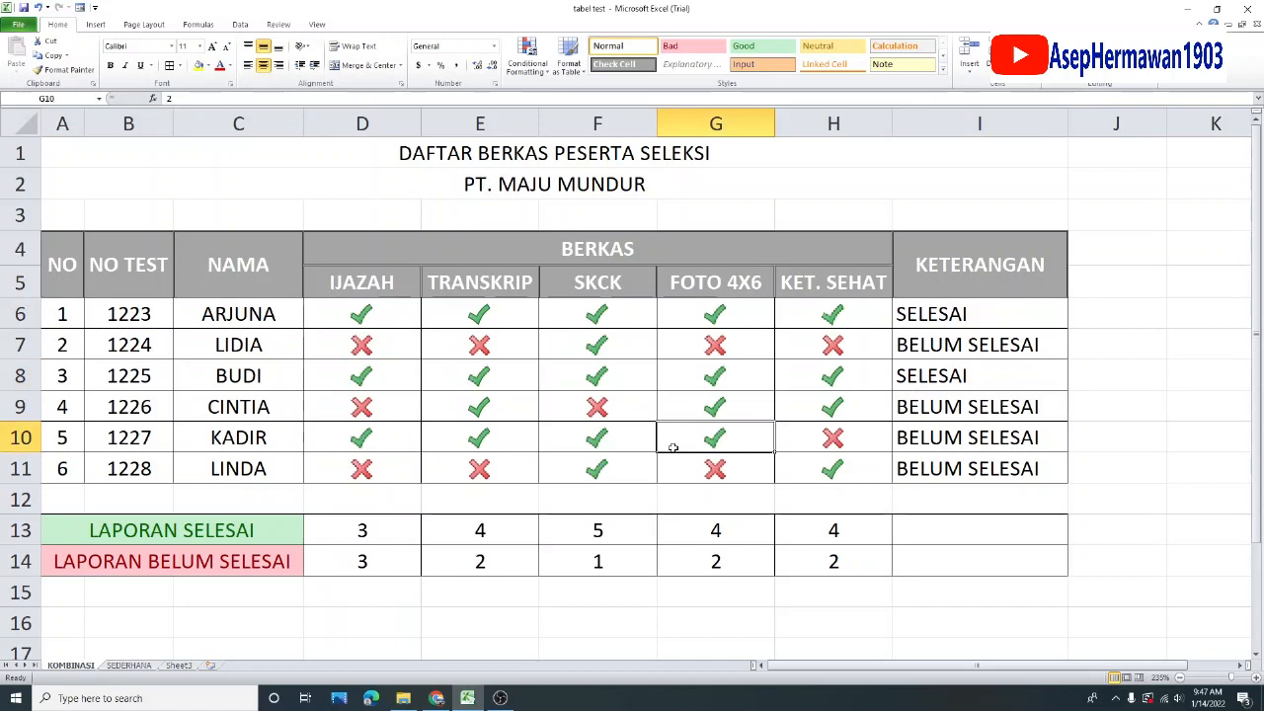
{"action": "left_click", "coordinate": [364, 283]}
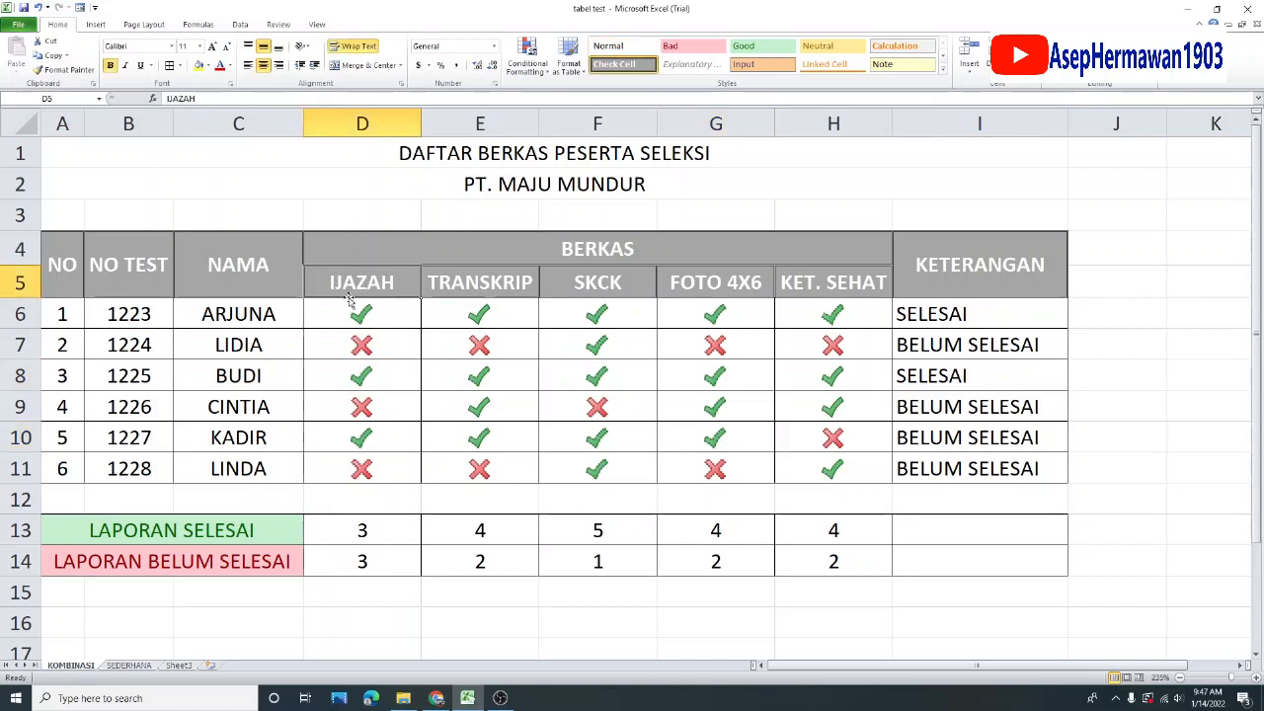
{"action": "left_click", "coordinate": [365, 530]}
{"action": "left_click", "coordinate": [367, 559]}
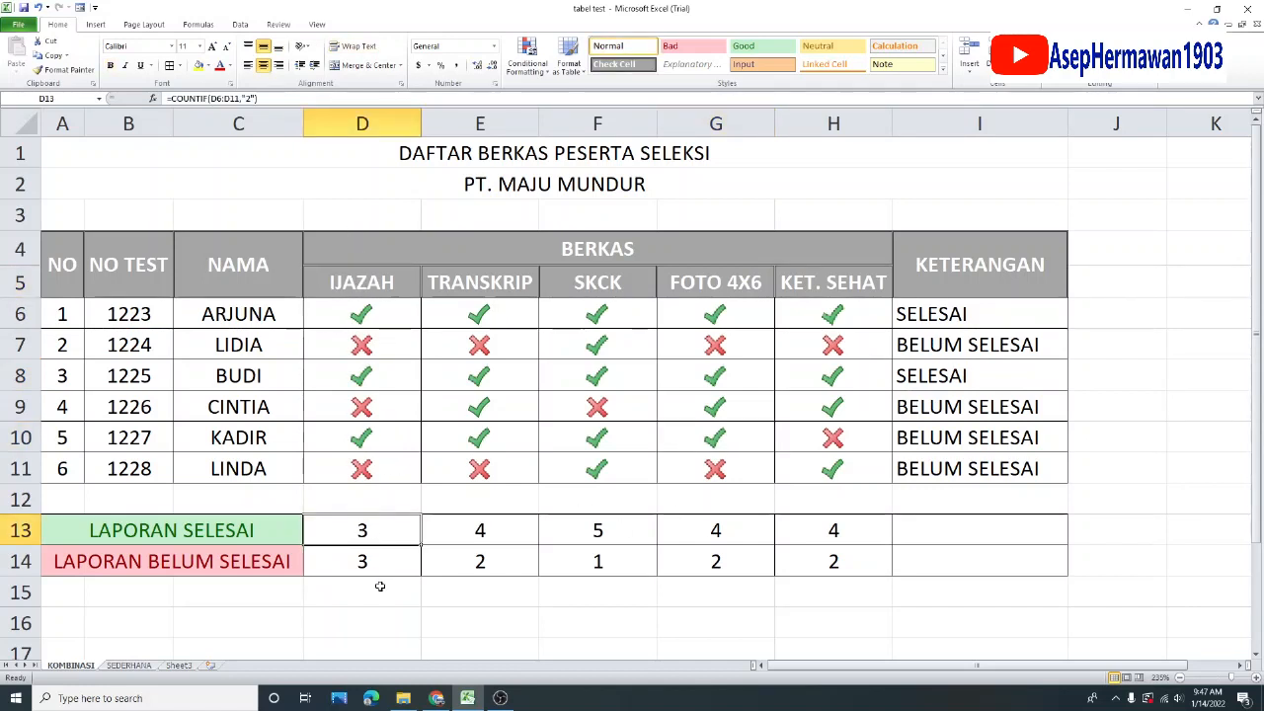
{"action": "left_click", "coordinate": [504, 277]}
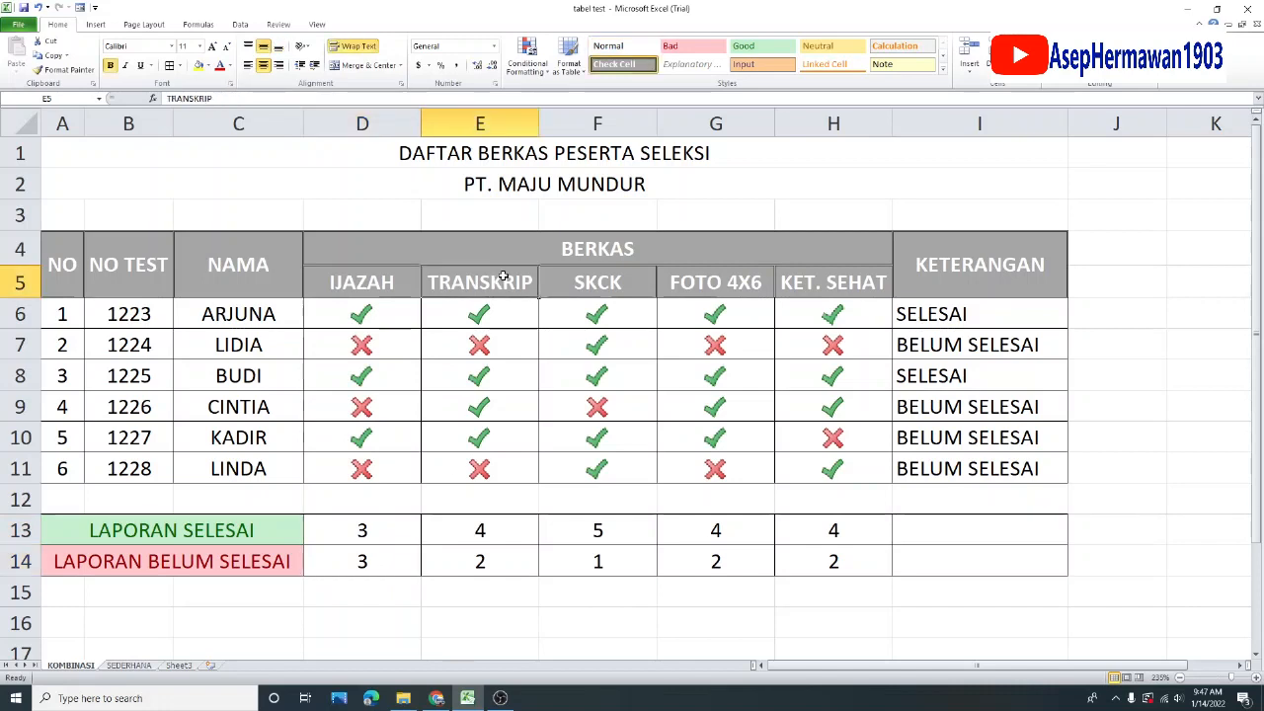
{"action": "left_click", "coordinate": [503, 519]}
{"action": "left_click", "coordinate": [501, 564]}
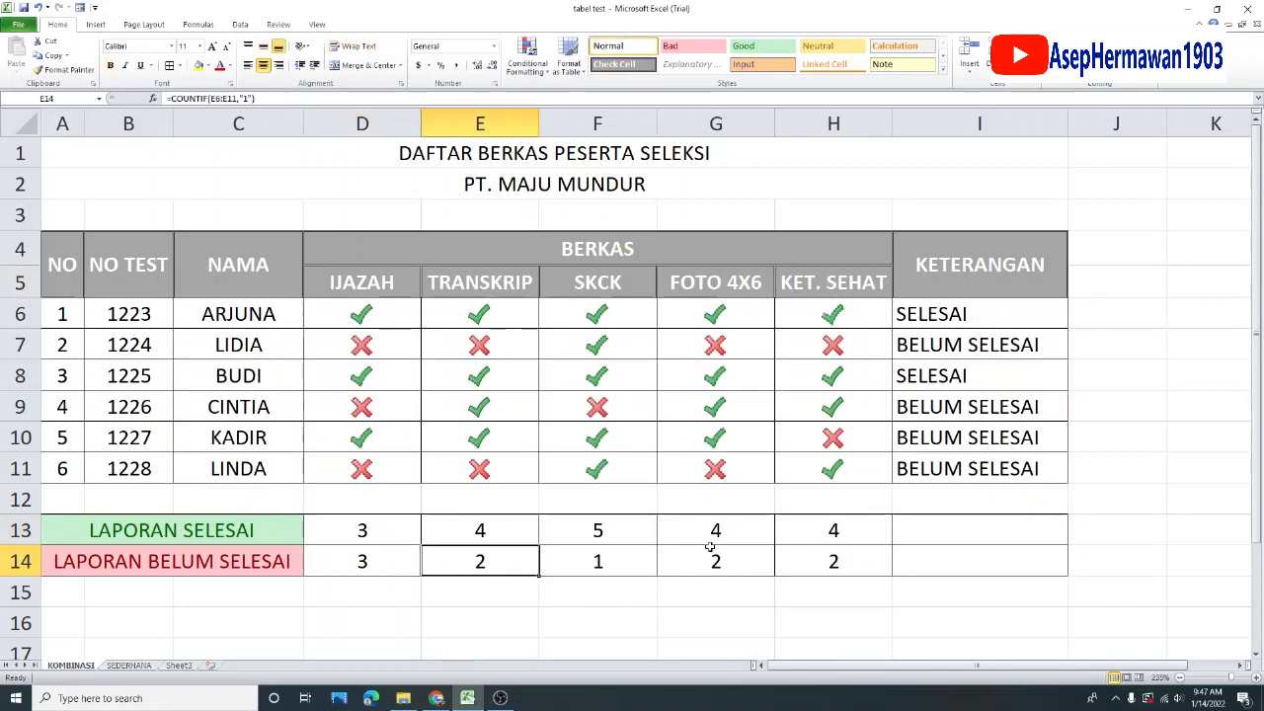
{"action": "left_click_drag", "start_coordinate": [383, 535], "coordinate": [797, 558]}
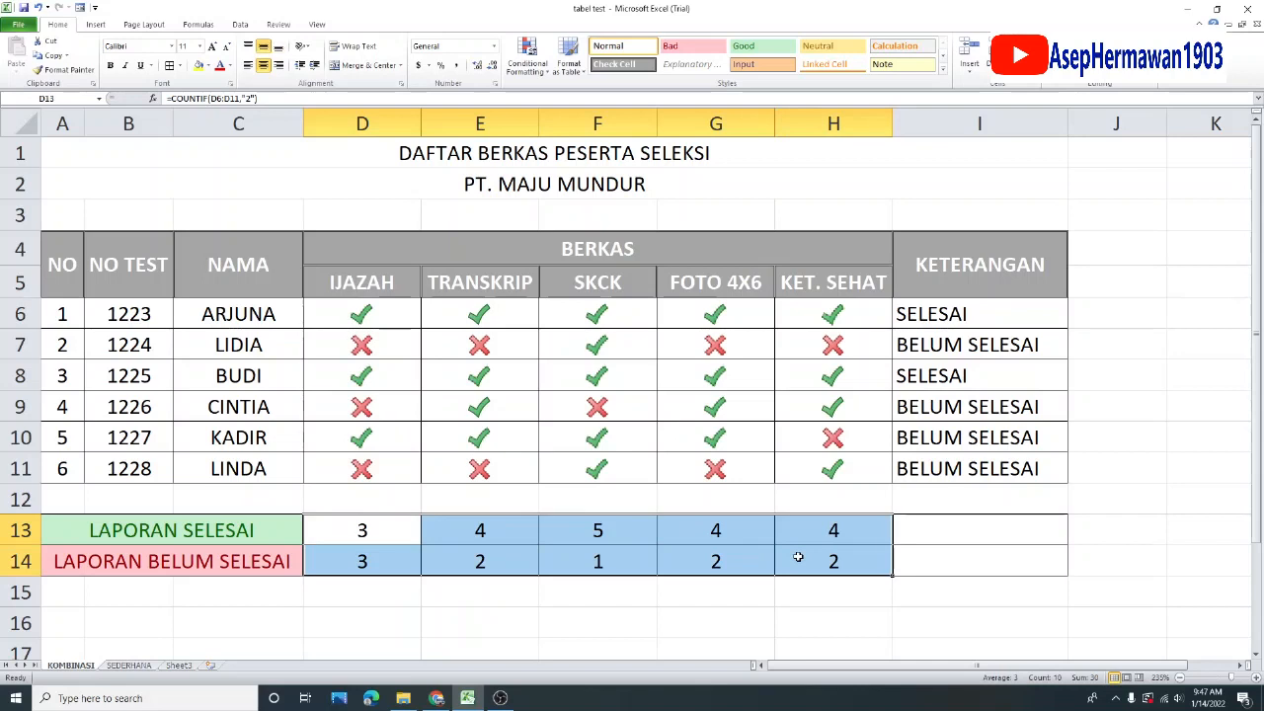
Enter =COUNTIF(I6:I11,"SELESAI") in I13, the KETERANGAN cell of the LAPORAN SELESAI row
{"action": "left_click", "coordinate": [941, 533]}
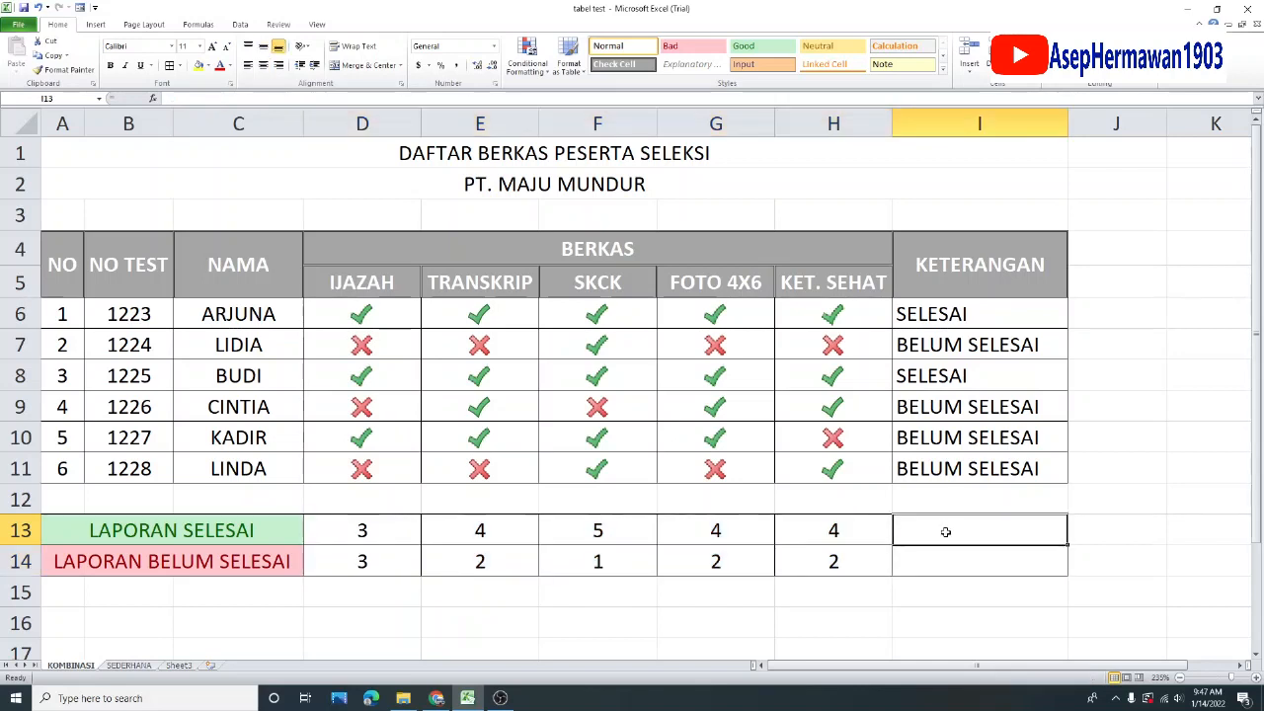
{"action": "double_click", "coordinate": [951, 525]}
{"action": "left_click", "coordinate": [946, 507]}
{"action": "left_click", "coordinate": [941, 537]}
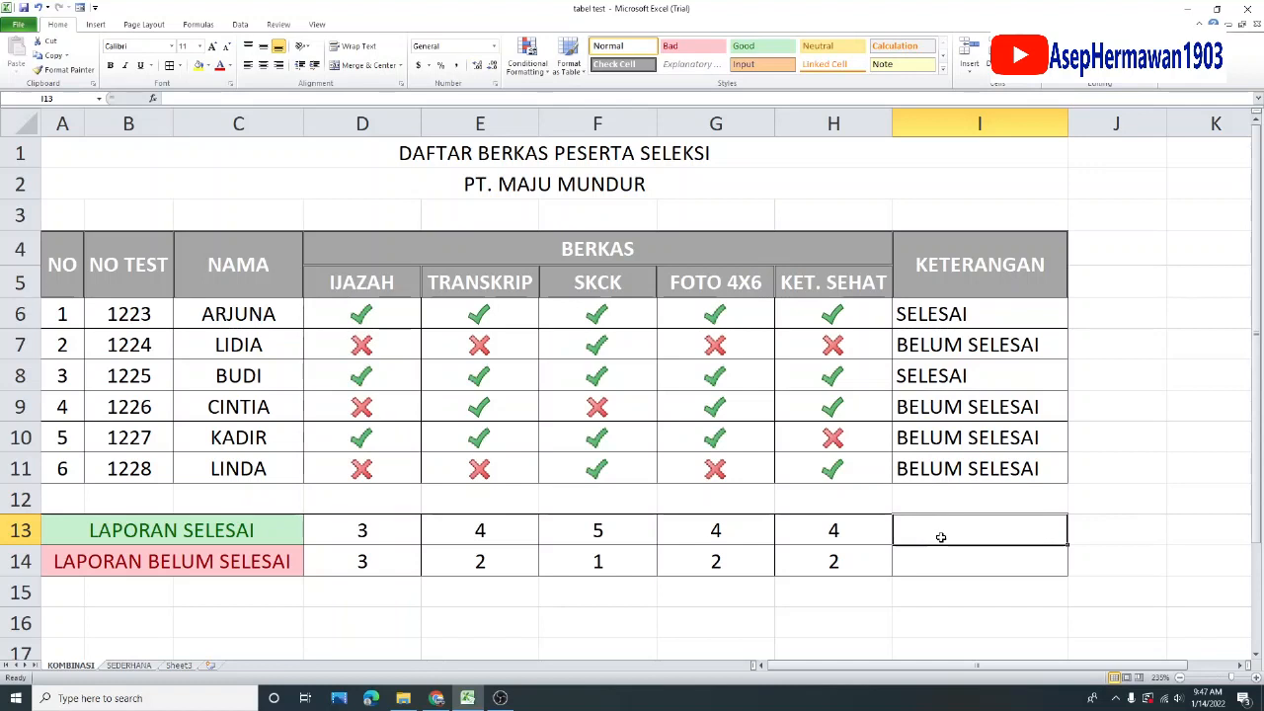
{"action": "type", "text": "="}
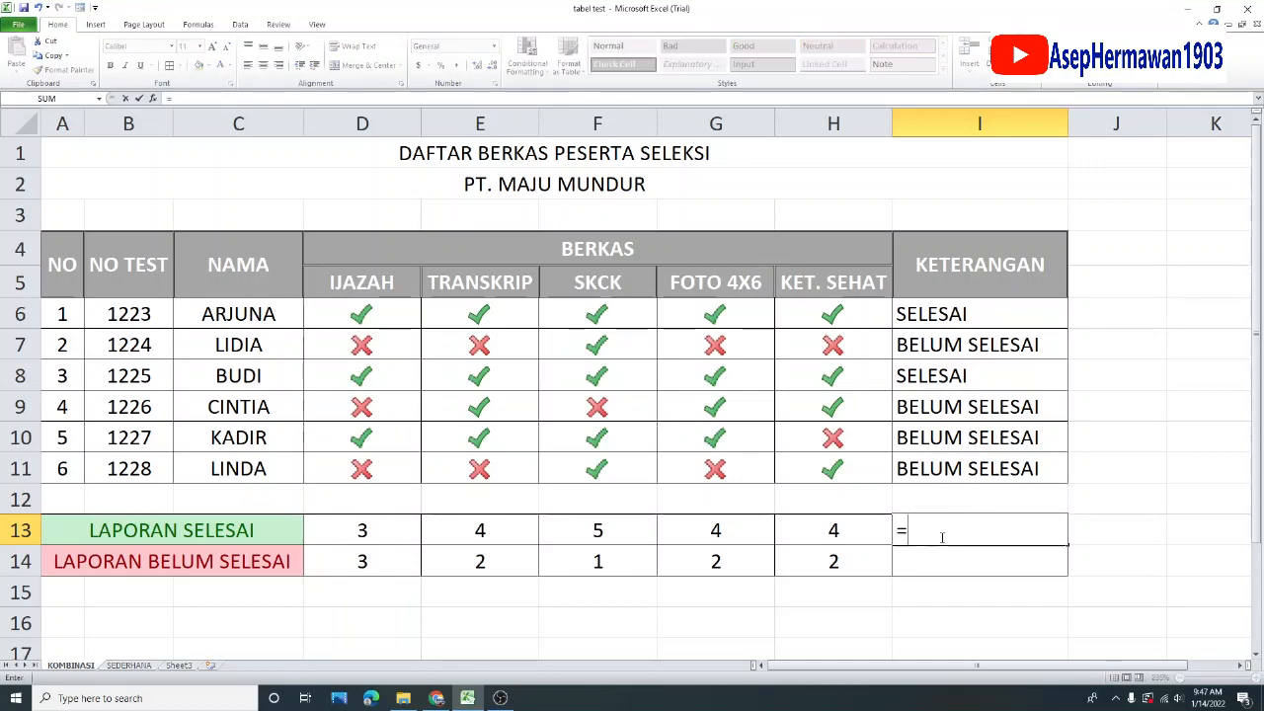
{"action": "type", "text": "COUN"}
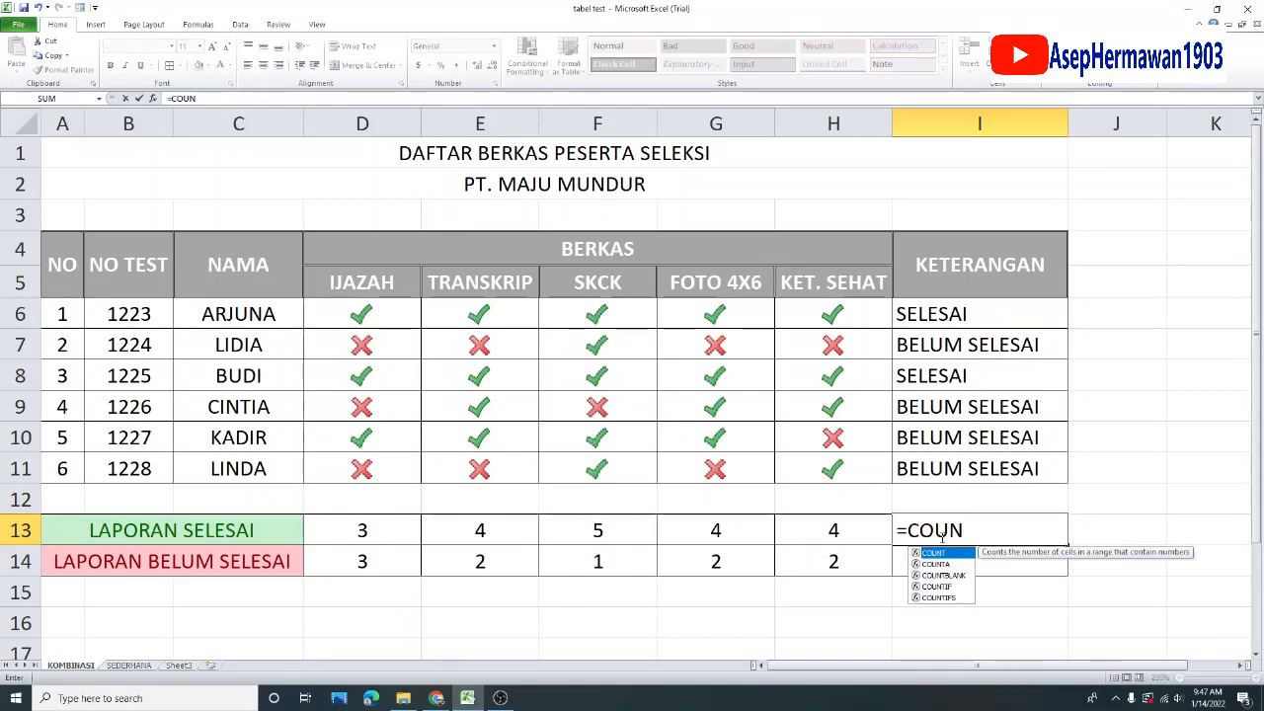
{"action": "double_click", "coordinate": [943, 586]}
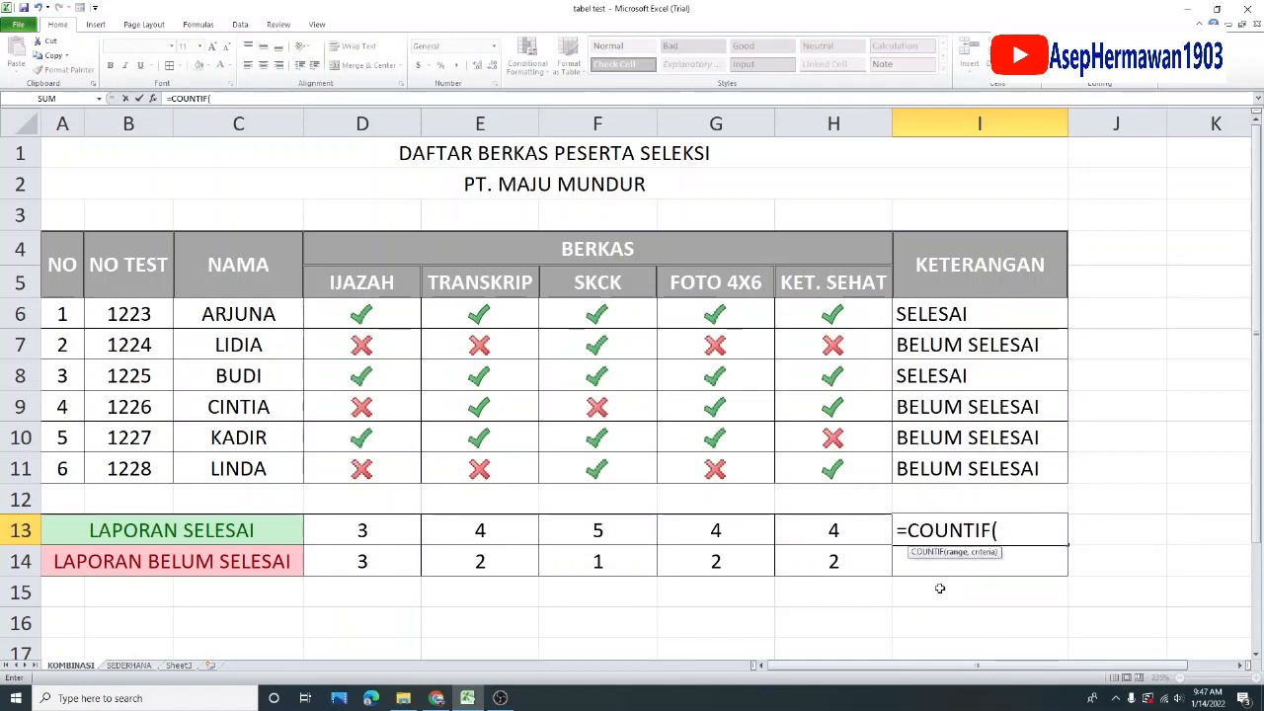
{"action": "left_click_drag", "start_coordinate": [982, 314], "coordinate": [992, 464]}
{"action": "type", "text": ",\""}
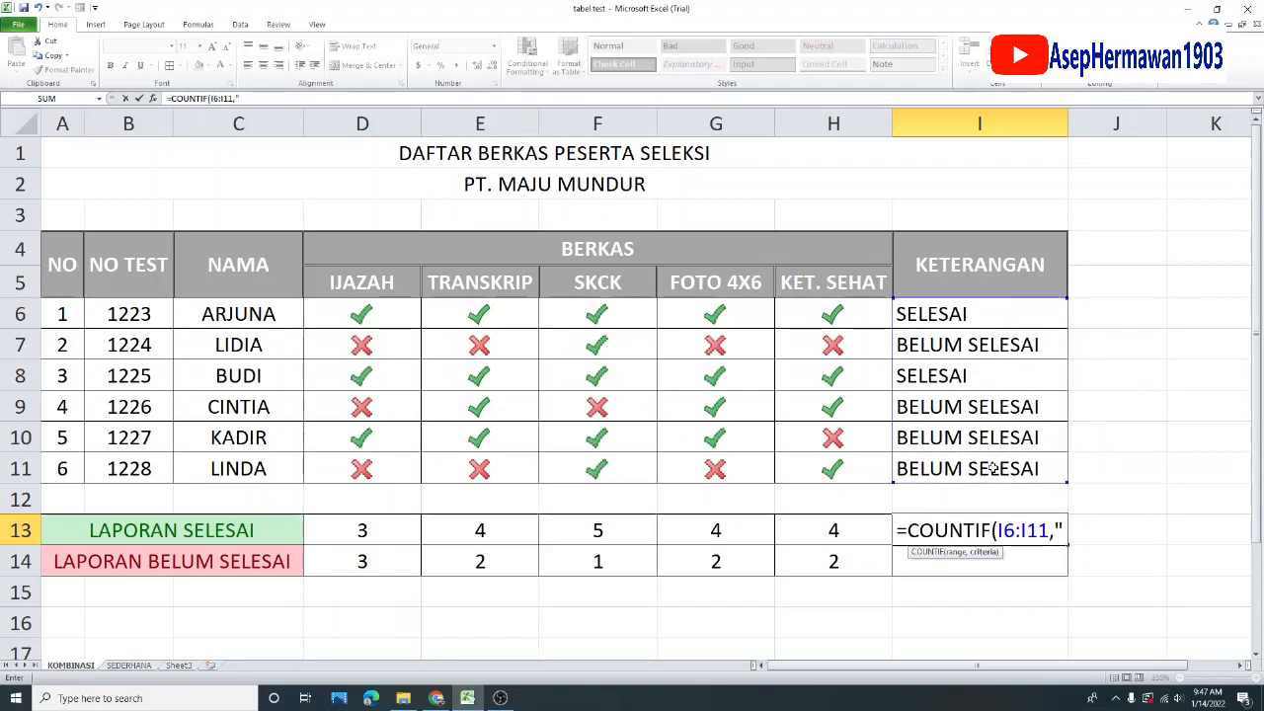
{"action": "type", "text": "SE"}
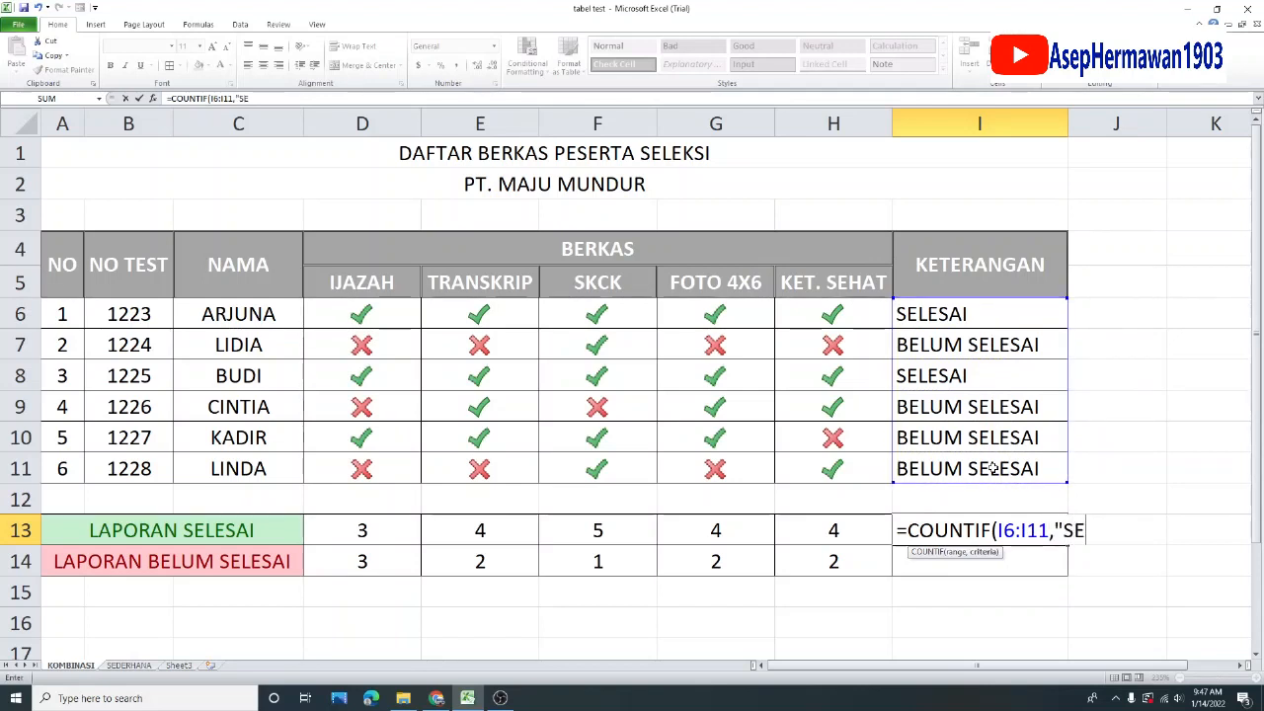
{"action": "type", "text": "LESAI\")"}
{"action": "key", "text": "Return"}
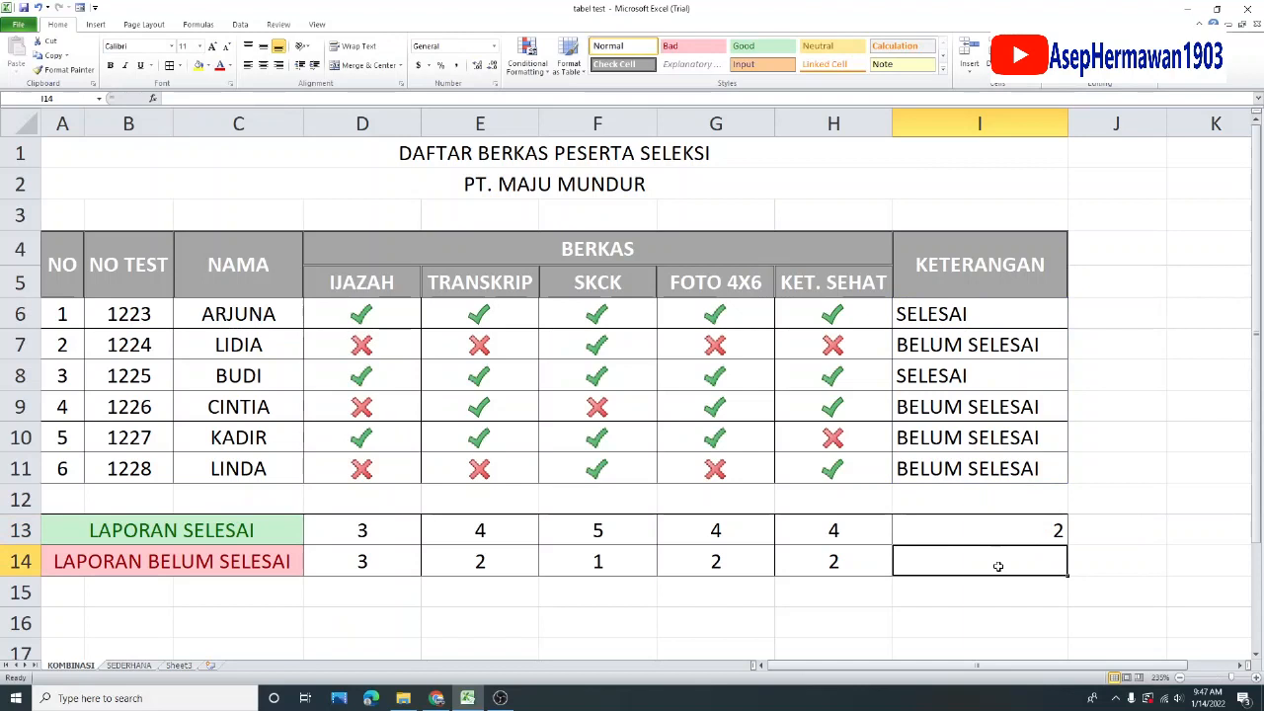
Enter =COUNTIF(I6:I11,"BELUM SELESAI") in I14, the KETERANGAN cell of the LAPORAN BELUM SELESAI row
{"action": "type", "text": "=COU"}
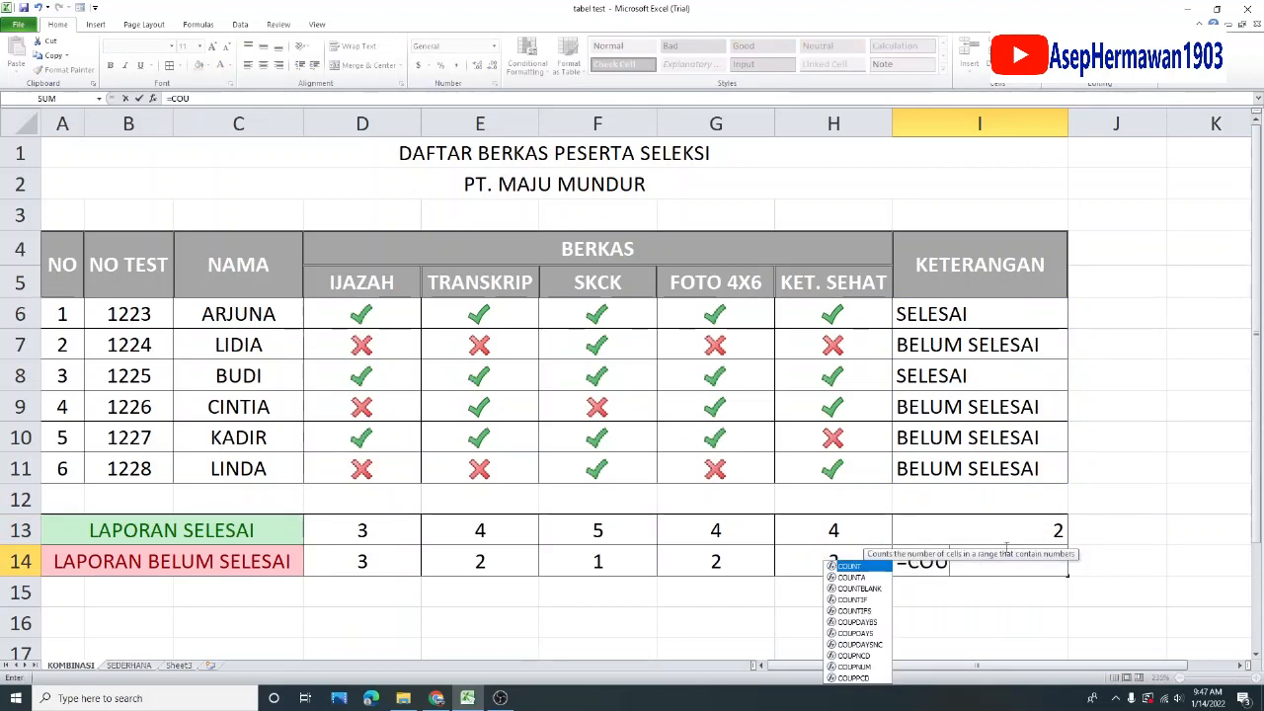
{"action": "double_click", "coordinate": [861, 599]}
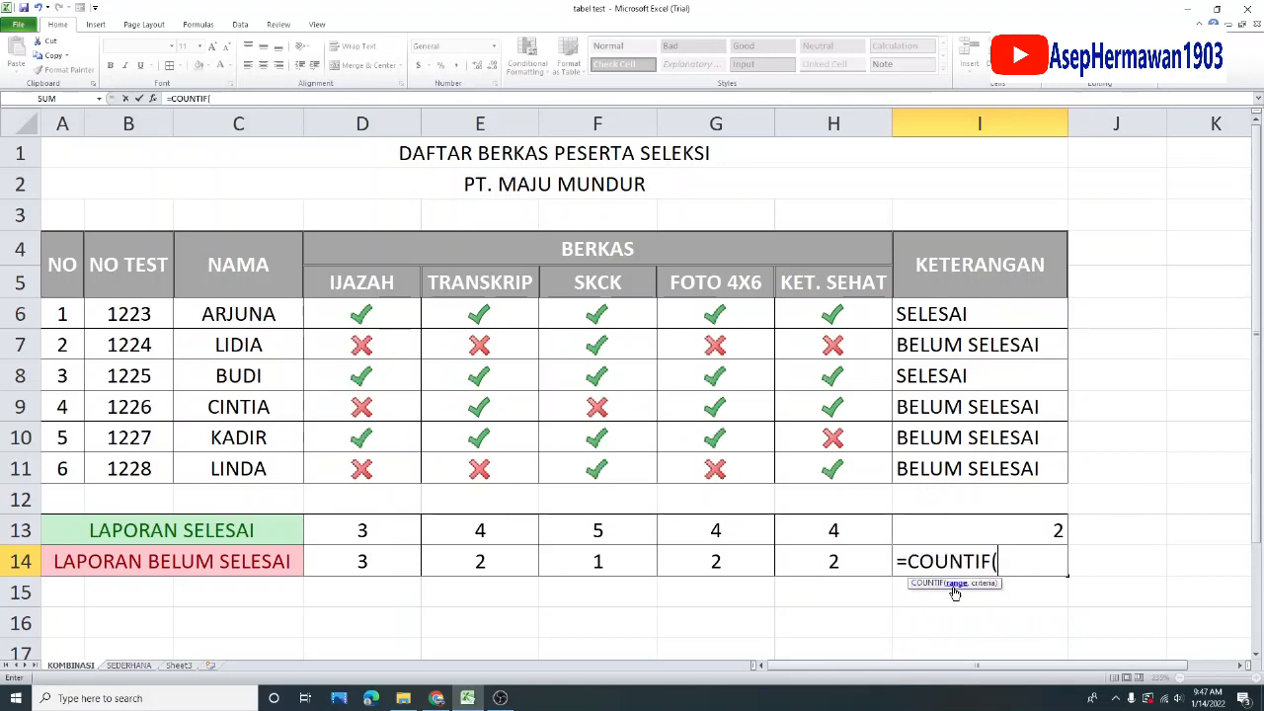
{"action": "left_click_drag", "start_coordinate": [985, 312], "coordinate": [996, 459]}
{"action": "type", "text": ","}
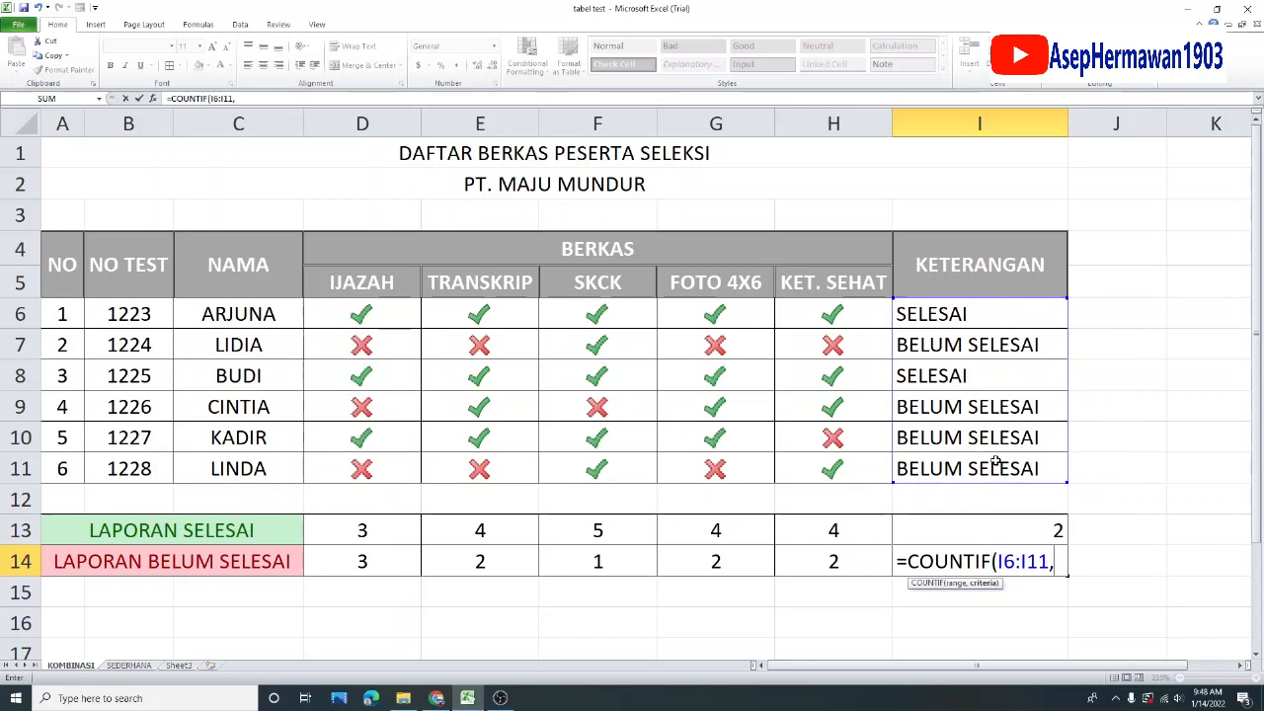
{"action": "type", "text": "\"BELUM SELESAI"}
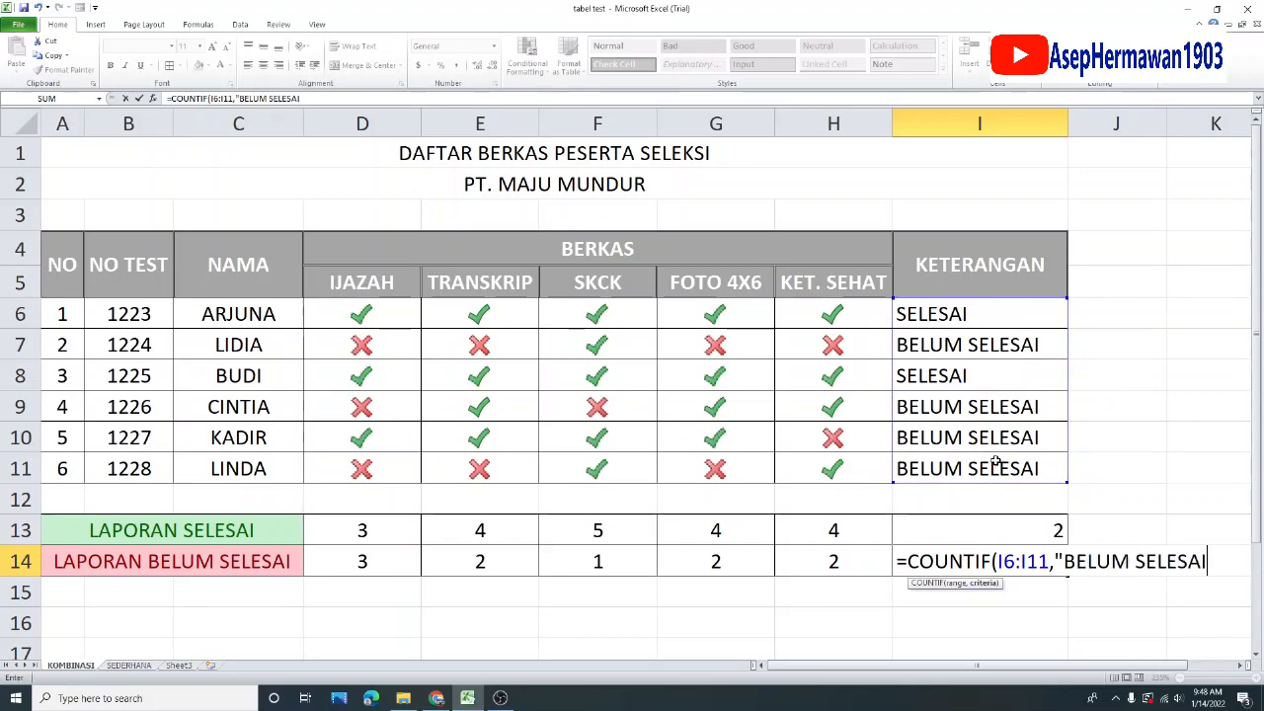
{"action": "type", "text": "\")"}
{"action": "key", "text": "Return"}
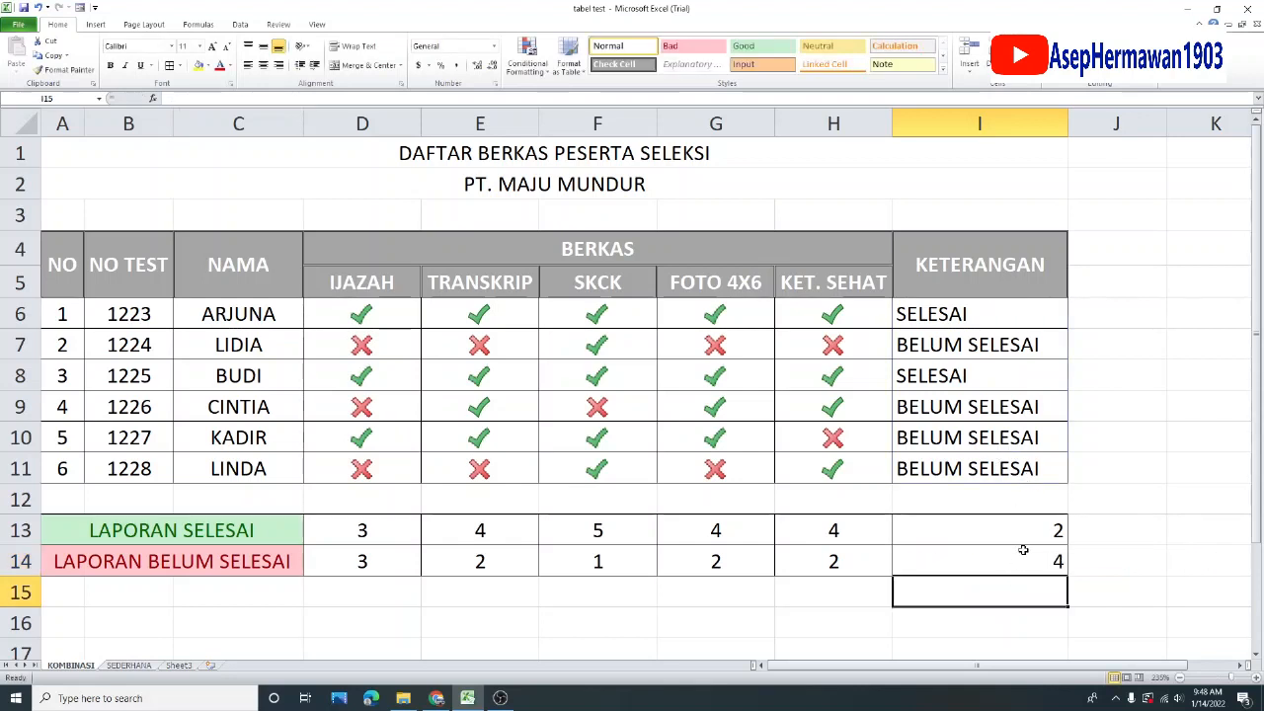
Center the KETERANGAN totals in I13:I14 horizontally
{"action": "left_click_drag", "start_coordinate": [1027, 530], "coordinate": [1019, 562]}
{"action": "left_click", "coordinate": [262, 65]}
{"action": "left_click", "coordinate": [1097, 517]}
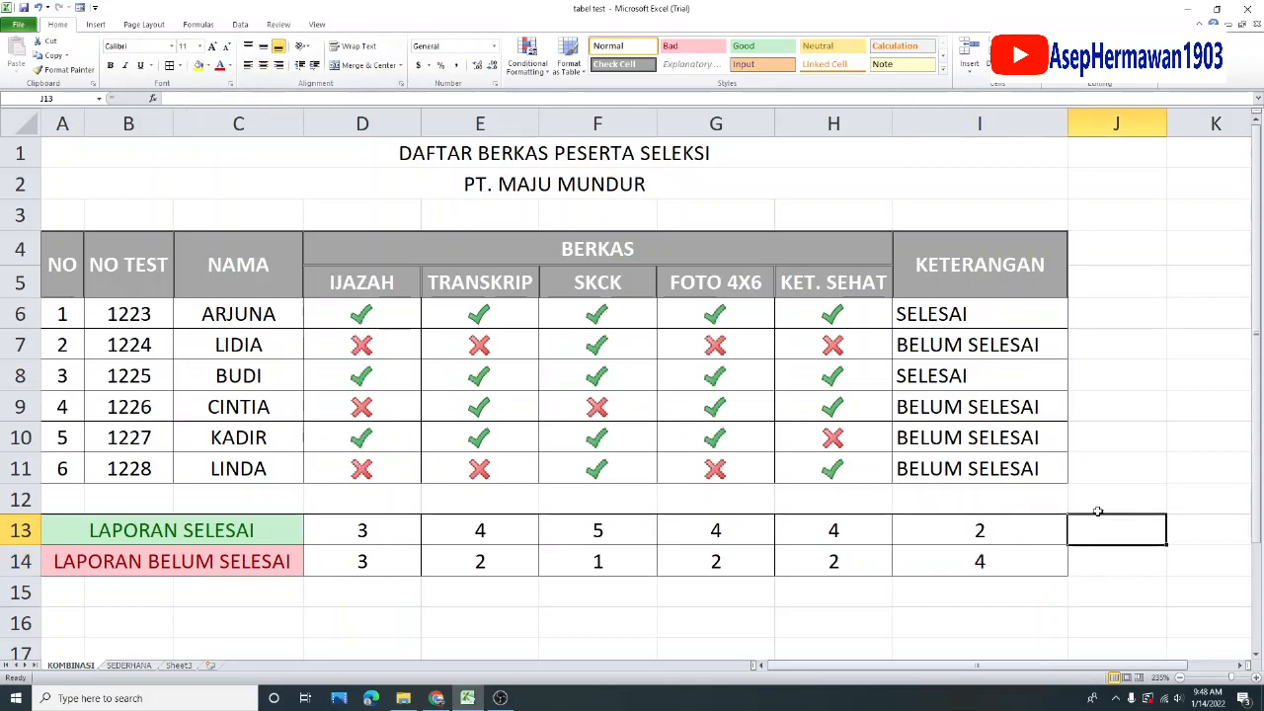
Review the COUNTIF formulas of the KETERANGAN totals in I13 and I14 and the BERKAS marks in D6:H11
{"action": "left_click", "coordinate": [992, 523]}
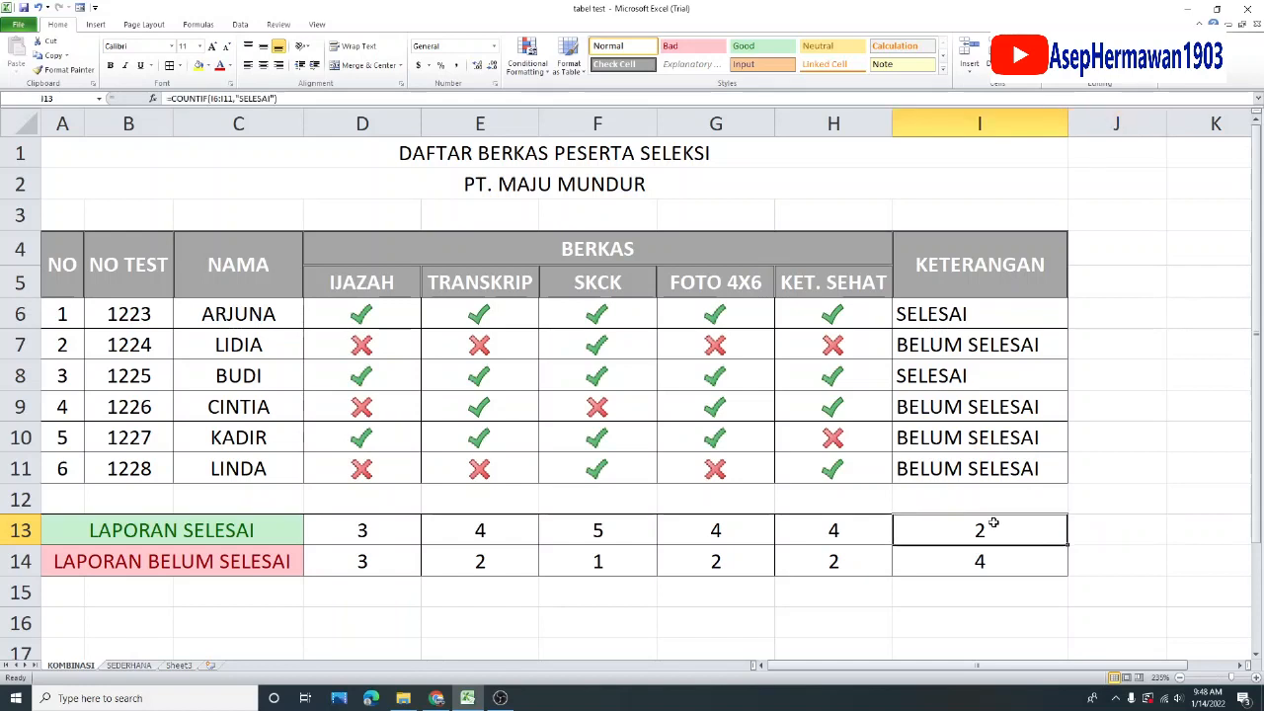
{"action": "left_click", "coordinate": [1022, 560]}
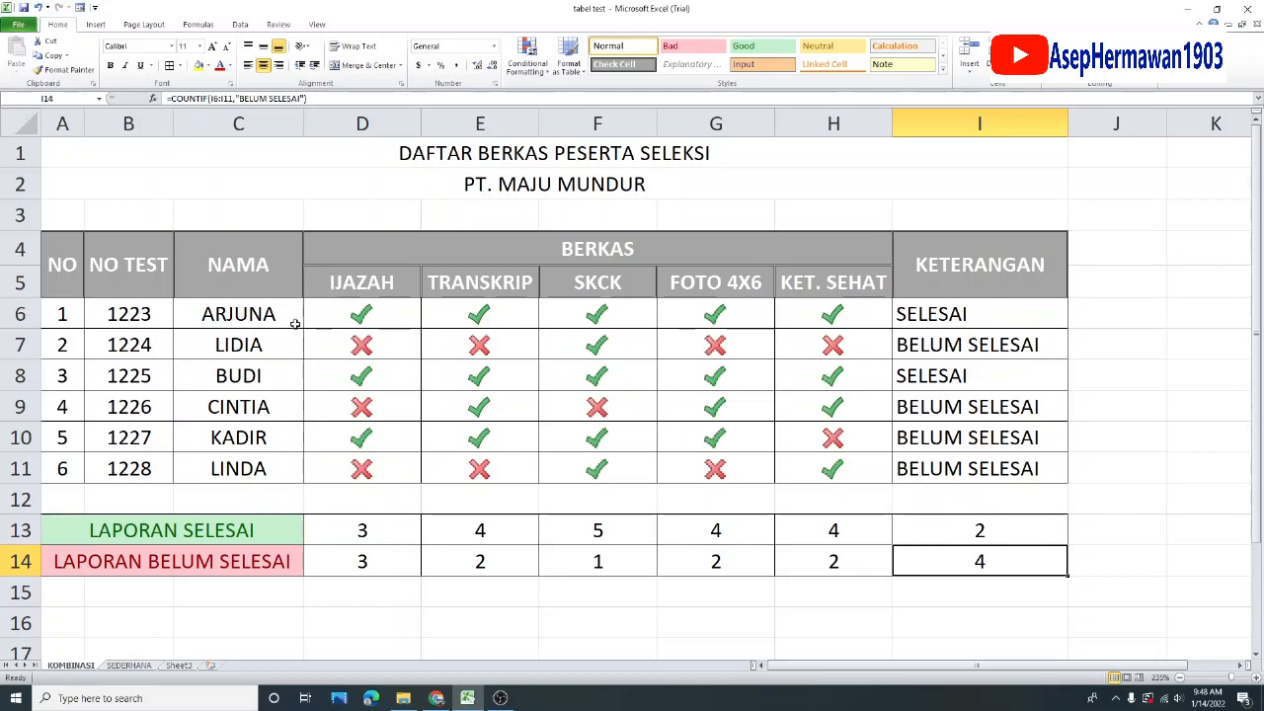
{"action": "left_click_drag", "start_coordinate": [354, 313], "coordinate": [843, 463]}
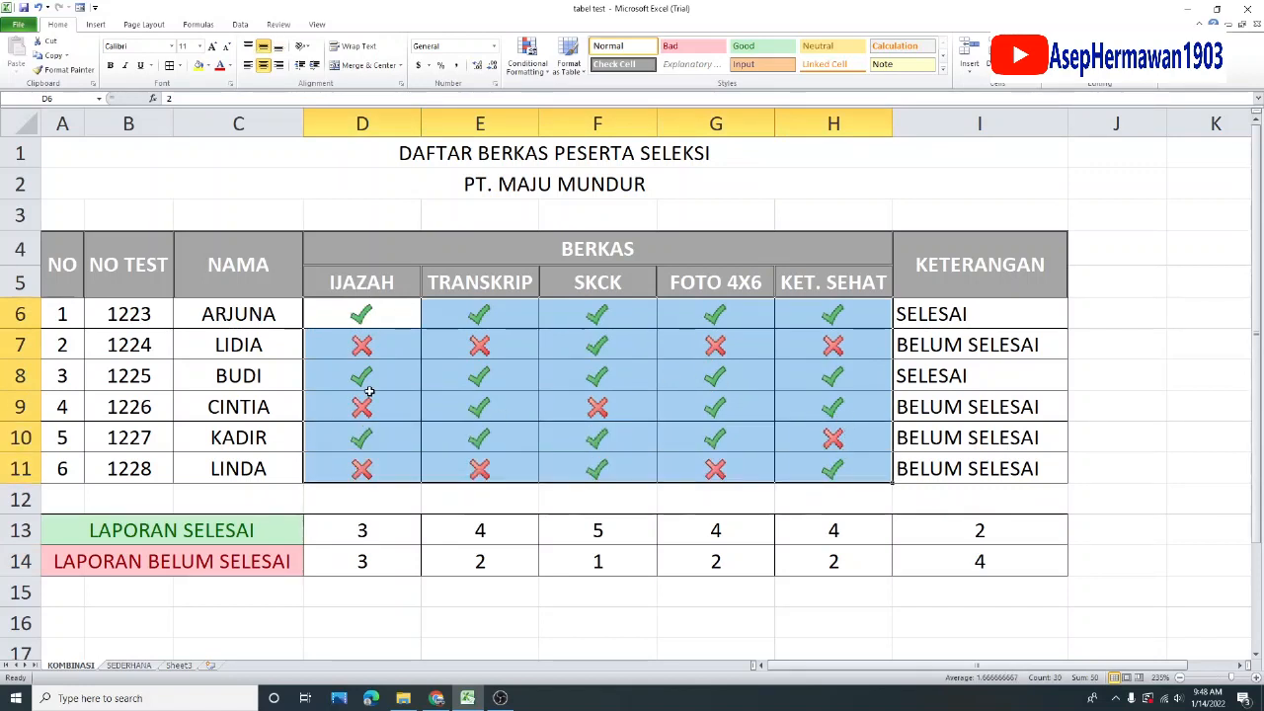